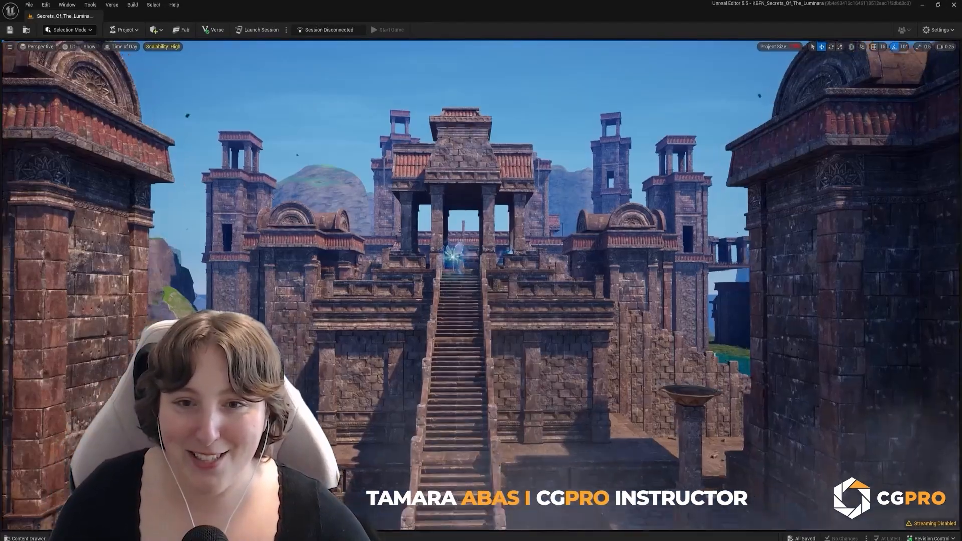
{"action": "key", "text": "w"}
{"action": "key", "text": "w"}
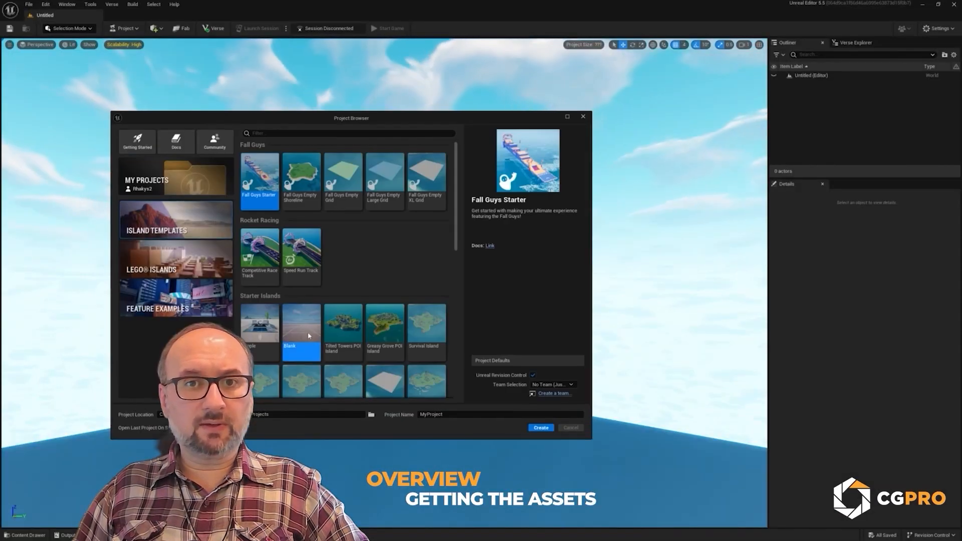
Step: Choose the Blank island template and name the new project LuminaraTutorial
{"action": "left_click", "coordinate": [301, 332]}
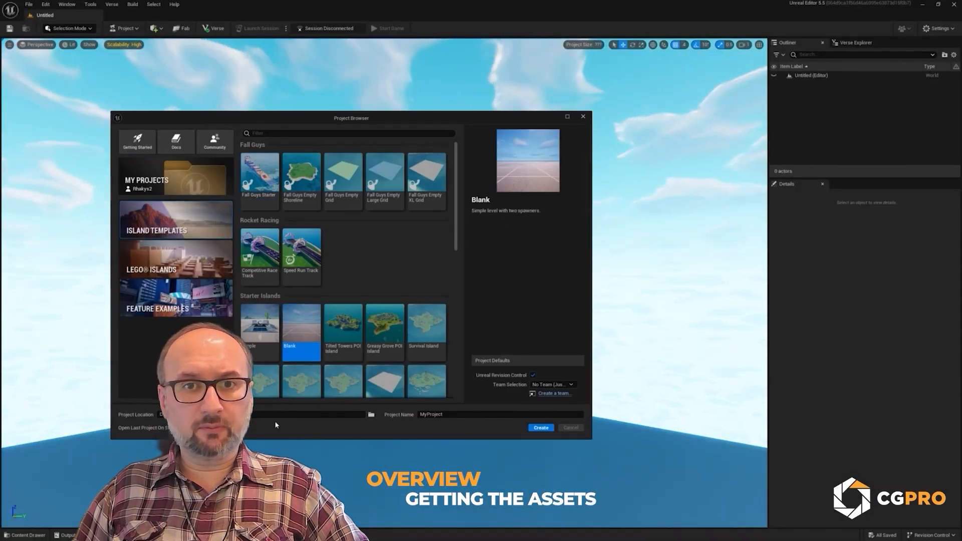
{"action": "double_click", "coordinate": [451, 414]}
{"action": "type", "text": "LuminaraTutorial"}
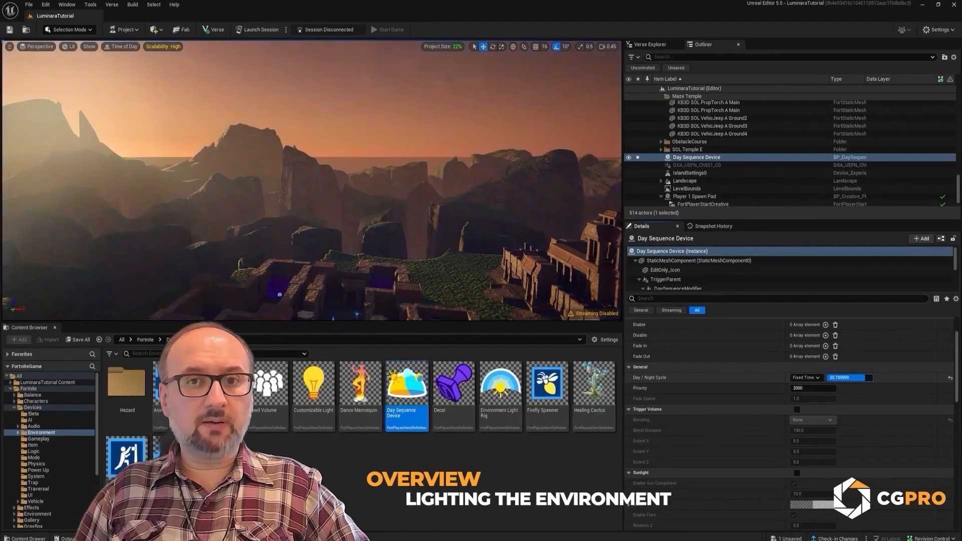
Step: Enable the sunlight settings on the Day Sequence Device and adjust the sun's intensity
{"action": "scroll", "coordinate": [801, 400], "scroll_direction": "down", "scroll_amount": 5}
{"action": "left_click", "coordinate": [797, 348]}
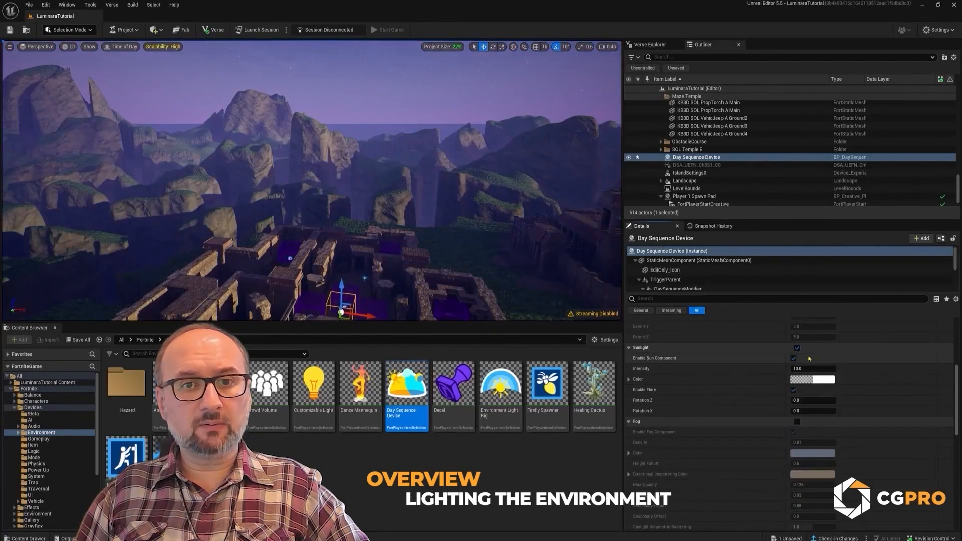
{"action": "left_click_drag", "start_coordinate": [809, 368], "coordinate": [821, 368]}
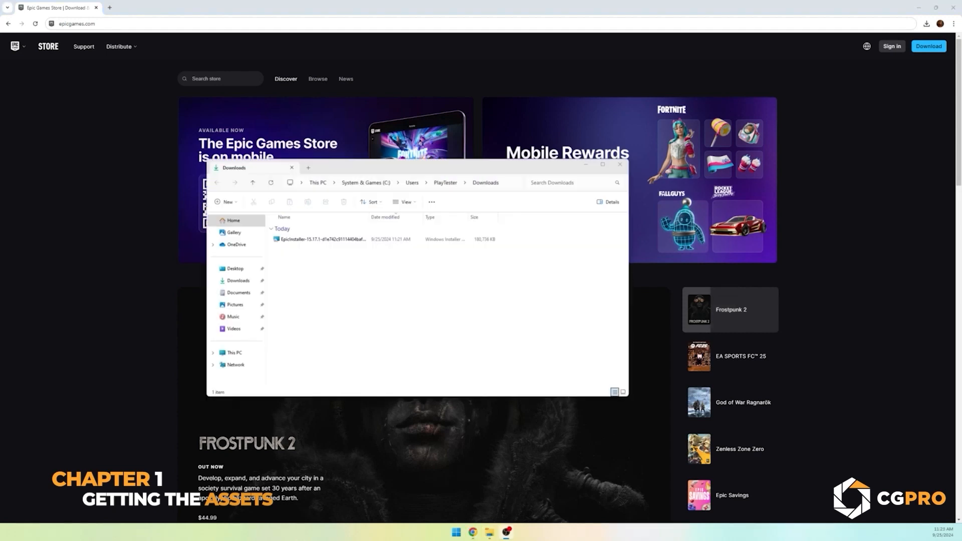
Step: Run the downloaded Epic installer from the Downloads folder
{"action": "double_click", "coordinate": [327, 240]}
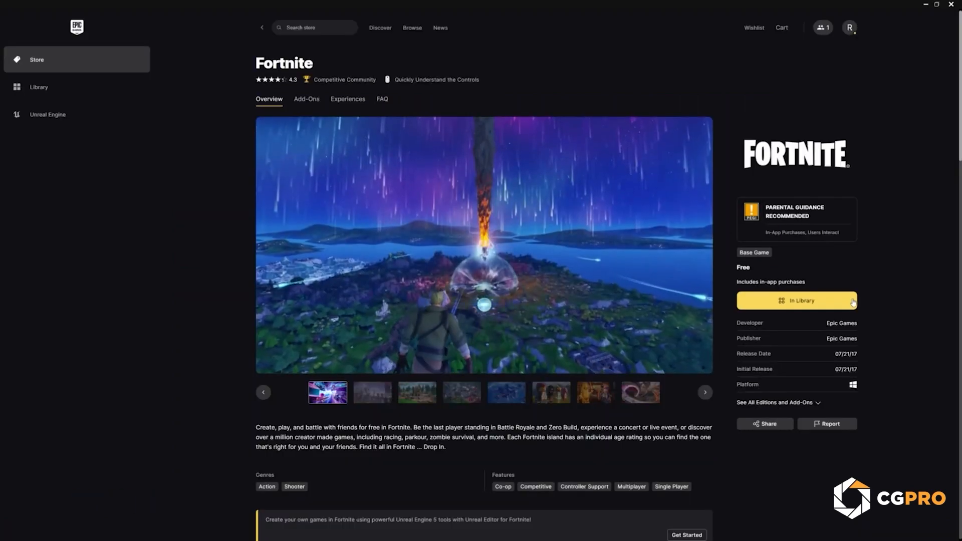
Step: Search the Epic Games Store for "uefn" and open the first result
{"action": "left_click", "coordinate": [326, 28]}
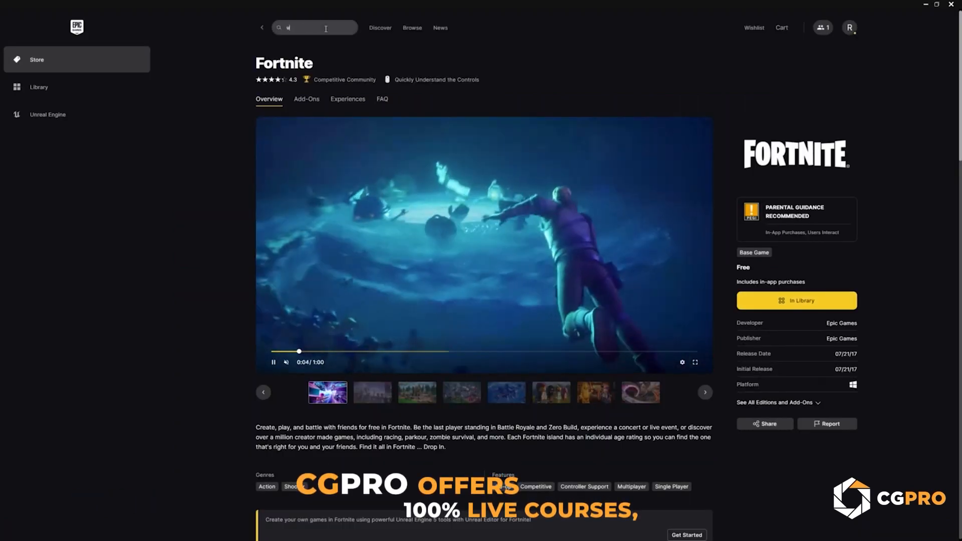
{"action": "type", "text": "uefn"}
{"action": "key", "text": "Return"}
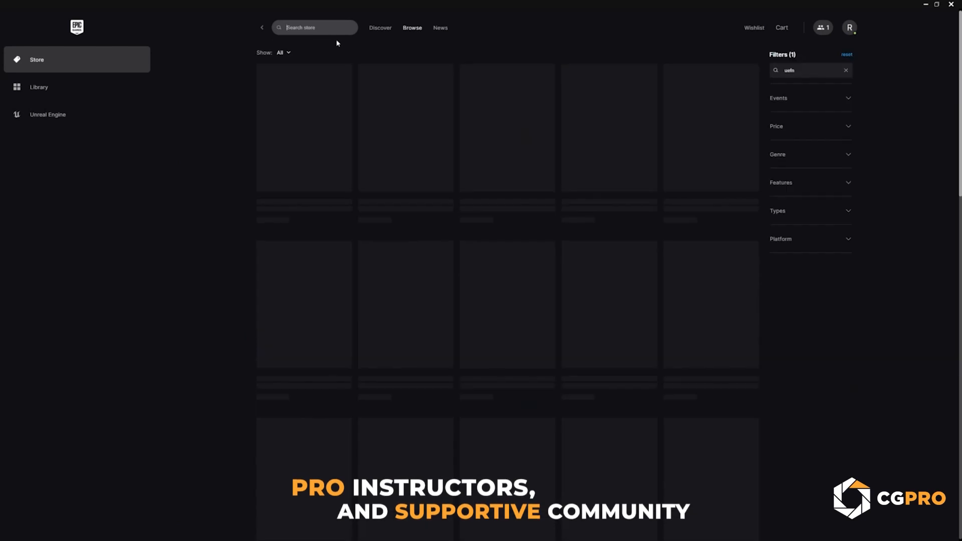
{"action": "left_click", "coordinate": [317, 125]}
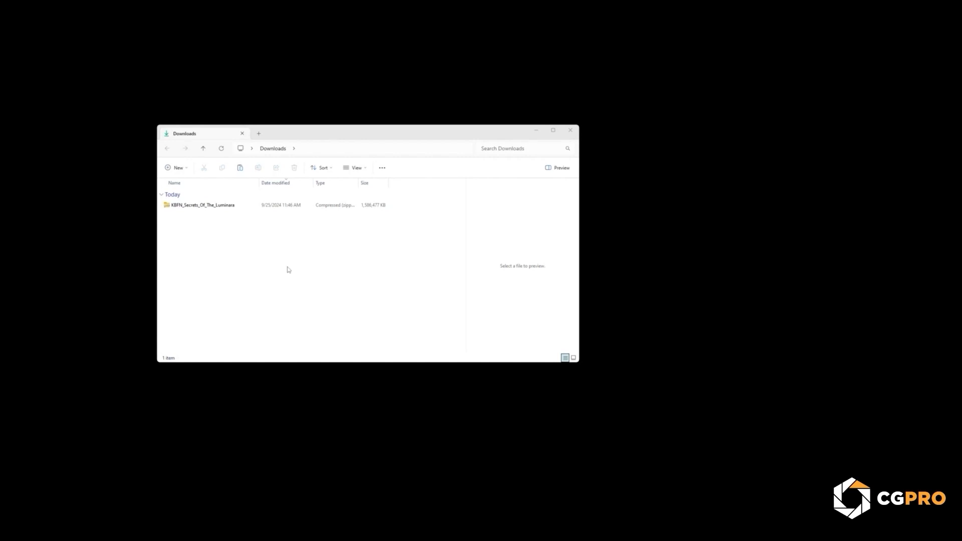
Step: Extract the downloaded KBFN_Secrets_Of_The_Luminara archive to its default folder in Downloads and open the extracted folder
{"action": "right_click", "coordinate": [195, 210]}
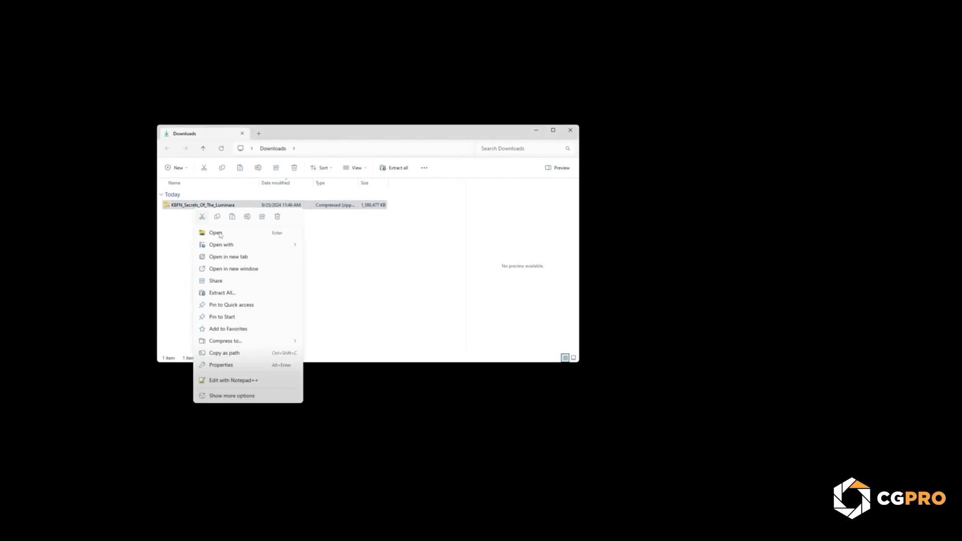
{"action": "left_click", "coordinate": [239, 293]}
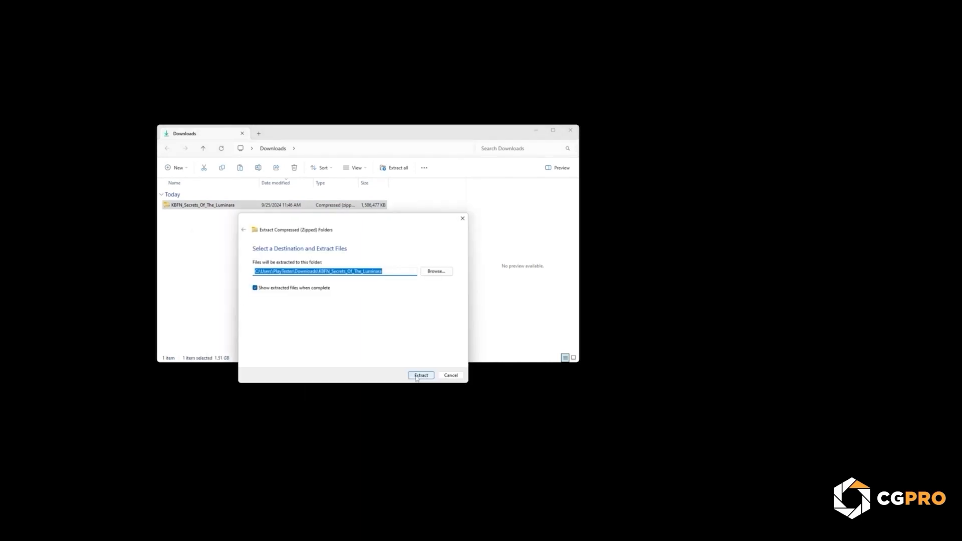
{"action": "left_click", "coordinate": [420, 375]}
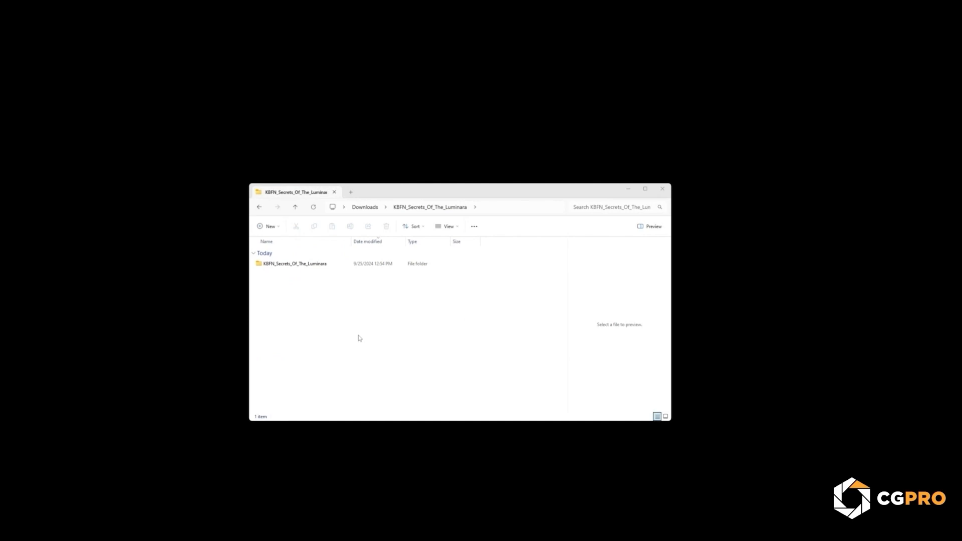
{"action": "double_click", "coordinate": [301, 264]}
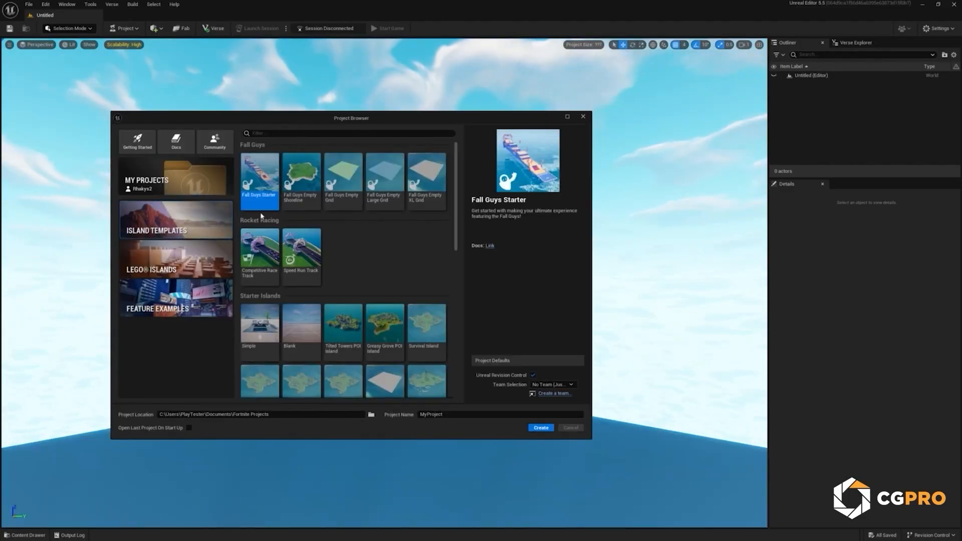
Step: Create a project from the Blank island template in D:\UEFN\, named LuminaraTutorial
{"action": "left_click", "coordinate": [309, 335]}
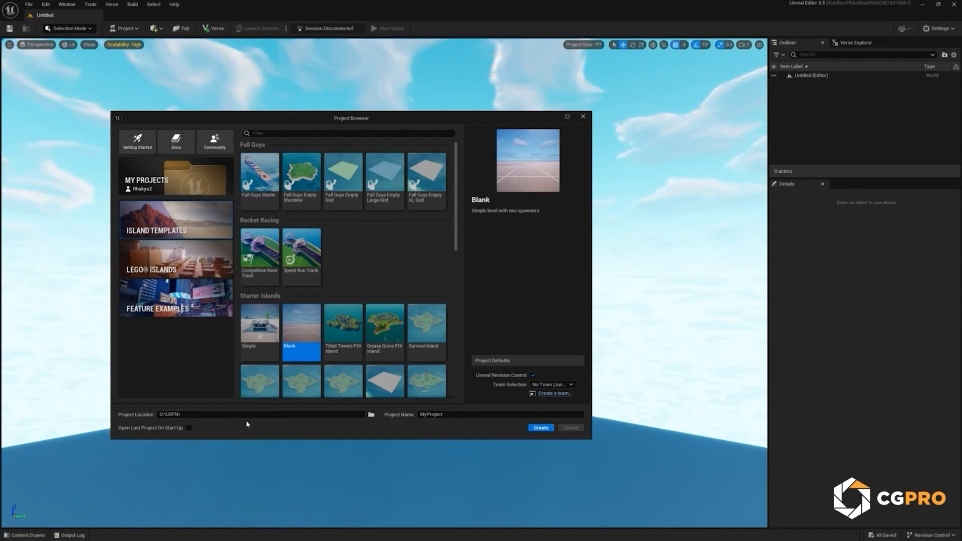
{"action": "double_click", "coordinate": [458, 414]}
{"action": "type", "text": "LuminaraTutorial"}
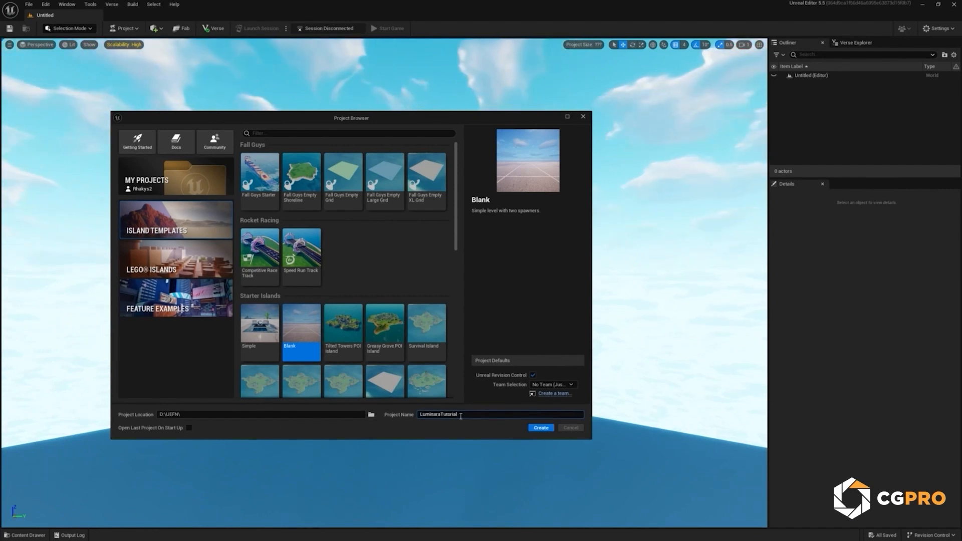
{"action": "left_click", "coordinate": [539, 428]}
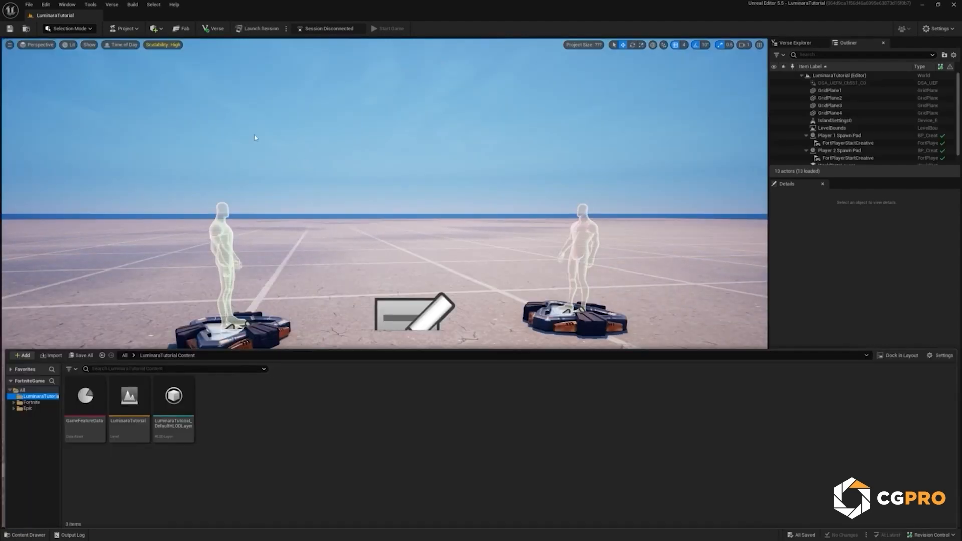
Step: Open KBFN_Secrets_Of_The_Luminara.uefnproject from the extracted Downloads folder, leaving its content service binding as is
{"action": "left_click", "coordinate": [29, 6]}
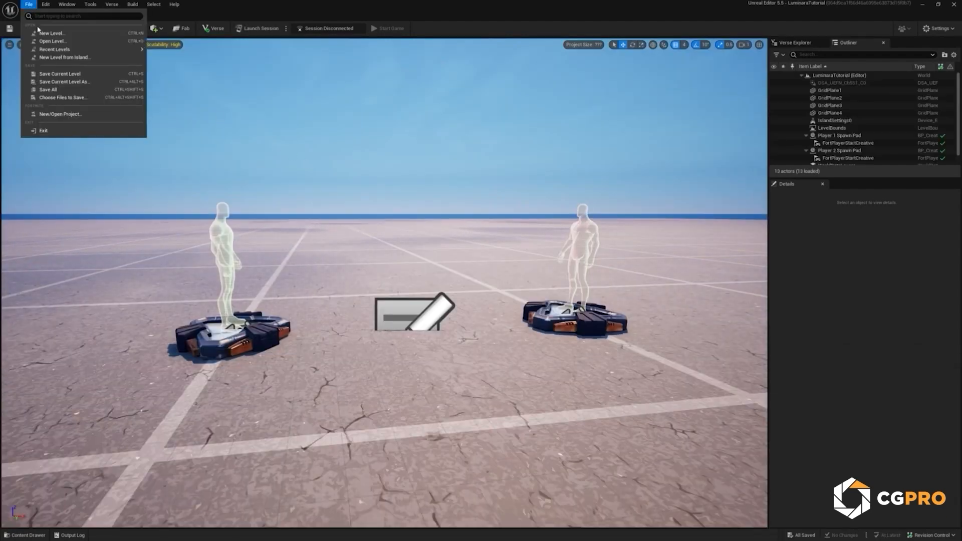
{"action": "left_click", "coordinate": [65, 114]}
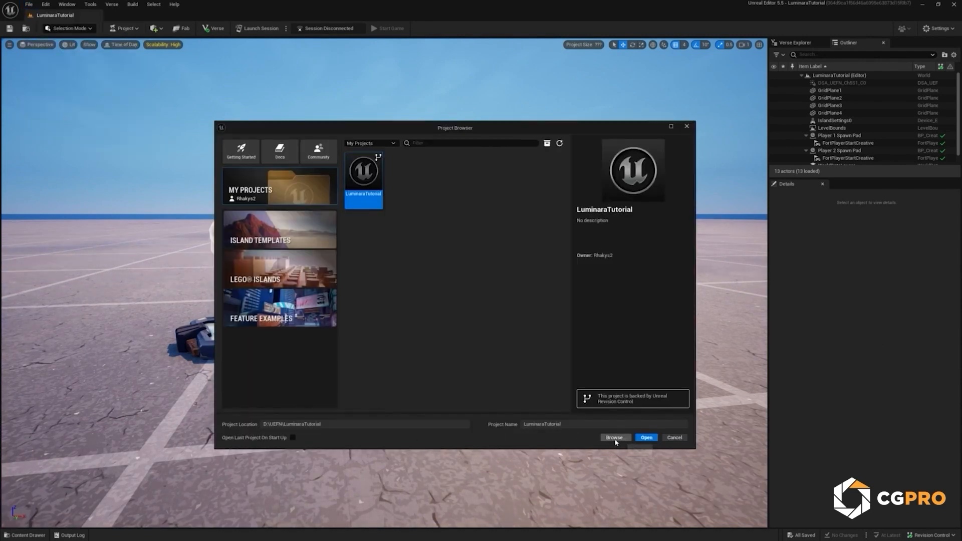
{"action": "left_click", "coordinate": [615, 437]}
{"action": "double_click", "coordinate": [311, 191]}
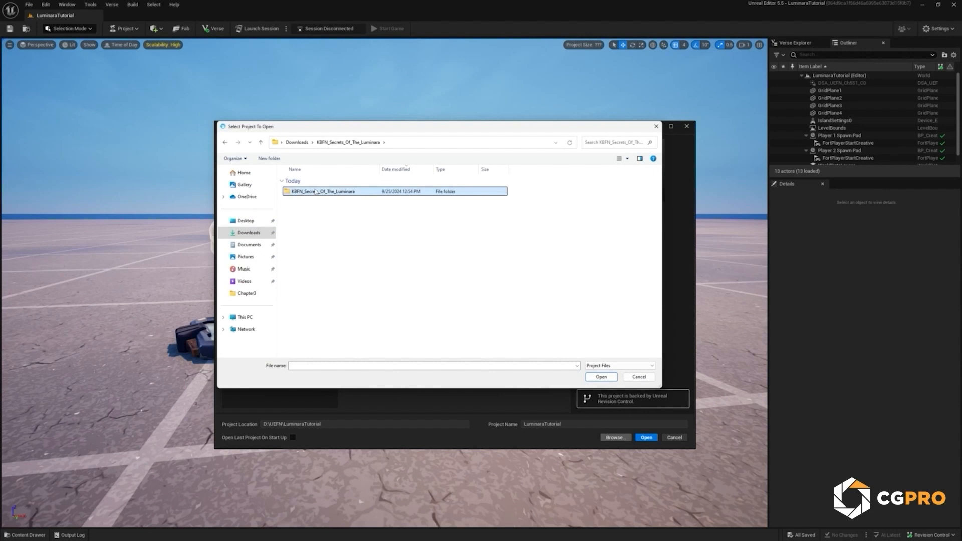
{"action": "double_click", "coordinate": [311, 191]}
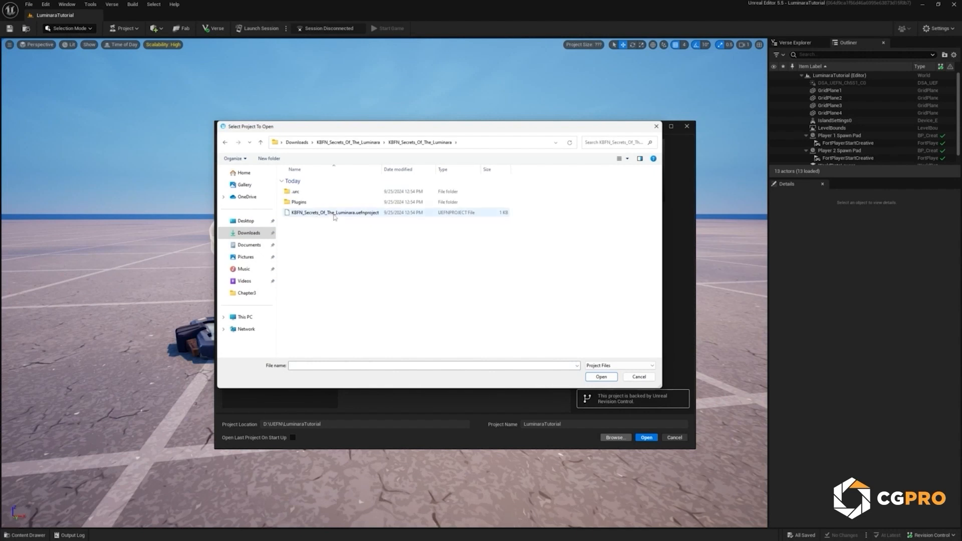
{"action": "double_click", "coordinate": [334, 217]}
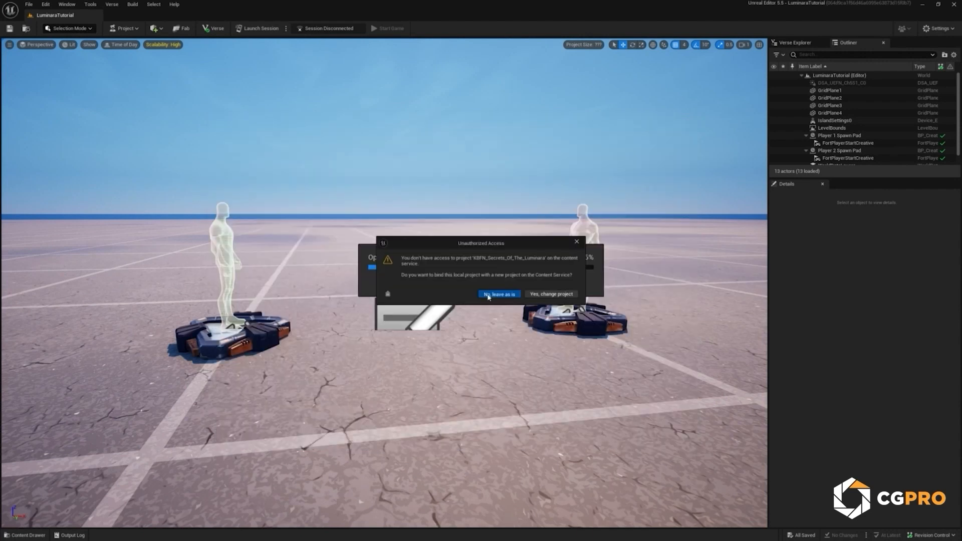
{"action": "left_click", "coordinate": [488, 295]}
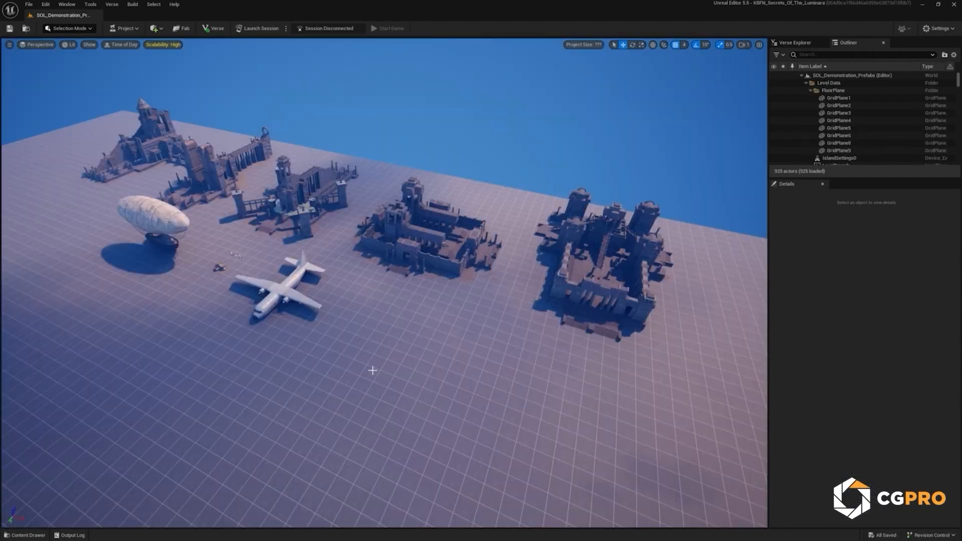
Step: Start migrating the Secrets_Of_The_Luminara content folder with all its materials, meshes and textures
{"action": "left_click", "coordinate": [31, 534]}
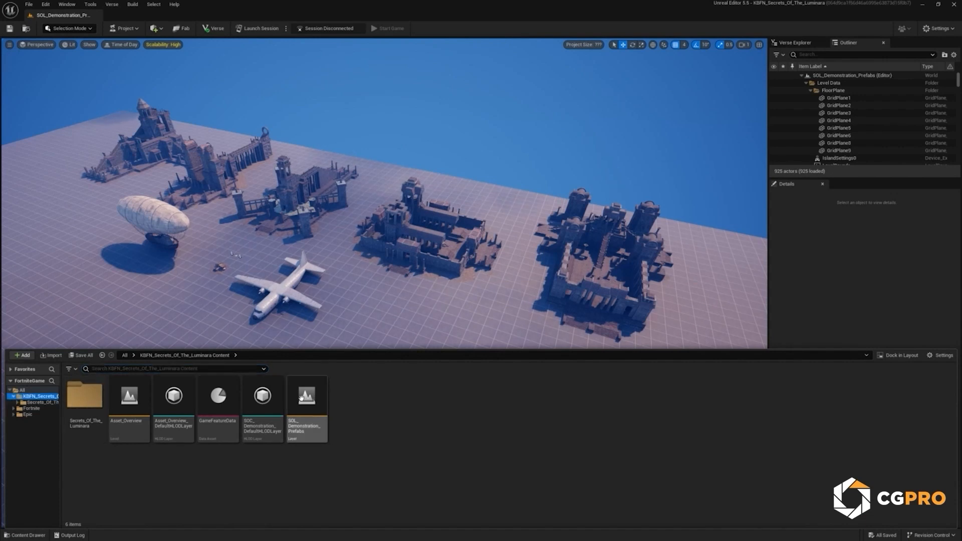
{"action": "left_click", "coordinate": [54, 402]}
{"action": "left_click", "coordinate": [48, 396]}
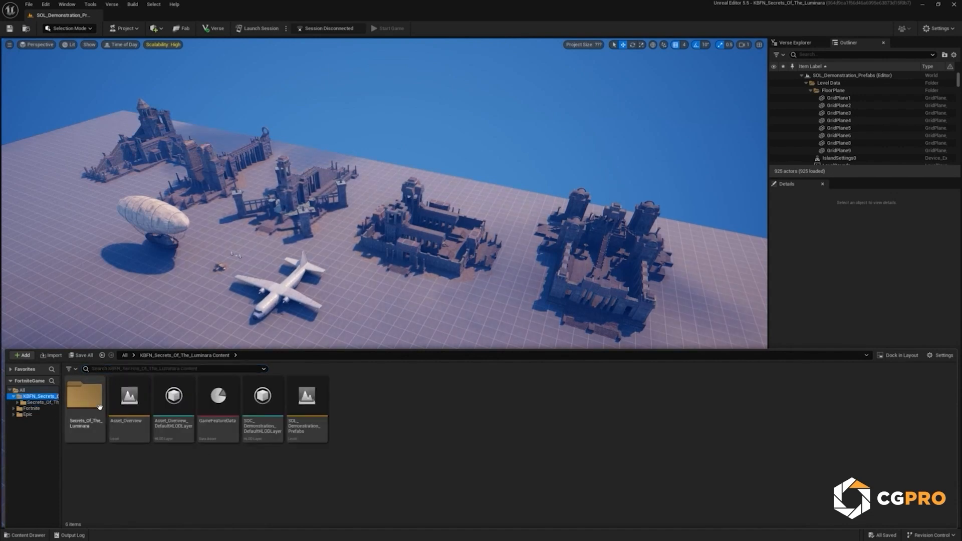
{"action": "left_click", "coordinate": [84, 394]}
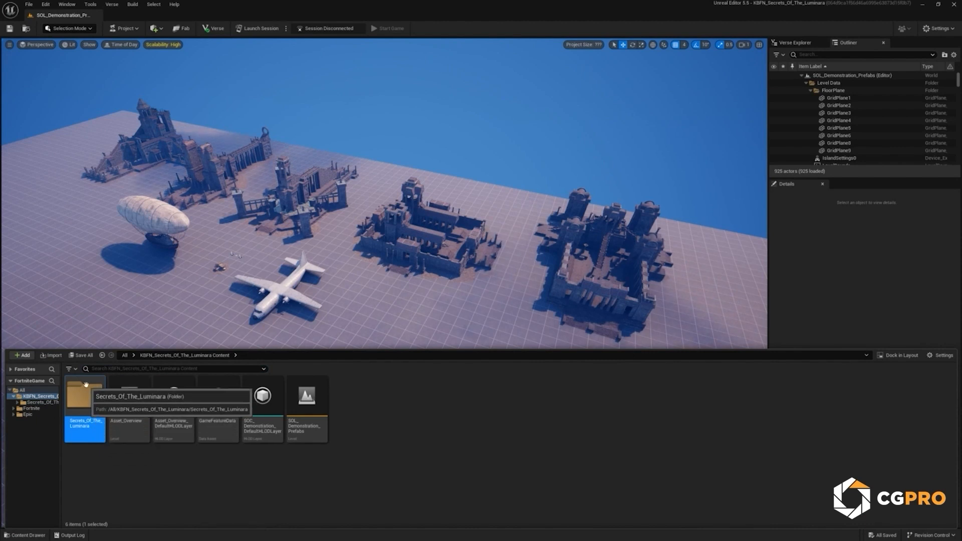
{"action": "right_click", "coordinate": [86, 387]}
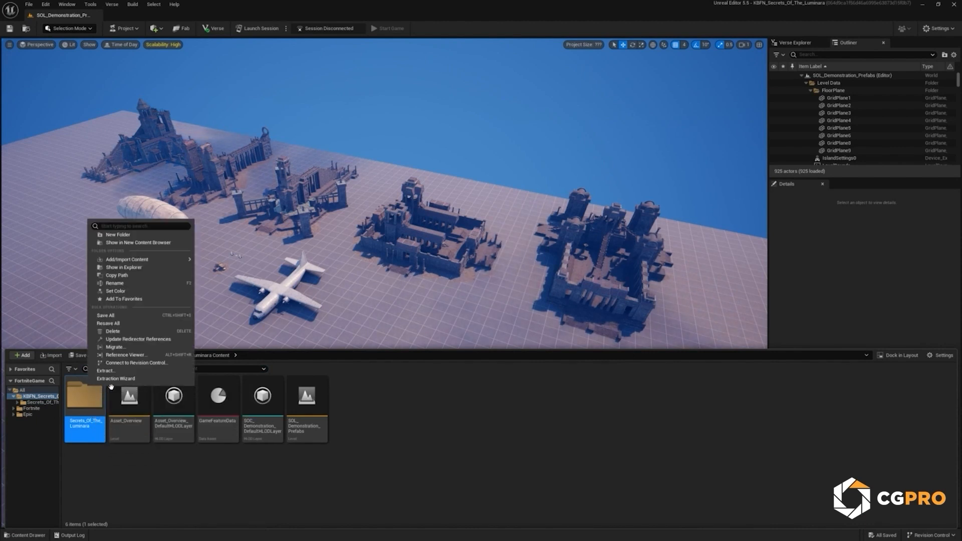
{"action": "left_click", "coordinate": [130, 349]}
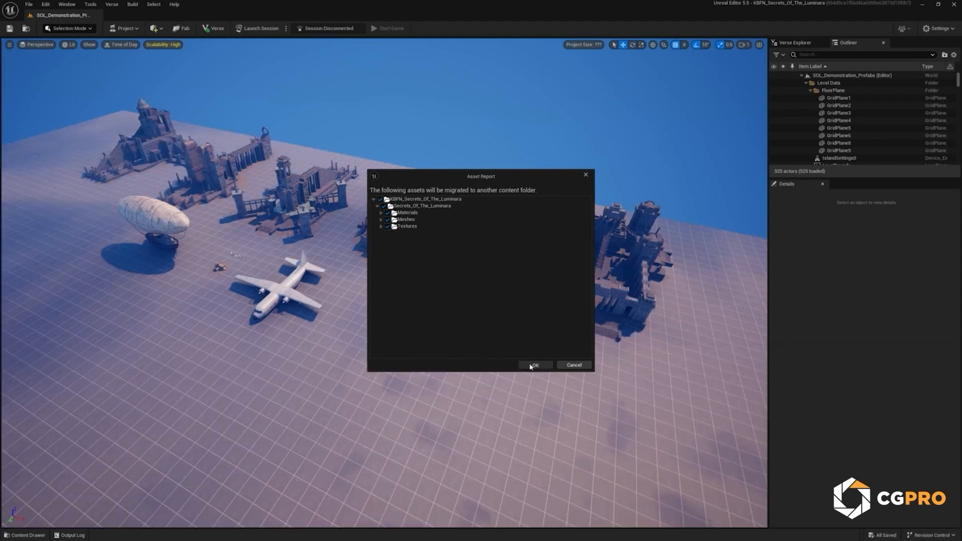
{"action": "left_click", "coordinate": [531, 365]}
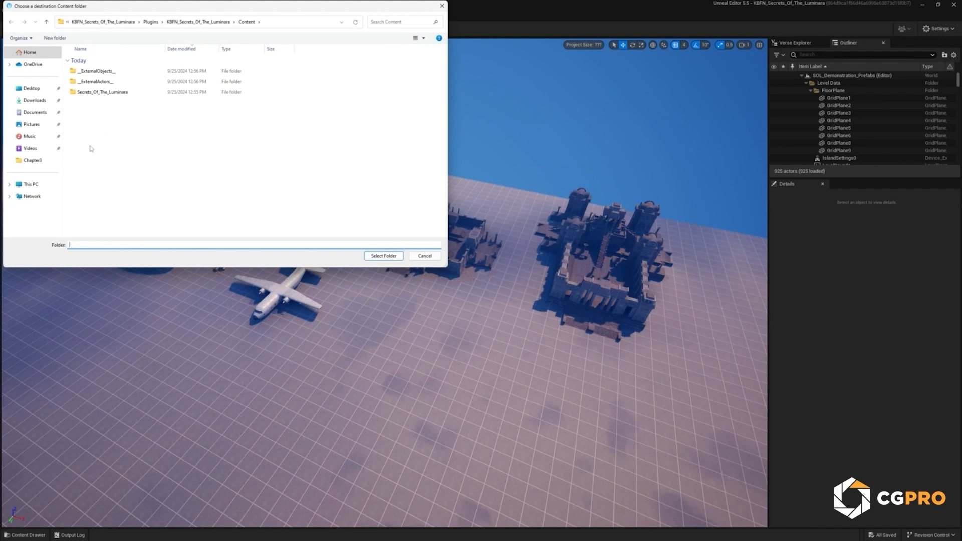
Step: Migrate the assets into the Content folder at D:\UEFN\LuminaraTutorial\Plugins\LuminaraTutorial\Content
{"action": "left_click", "coordinate": [31, 184]}
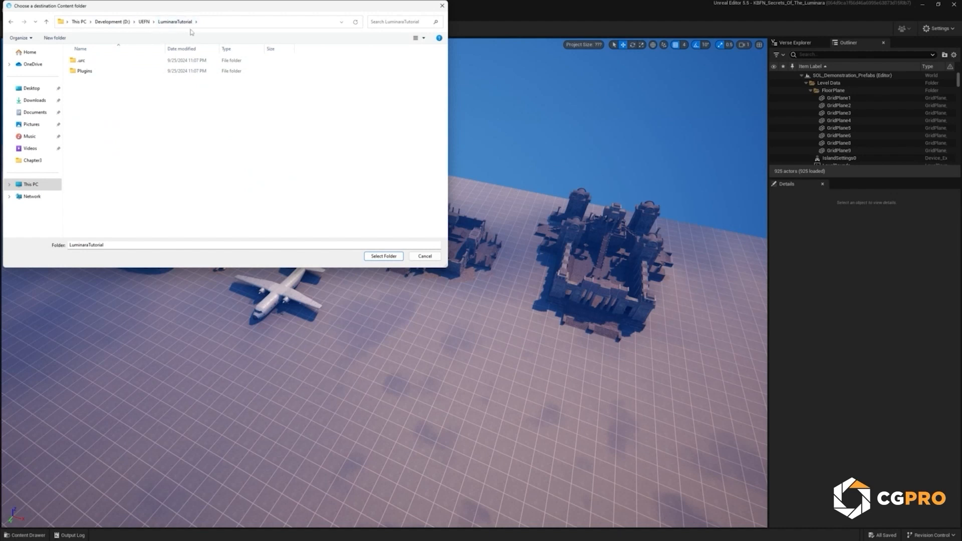
{"action": "double_click", "coordinate": [91, 73]}
{"action": "double_click", "coordinate": [96, 62]}
{"action": "double_click", "coordinate": [91, 61]}
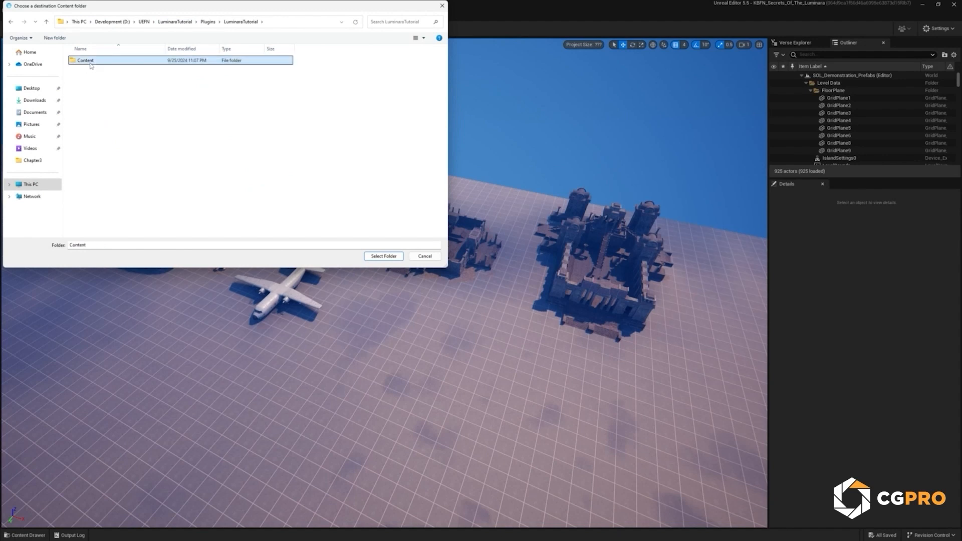
{"action": "left_click", "coordinate": [381, 256]}
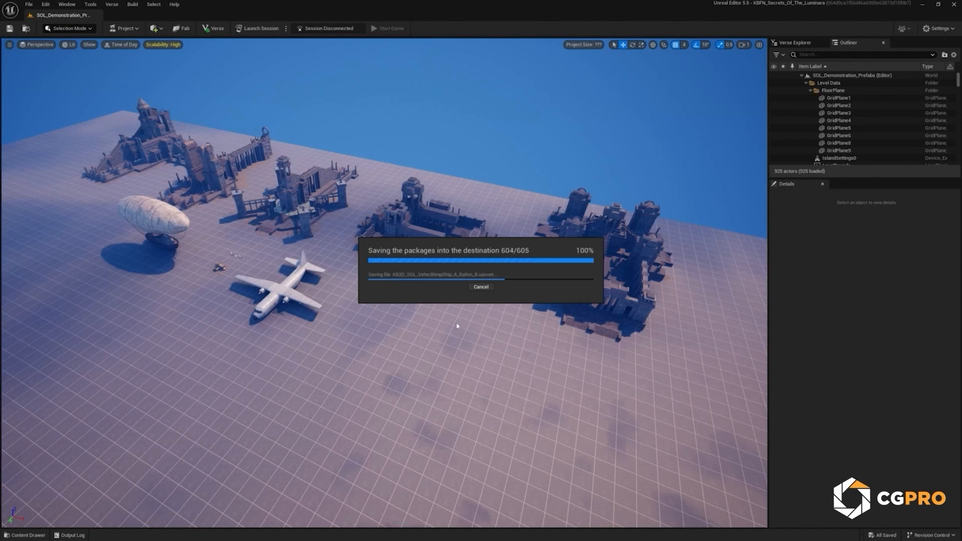
Step: Reopen the LuminaraTutorial project and open its migrated Secrets_Of_The_Luminara folder
{"action": "left_click", "coordinate": [31, 5]}
{"action": "left_click", "coordinate": [80, 115]}
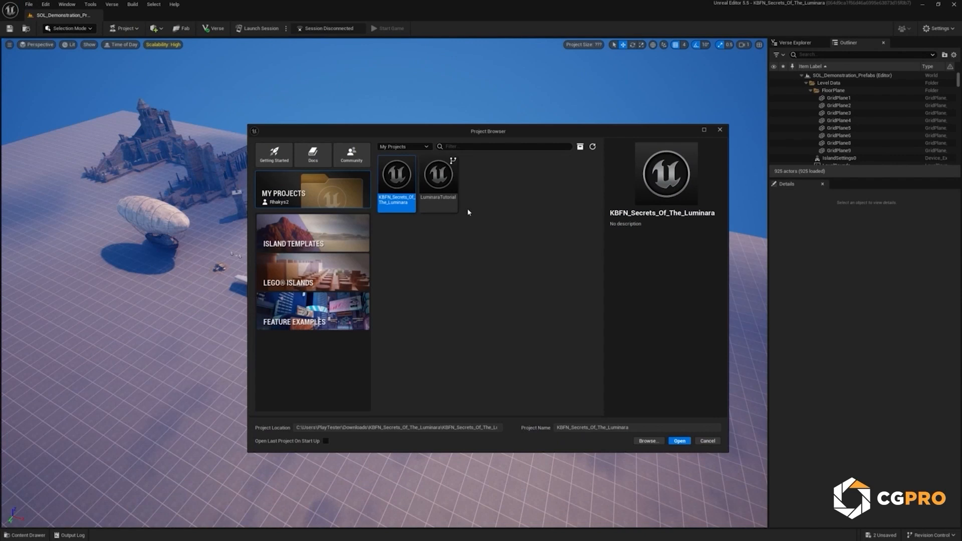
{"action": "left_click", "coordinate": [441, 188]}
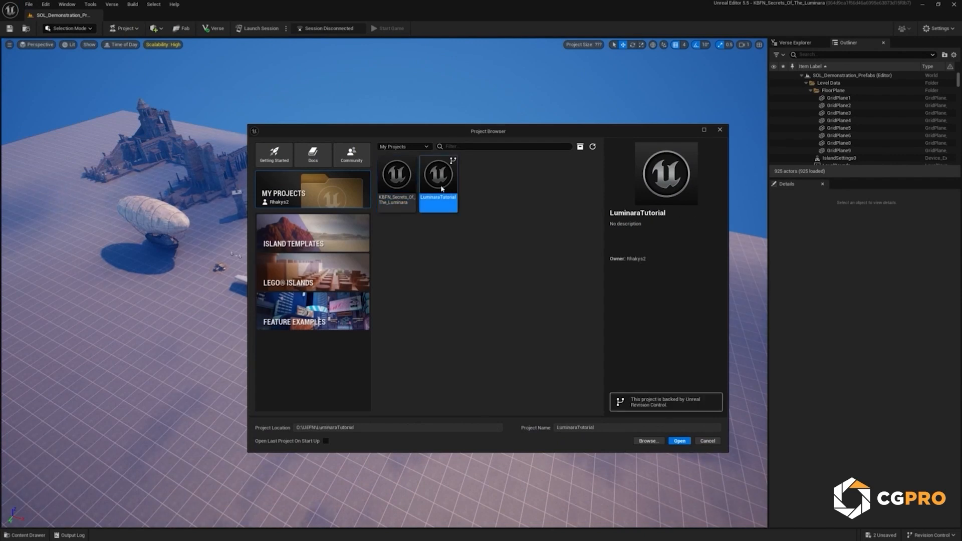
{"action": "left_click", "coordinate": [679, 441]}
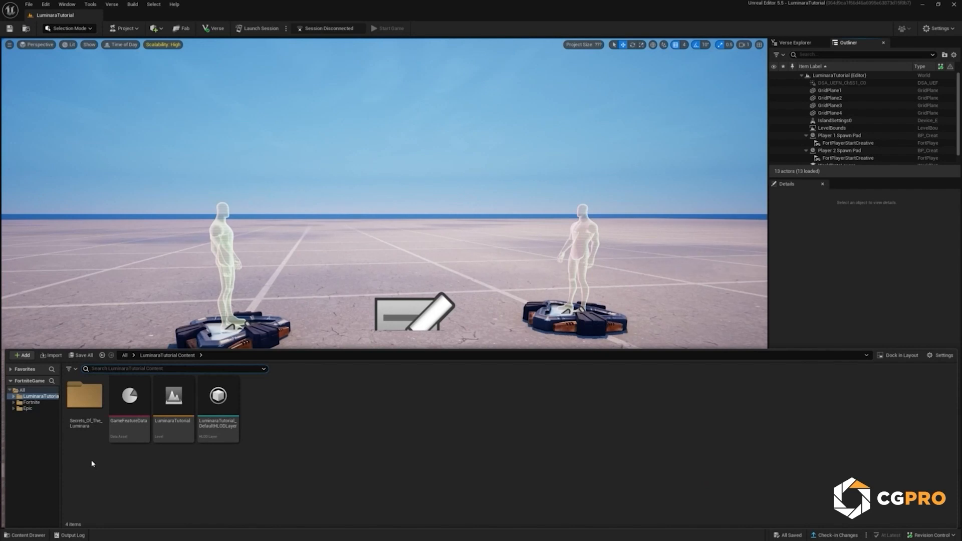
{"action": "double_click", "coordinate": [86, 397]}
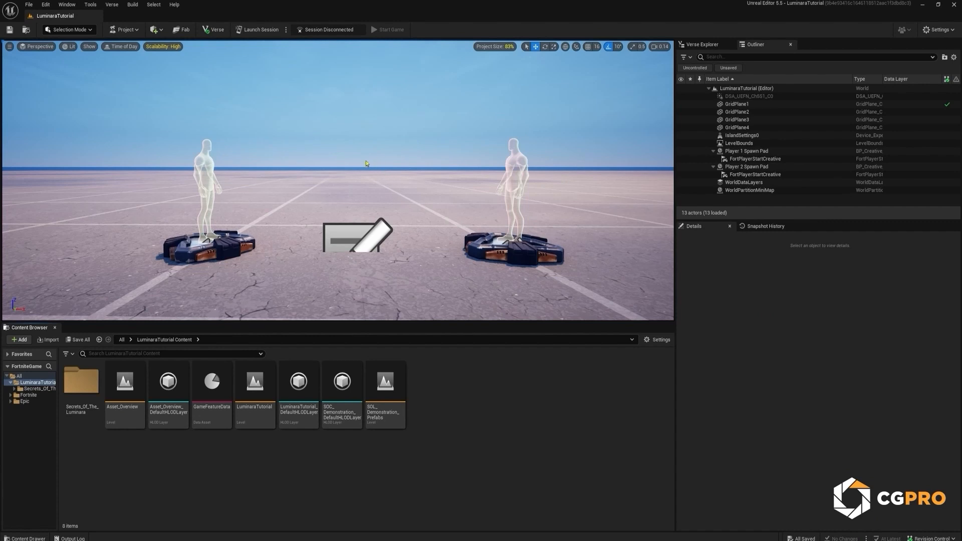
{"action": "right_click_drag", "start_coordinate": [366, 164], "coordinate": [366, 164]}
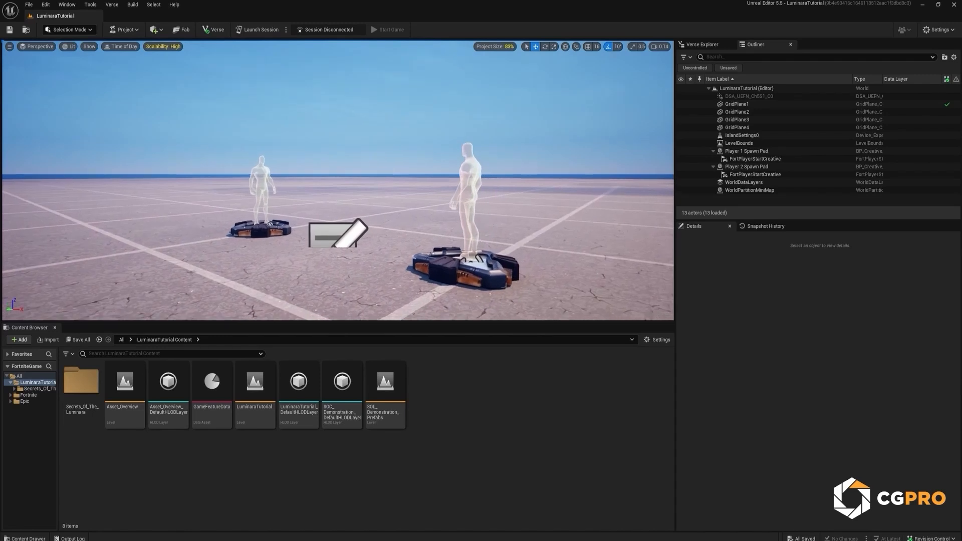
{"action": "right_click_drag", "start_coordinate": [338, 180], "coordinate": [332, 188]}
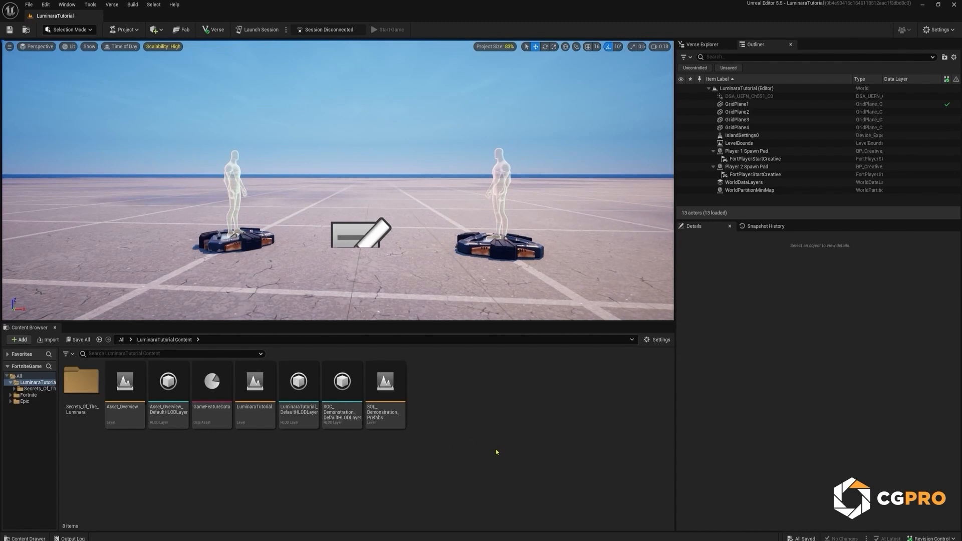
Step: Close the Content Browser, bring it up temporarily as the content drawer, and dock it back into the layout
{"action": "left_click", "coordinate": [55, 328]}
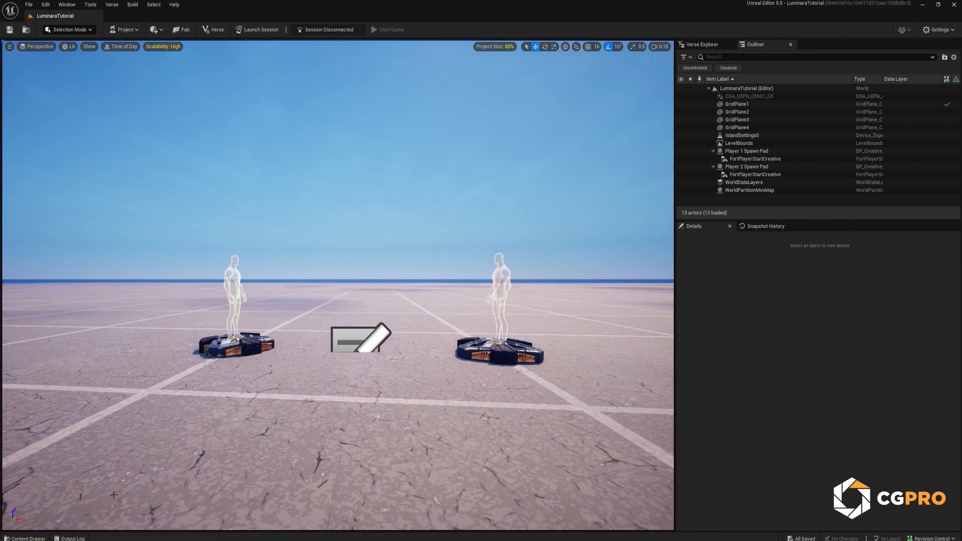
{"action": "key", "text": "ctrl+space"}
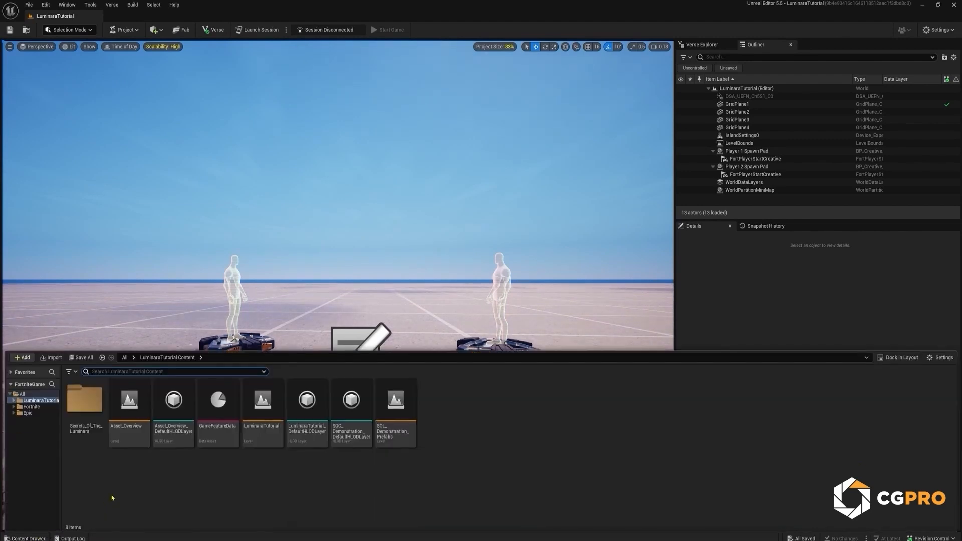
{"action": "left_click", "coordinate": [142, 497]}
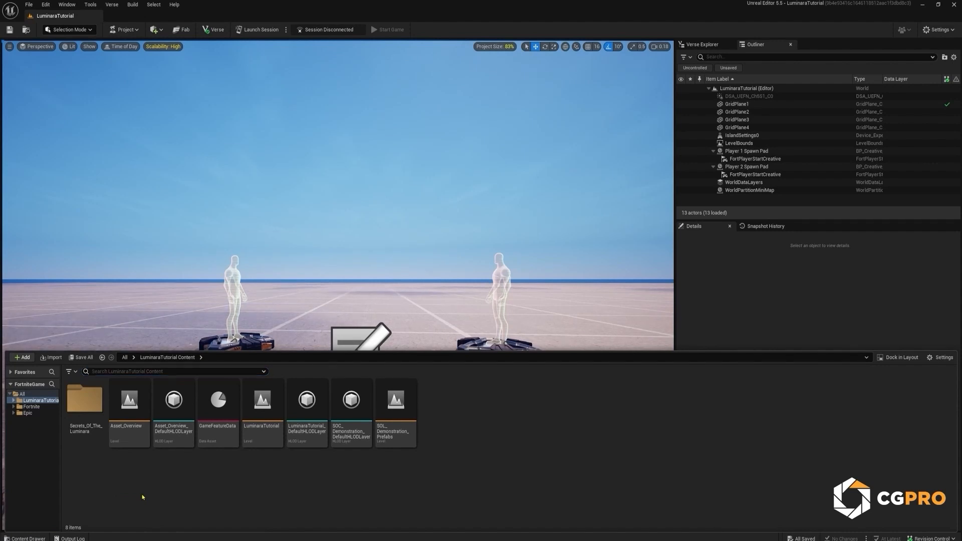
{"action": "left_click", "coordinate": [899, 357]}
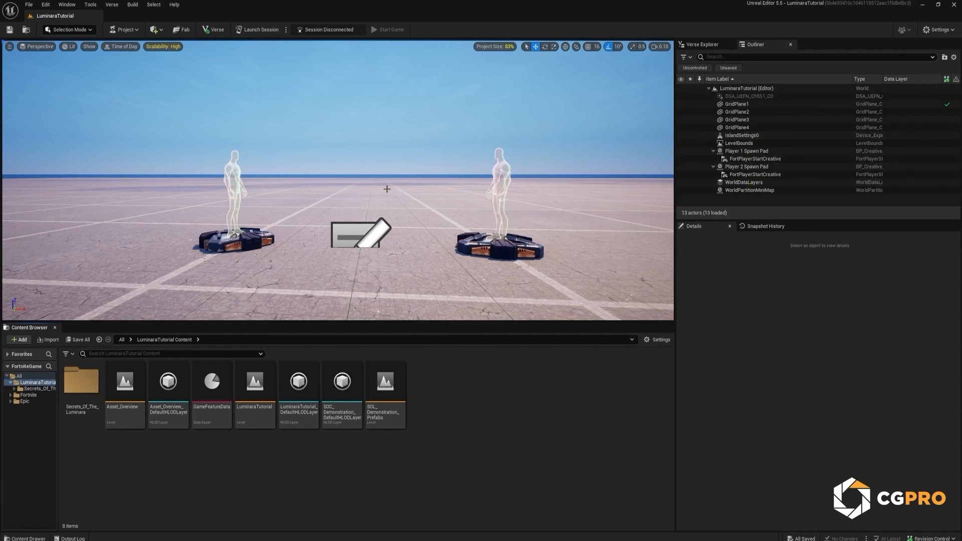
Step: Examine the level's default actors and their details, including the grid planes, IslandSettings0 and Player 1 Spawn Pad
{"action": "left_click", "coordinate": [761, 105]}
{"action": "left_click", "coordinate": [760, 112]}
{"action": "left_click", "coordinate": [760, 128]}
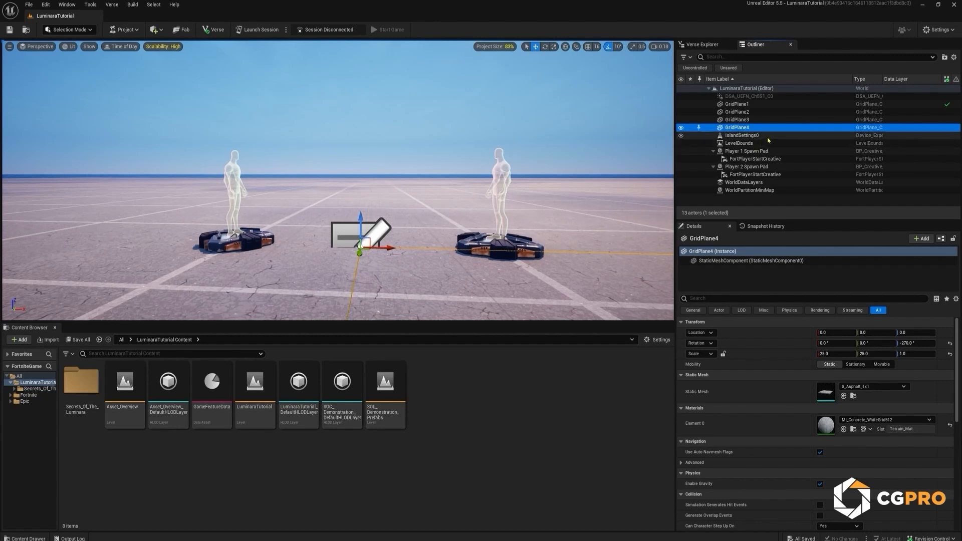
{"action": "left_click", "coordinate": [749, 135]}
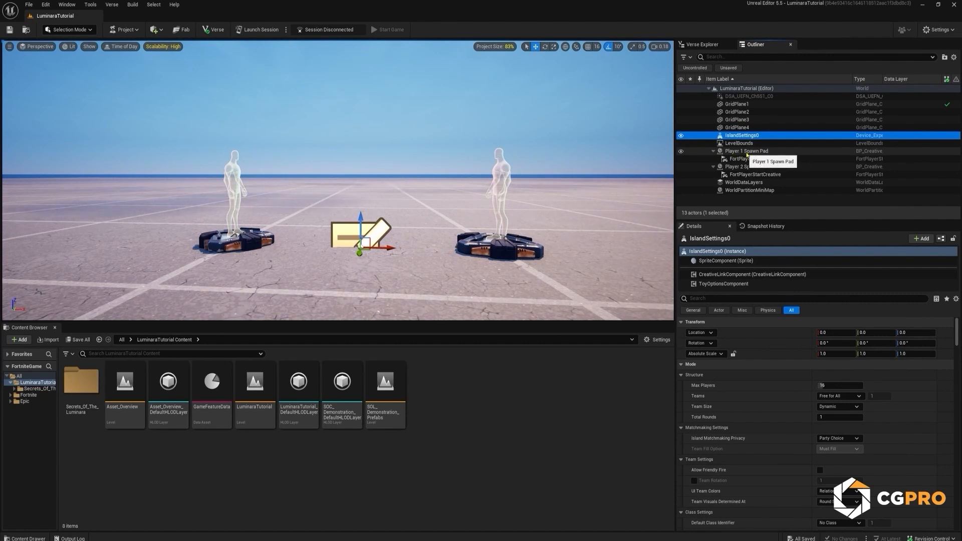
{"action": "left_click", "coordinate": [749, 154]}
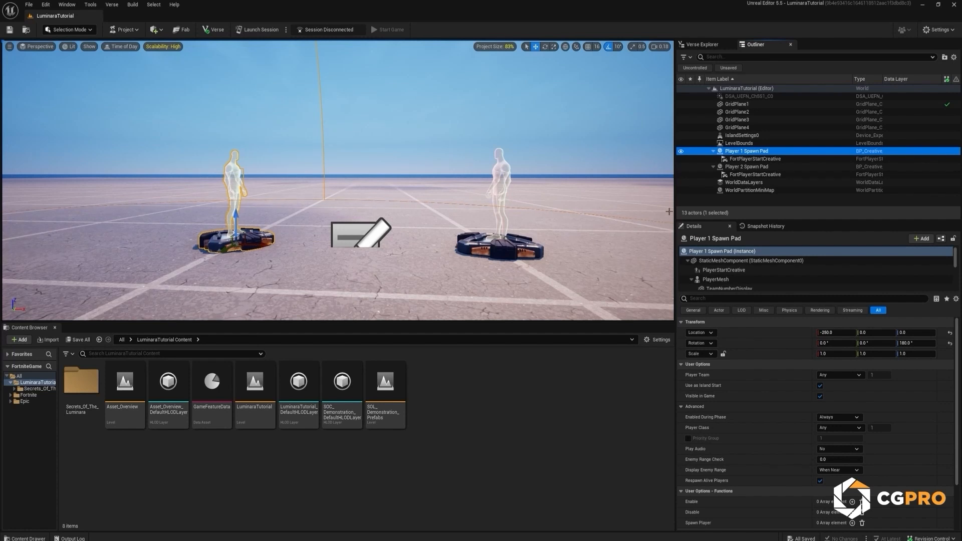
{"action": "left_click", "coordinate": [751, 106]}
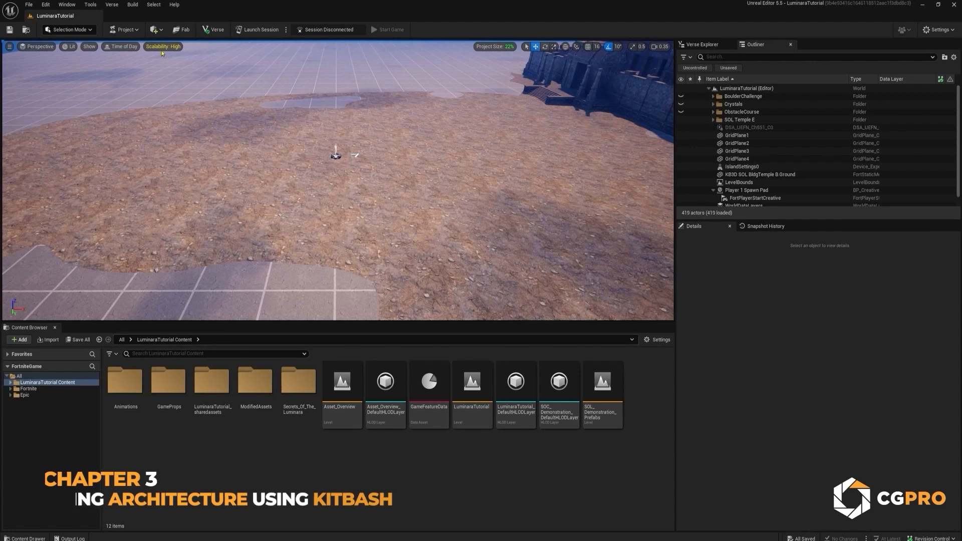
Step: Add a Cube shape to the level on the dirt ground near the spawn pad
{"action": "left_click", "coordinate": [157, 30]}
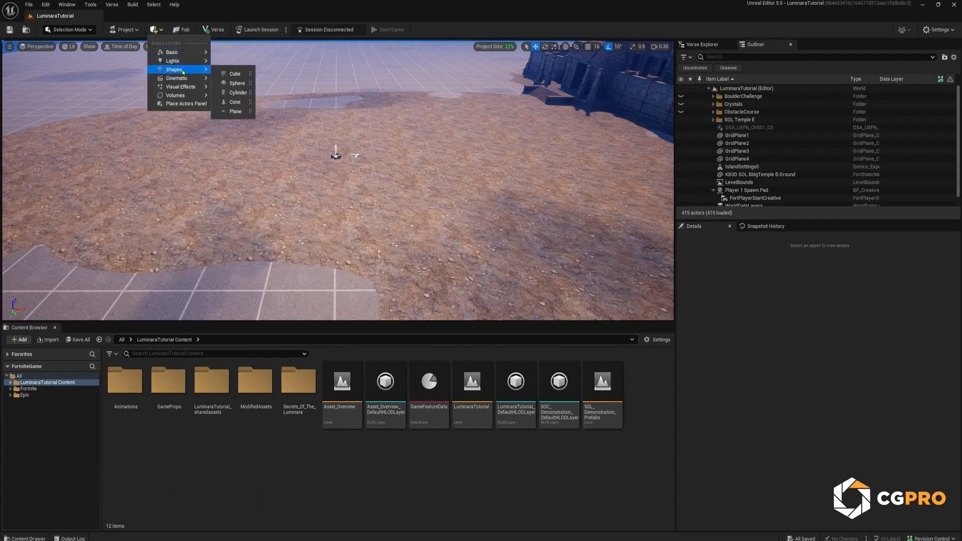
{"action": "mouse_move", "coordinate": [161, 71]}
{"action": "left_click", "coordinate": [244, 74]}
{"action": "left_click_drag", "start_coordinate": [341, 198], "coordinate": [359, 219]}
Step: Scale the cube into a flat base slab of about 32.8 × 23.1 × 1.0 and position it on the dirt ground
{"action": "key", "text": "r"}
{"action": "key", "text": "w"}
{"action": "left_click_drag", "start_coordinate": [337, 252], "coordinate": [424, 201]}
{"action": "key", "text": "r"}
{"action": "left_click_drag", "start_coordinate": [337, 214], "coordinate": [337, 257]}
{"action": "key", "text": "w"}
{"action": "left_click_drag", "start_coordinate": [335, 214], "coordinate": [380, 206]}
{"action": "key", "text": "e"}
{"action": "key", "text": "r"}
{"action": "key", "text": "w"}
{"action": "mouse_move", "coordinate": [380, 207]}
{"action": "right_mouse_down"}
{"action": "mouse_move", "coordinate": [367, 206]}
{"action": "mouse_move", "coordinate": [392, 196]}
{"action": "mouse_move", "coordinate": [367, 199]}
{"action": "right_mouse_up"}
{"action": "scroll", "coordinate": [368, 200], "scroll_direction": "up", "scroll_amount": 1}
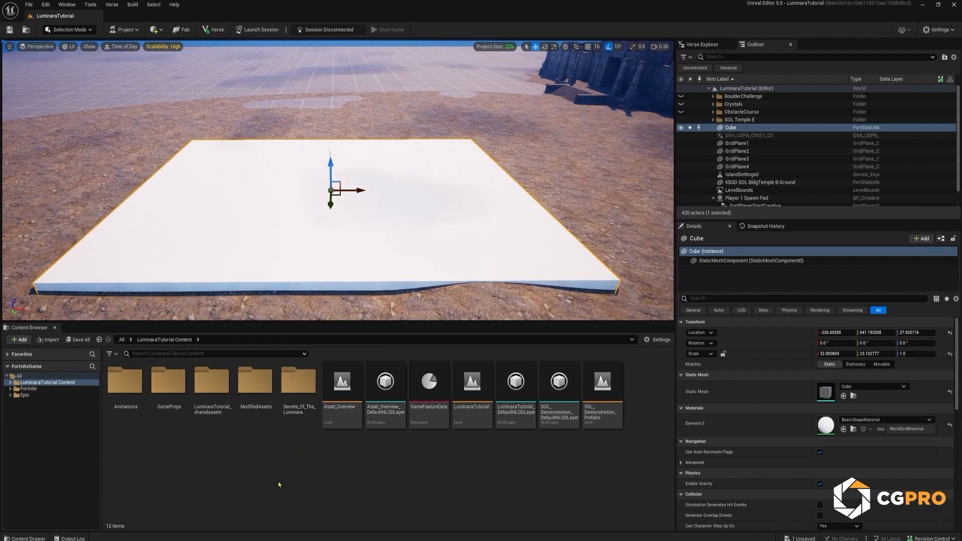
{"action": "key", "text": "Escape"}
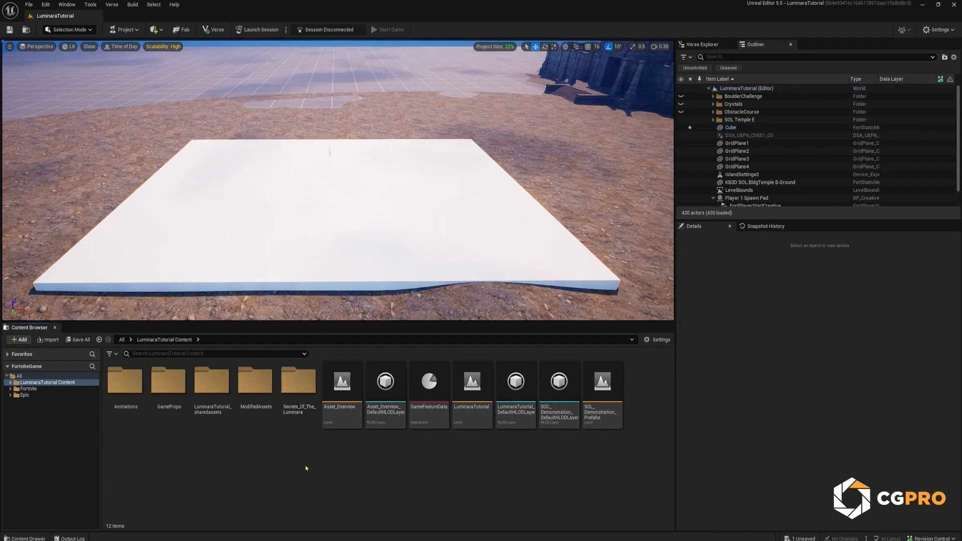
Step: Open the Modules folder inside the Meshes folder of Secrets_Of_The_Luminara
{"action": "double_click", "coordinate": [306, 410]}
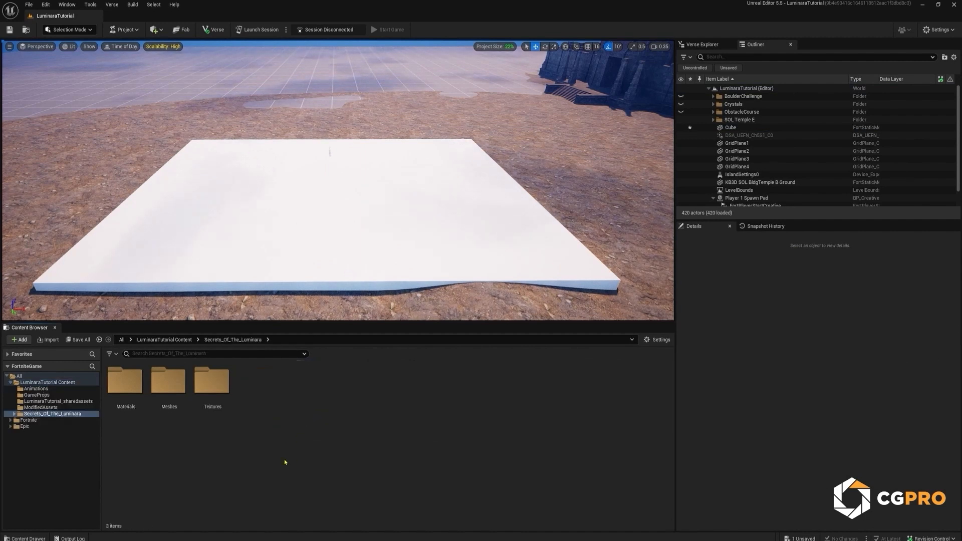
{"action": "double_click", "coordinate": [176, 396]}
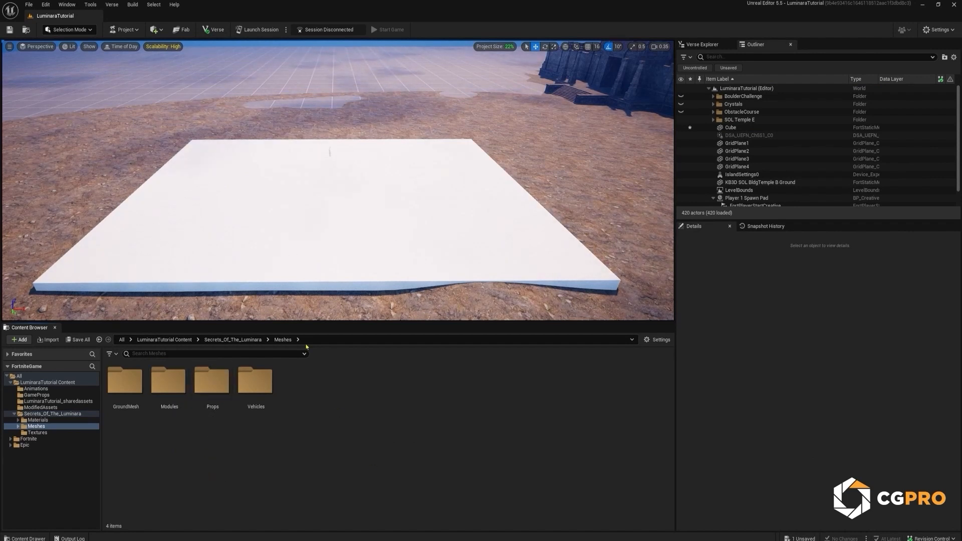
{"action": "double_click", "coordinate": [173, 399]}
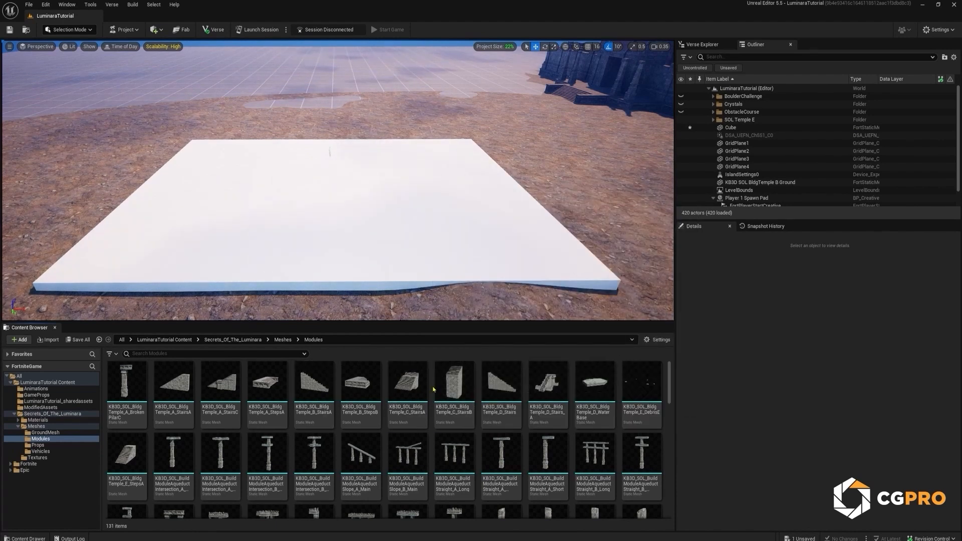
Step: Place the KB3D_SOL_BuildModuleFloorLarge_A_PartA mesh as an entrance walkway at the front edge of the white slab
{"action": "scroll", "coordinate": [431, 386], "scroll_direction": "down", "scroll_amount": 4}
{"action": "scroll", "coordinate": [429, 382], "scroll_direction": "down", "scroll_amount": 3}
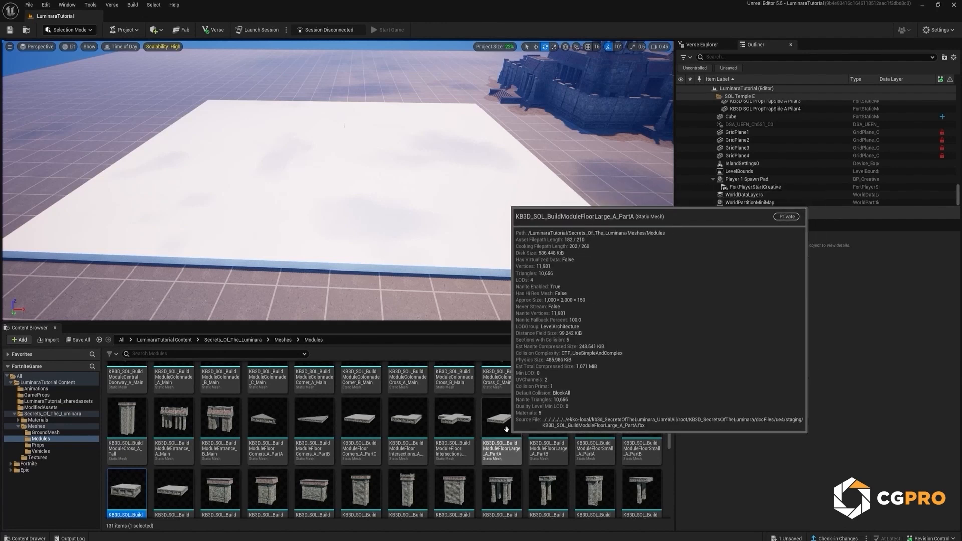
{"action": "left_click_drag", "start_coordinate": [507, 428], "coordinate": [353, 198]}
{"action": "right_click_drag", "start_coordinate": [372, 195], "coordinate": [346, 175]}
{"action": "key", "text": "w"}
{"action": "left_click_drag", "start_coordinate": [360, 150], "coordinate": [327, 202]}
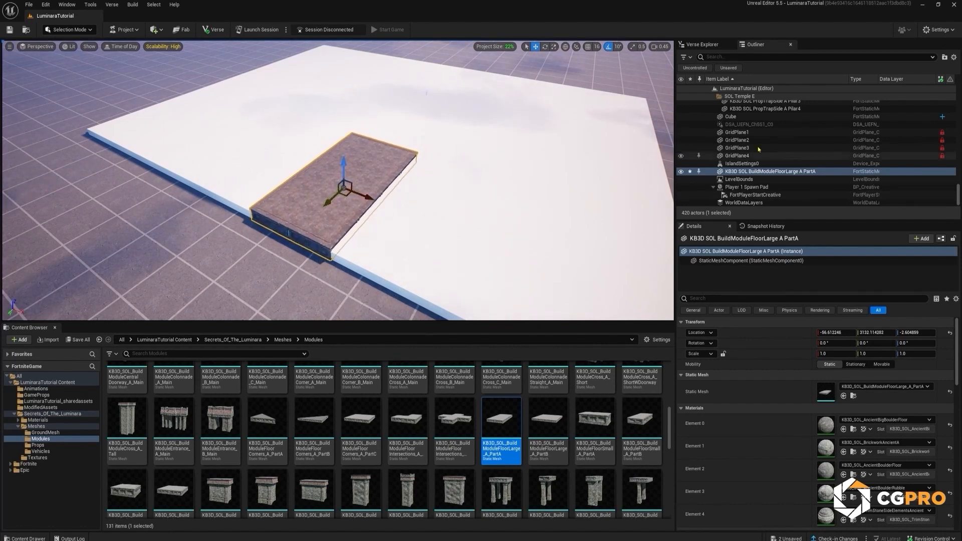
Step: Hide the cube to lower the large floor module to Z about -6.5 on the ground, and show the cube again
{"action": "left_click", "coordinate": [681, 118]}
{"action": "right_click_drag", "start_coordinate": [435, 145], "coordinate": [414, 108]}
{"action": "key", "text": "w"}
{"action": "right_click_drag", "start_coordinate": [400, 150], "coordinate": [400, 151]}
{"action": "left_click_drag", "start_coordinate": [387, 137], "coordinate": [390, 139]}
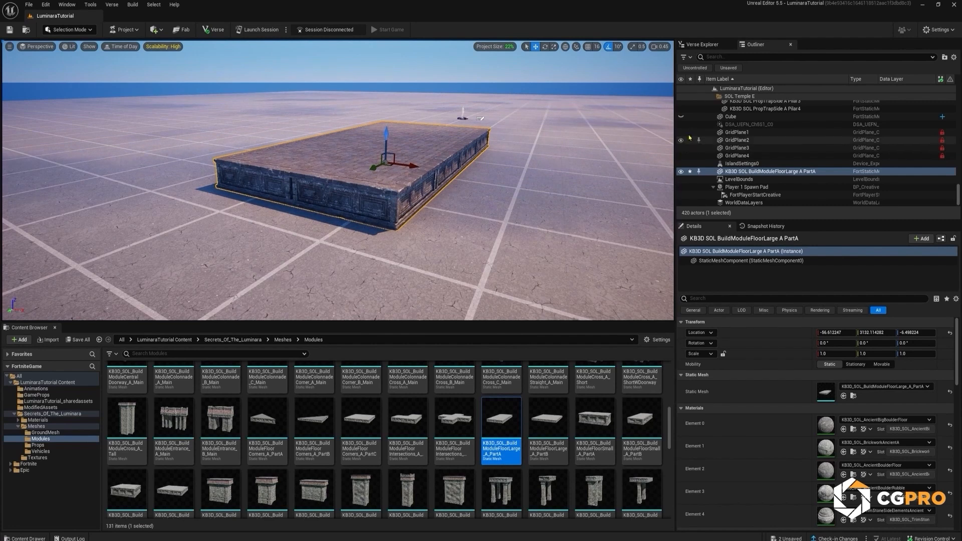
{"action": "left_click", "coordinate": [681, 117]}
{"action": "right_click_drag", "start_coordinate": [476, 217], "coordinate": [487, 239]}
{"action": "key", "text": "e"}
{"action": "right_click_drag", "start_coordinate": [484, 195], "coordinate": [487, 210]}
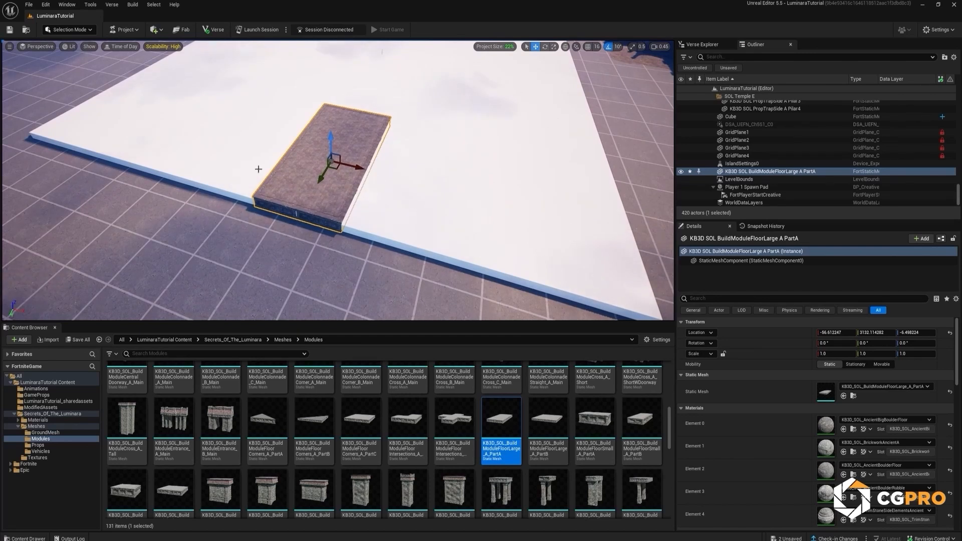
{"action": "right_click_drag", "start_coordinate": [420, 185], "coordinate": [422, 165]}
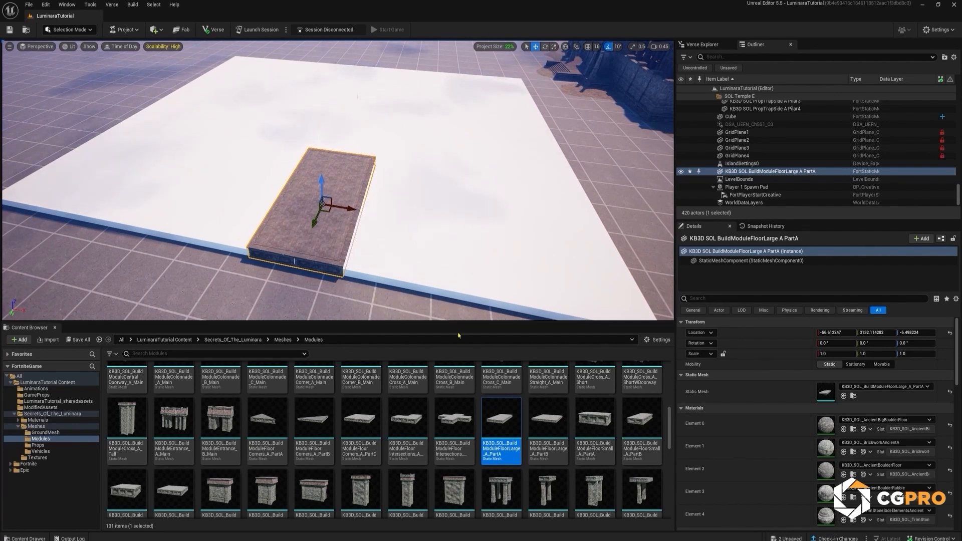
Step: Place KB3D_SOL_BuildModuleFloorLarge_A_PartB at the inner end of the walkway, centred on it at X about -56.8 and Y about 1156
{"action": "scroll", "coordinate": [466, 367], "scroll_direction": "down", "scroll_amount": 1}
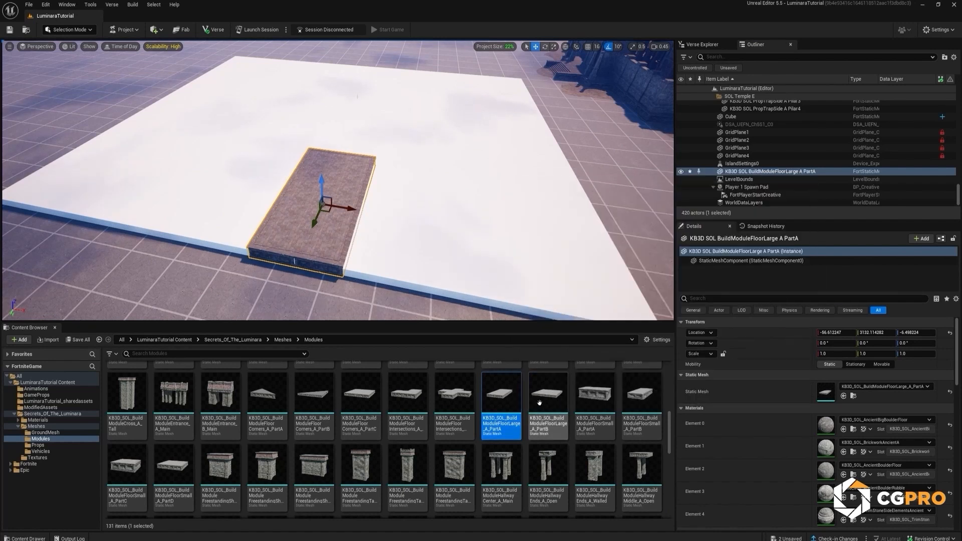
{"action": "left_click_drag", "start_coordinate": [551, 420], "coordinate": [353, 157]}
{"action": "key", "text": "f"}
{"action": "right_click_drag", "start_coordinate": [393, 184], "coordinate": [432, 183]}
{"action": "left_click_drag", "start_coordinate": [379, 151], "coordinate": [374, 150]}
{"action": "right_click_drag", "start_coordinate": [406, 161], "coordinate": [400, 211]}
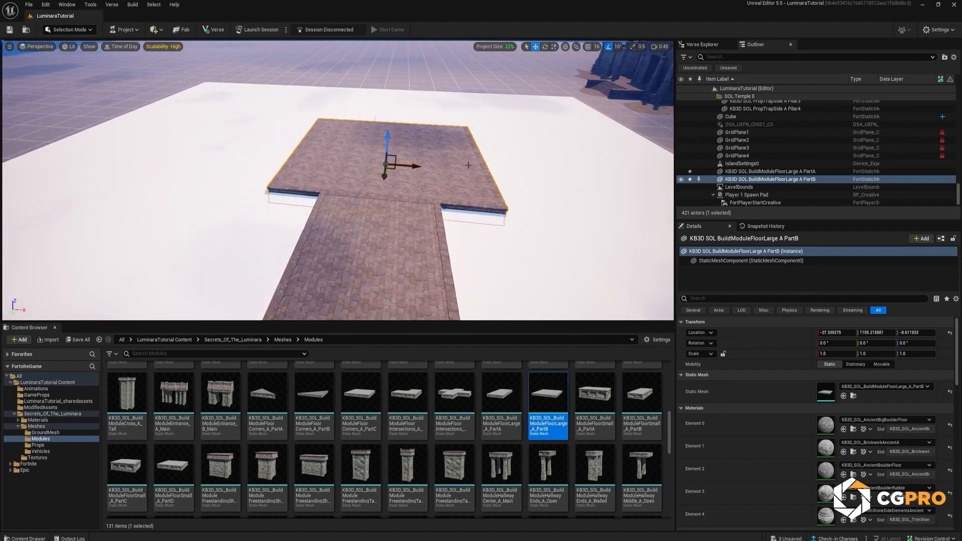
{"action": "right_click_drag", "start_coordinate": [425, 193], "coordinate": [414, 207]}
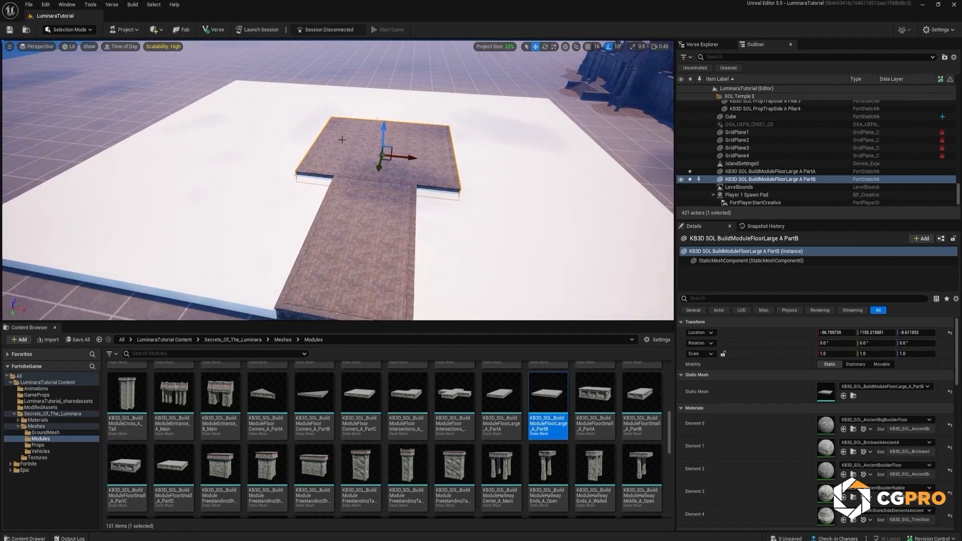
{"action": "right_click_drag", "start_coordinate": [418, 216], "coordinate": [386, 251]}
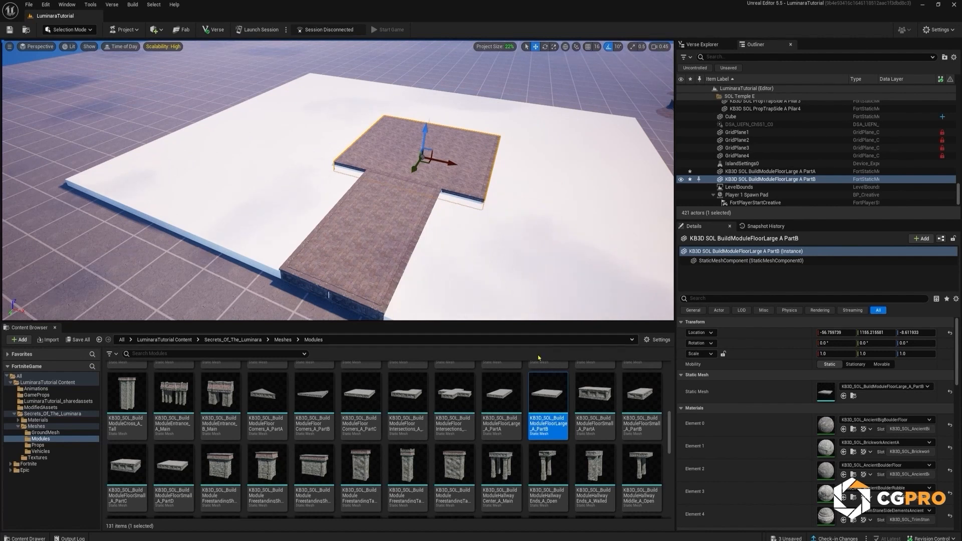
Step: Place KB3D_SOL_BuildModuleFloorSmall_A_PartD beside the front walkway and lower it to the height of the large floor modules
{"action": "left_click_drag", "start_coordinate": [181, 485], "coordinate": [251, 109]}
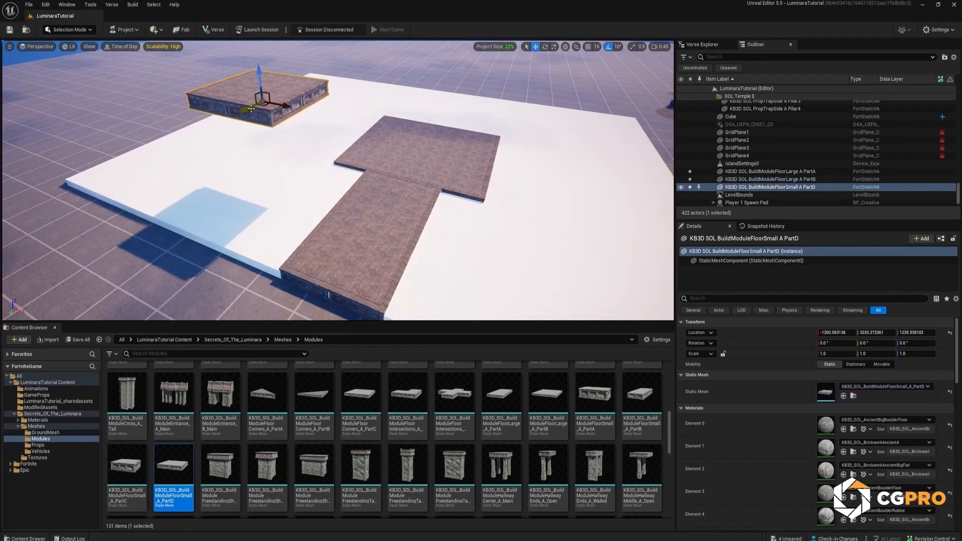
{"action": "left_click_drag", "start_coordinate": [260, 71], "coordinate": [320, 230]}
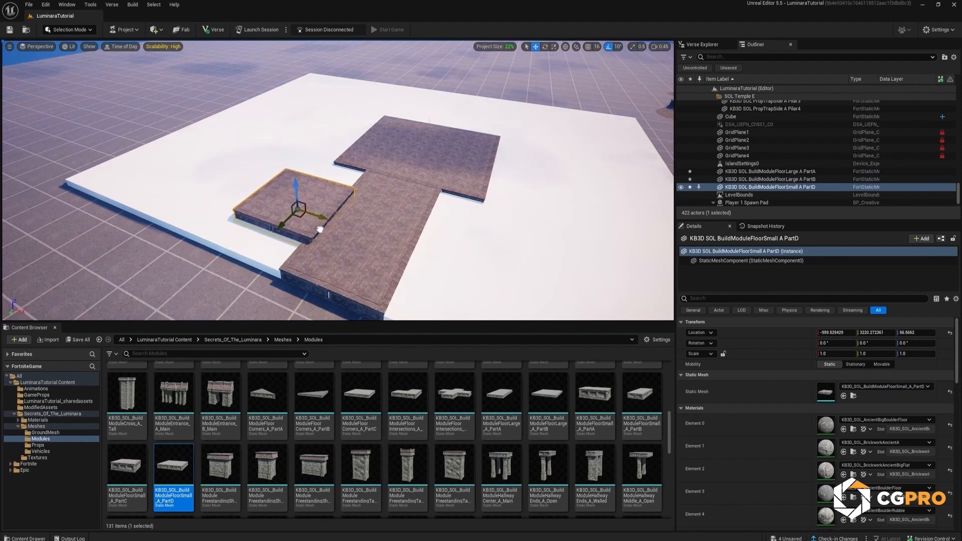
{"action": "left_click_drag", "start_coordinate": [295, 191], "coordinate": [297, 197]}
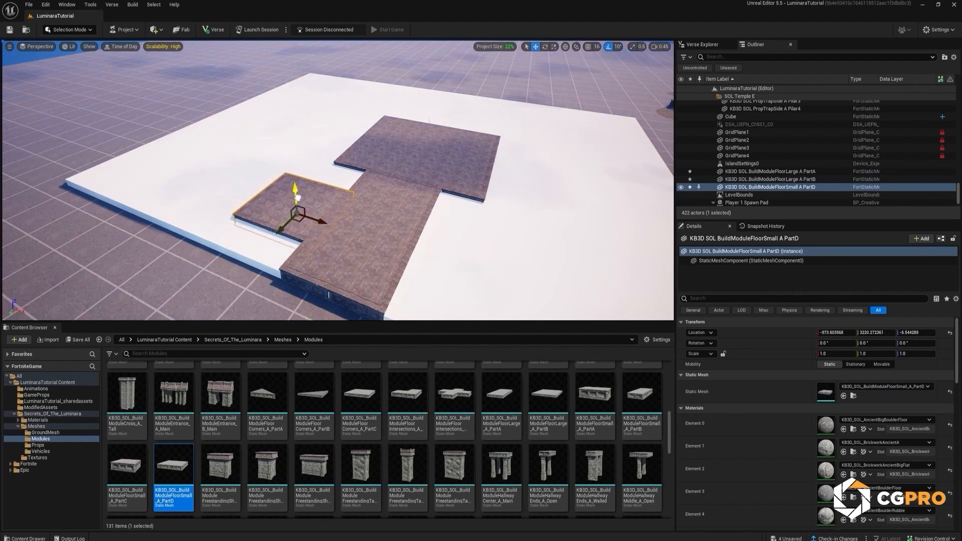
Step: Hide the cube and align the small floor module with the walkway's edge at X about -1045 and Z about -5
{"action": "left_click", "coordinate": [680, 117]}
{"action": "right_click_drag", "start_coordinate": [566, 165], "coordinate": [651, 190]}
{"action": "left_click_drag", "start_coordinate": [391, 182], "coordinate": [378, 188]}
{"action": "right_click_drag", "start_coordinate": [398, 185], "coordinate": [409, 184]}
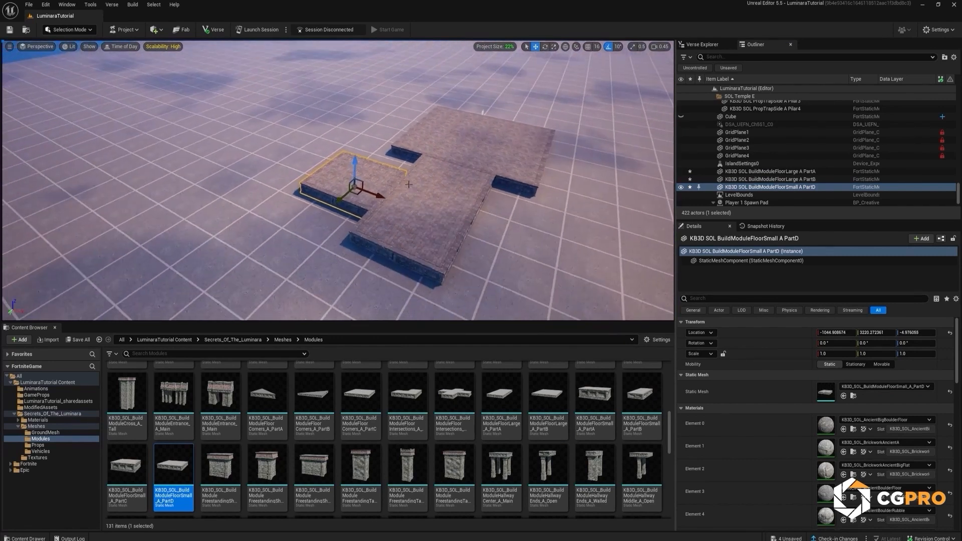
Step: Duplicate the small floor module twice outward in a row, and once more around the corner at Y about 2285
{"action": "left_click_drag", "start_coordinate": [383, 197], "coordinate": [274, 156], "text": "alt"}
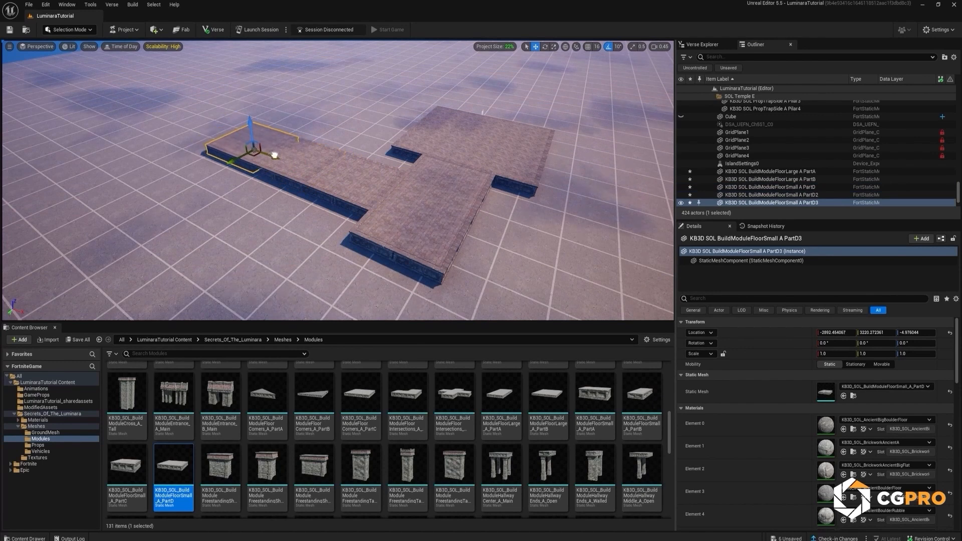
{"action": "mouse_move", "coordinate": [331, 170]}
{"action": "right_mouse_down"}
{"action": "mouse_move", "coordinate": [359, 172]}
{"action": "mouse_move", "coordinate": [339, 170]}
{"action": "right_mouse_up"}
{"action": "left_click_drag", "start_coordinate": [338, 220], "coordinate": [369, 185], "text": "alt"}
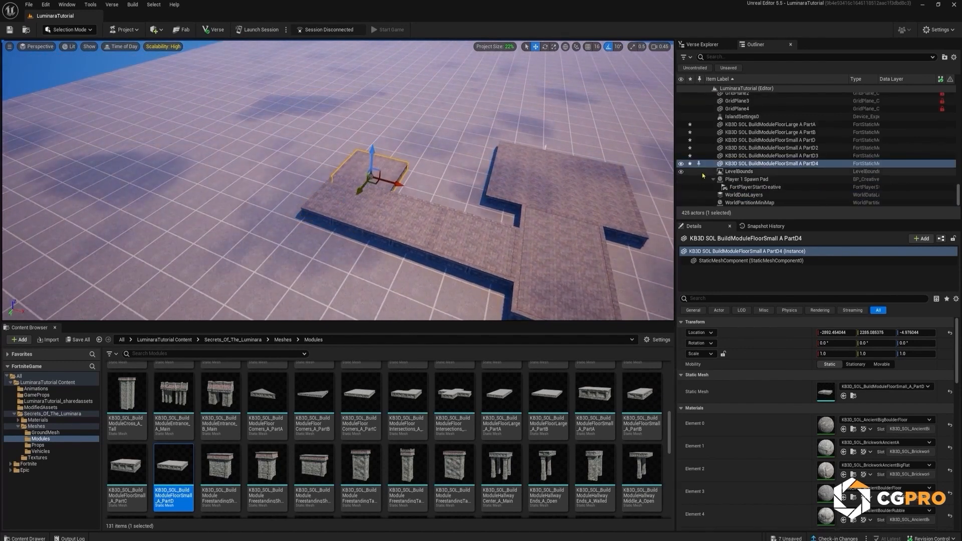
Step: Show the cube again and extend the small floor path with further copies along the slab's side and around its corner
{"action": "scroll", "coordinate": [707, 149], "scroll_direction": "up", "scroll_amount": 2}
{"action": "scroll", "coordinate": [707, 149], "scroll_direction": "up", "scroll_amount": 3}
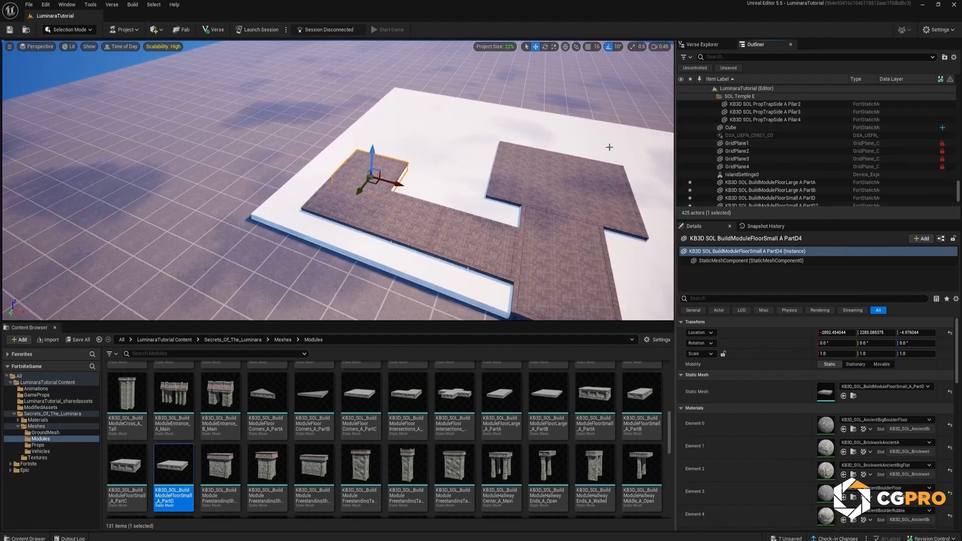
{"action": "left_click_drag", "start_coordinate": [360, 191], "coordinate": [382, 127], "text": "alt"}
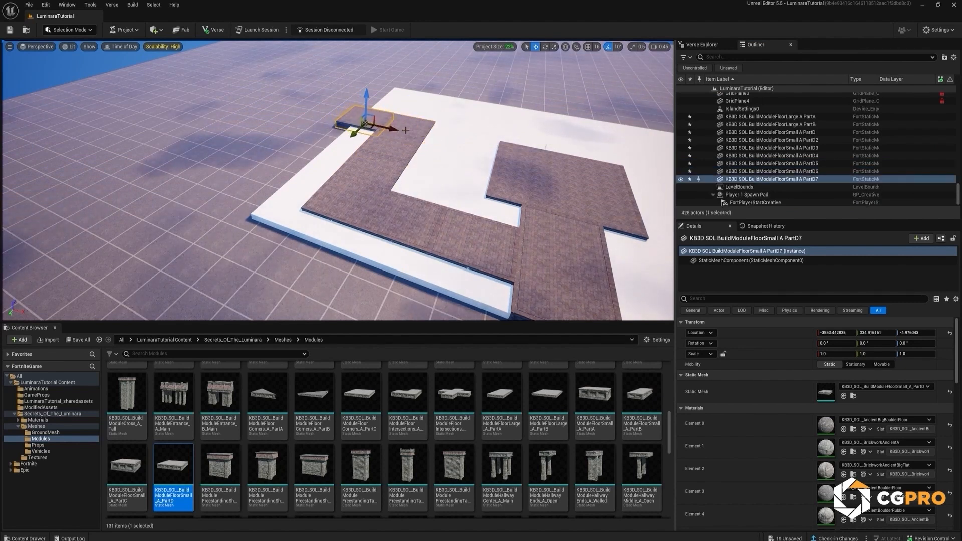
{"action": "left_click_drag", "start_coordinate": [396, 130], "coordinate": [474, 150], "text": "alt"}
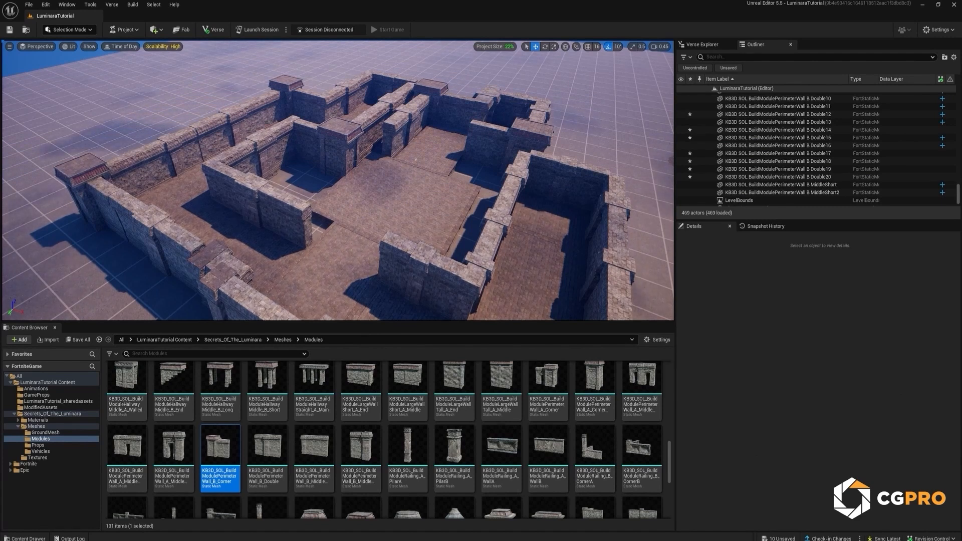
Step: Place KB3D_SOL_PropTomb_C_Main against a maze wall at about X -2175, Y 2454, rotated -90° about Z, and add another prop from the Props folder
{"action": "right_click_drag", "start_coordinate": [339, 226], "coordinate": [350, 220]}
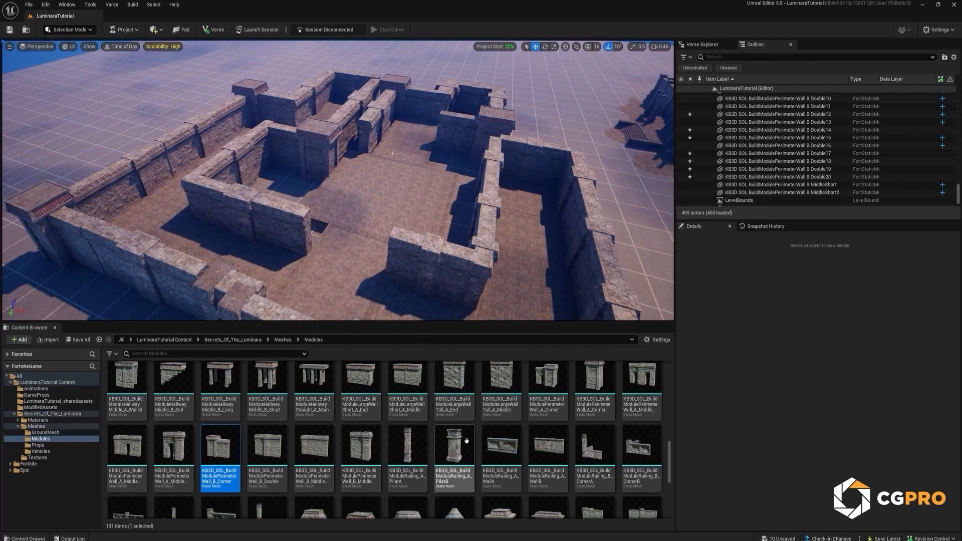
{"action": "left_click", "coordinate": [39, 446]}
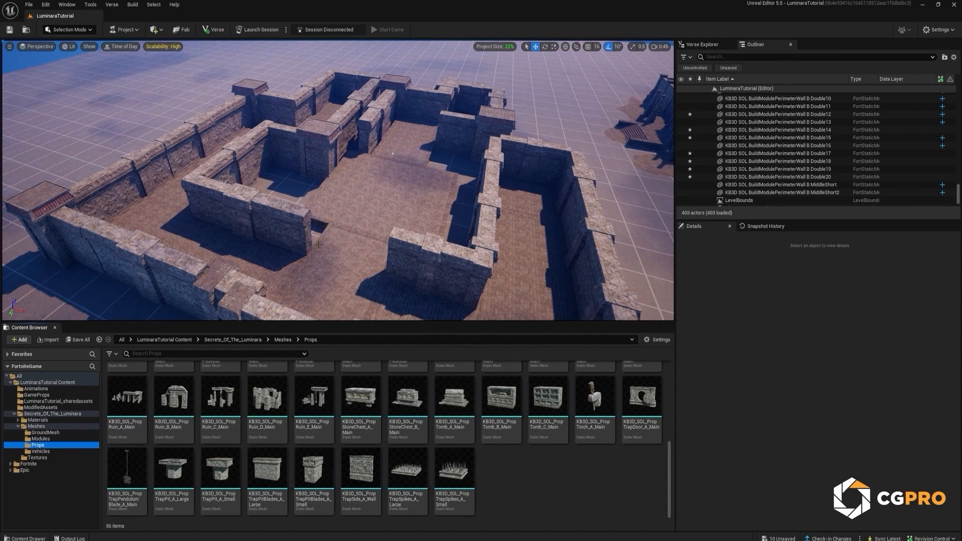
{"action": "right_click_drag", "start_coordinate": [351, 258], "coordinate": [337, 248]}
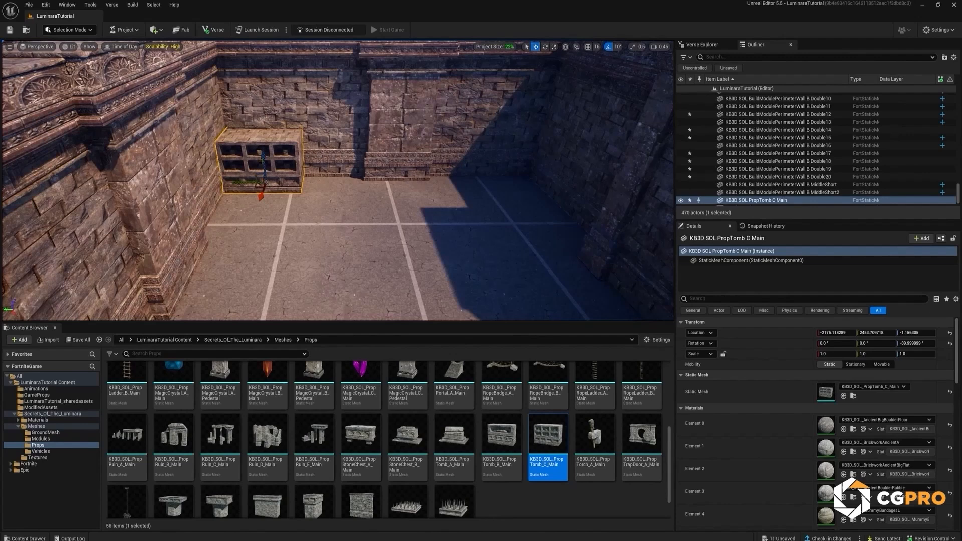
{"action": "left_click_drag", "start_coordinate": [173, 471], "coordinate": [438, 251]}
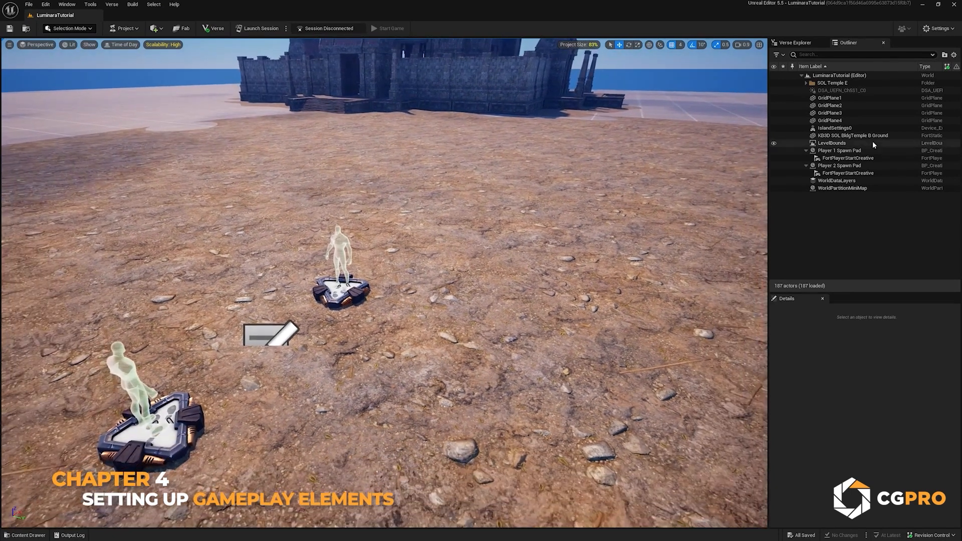
Step: Delete the Player 2 Spawn Pad from the level
{"action": "left_click", "coordinate": [840, 166]}
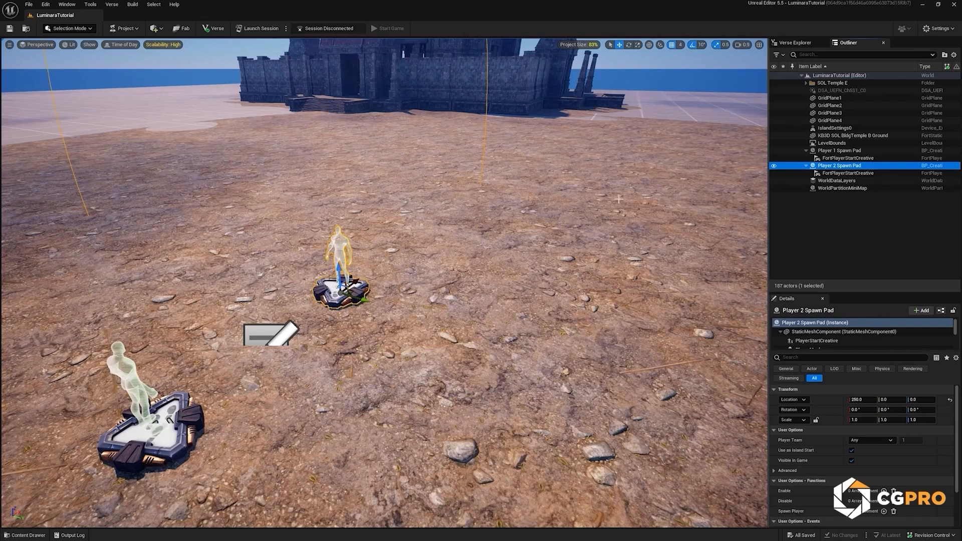
{"action": "key", "text": "Delete"}
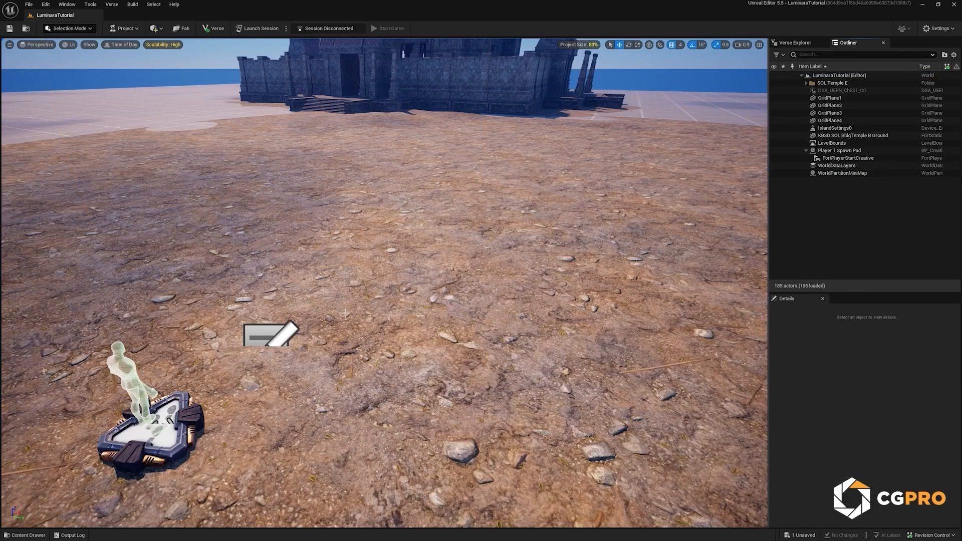
Step: Place KB3D_SOL_PropMagicCrystal_A_Pedestal from the Secrets_Of_The_Luminara Props folder on the ground near the remaining spawn pad, at about X 224, Y 244
{"action": "key", "text": "w"}
{"action": "right_click_drag", "start_coordinate": [344, 312], "coordinate": [396, 364]}
{"action": "key", "text": "a"}
{"action": "key", "text": "d"}
{"action": "key", "text": "q"}
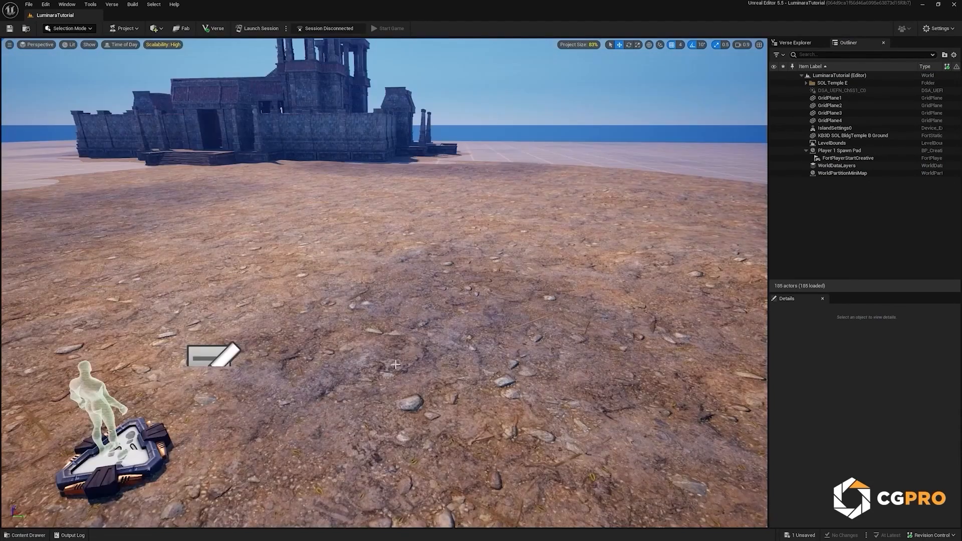
{"action": "key", "text": "ctrl+space"}
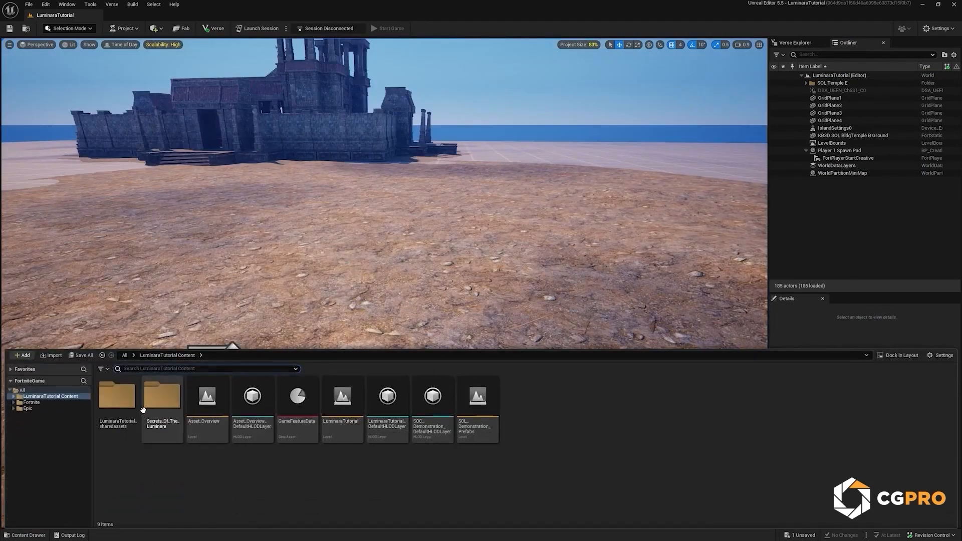
{"action": "left_click", "coordinate": [164, 394]}
{"action": "double_click", "coordinate": [164, 394]}
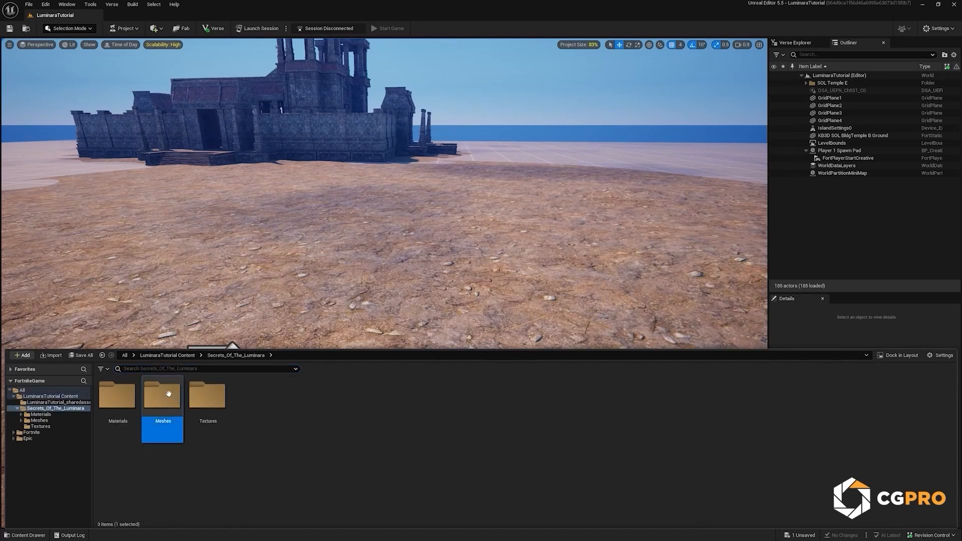
{"action": "double_click", "coordinate": [168, 393]}
{"action": "double_click", "coordinate": [207, 395]}
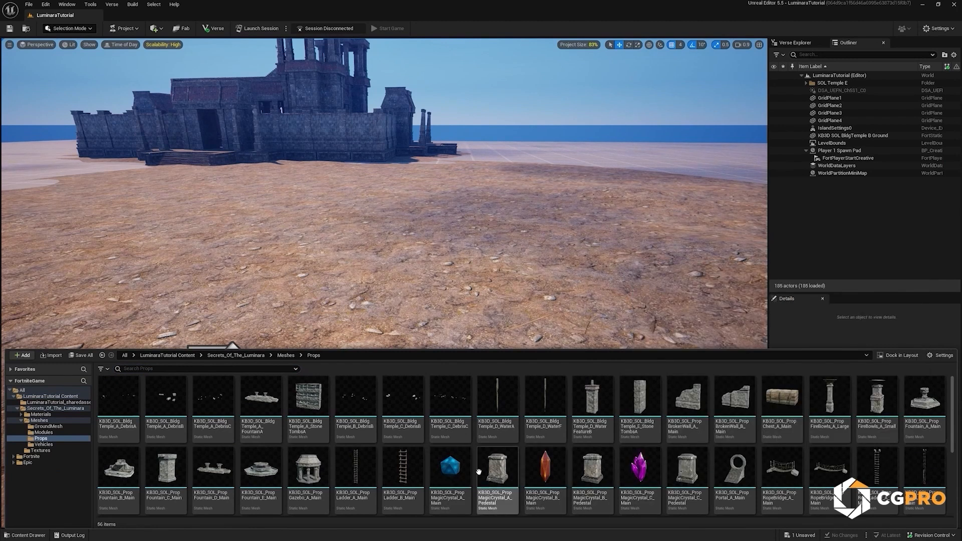
{"action": "left_click_drag", "start_coordinate": [495, 469], "coordinate": [349, 327]}
{"action": "right_click_drag", "start_coordinate": [386, 384], "coordinate": [408, 380]}
Step: Create a folder named GameProps in LuminaraTutorial Content and open it
{"action": "key", "text": "ctrl+space"}
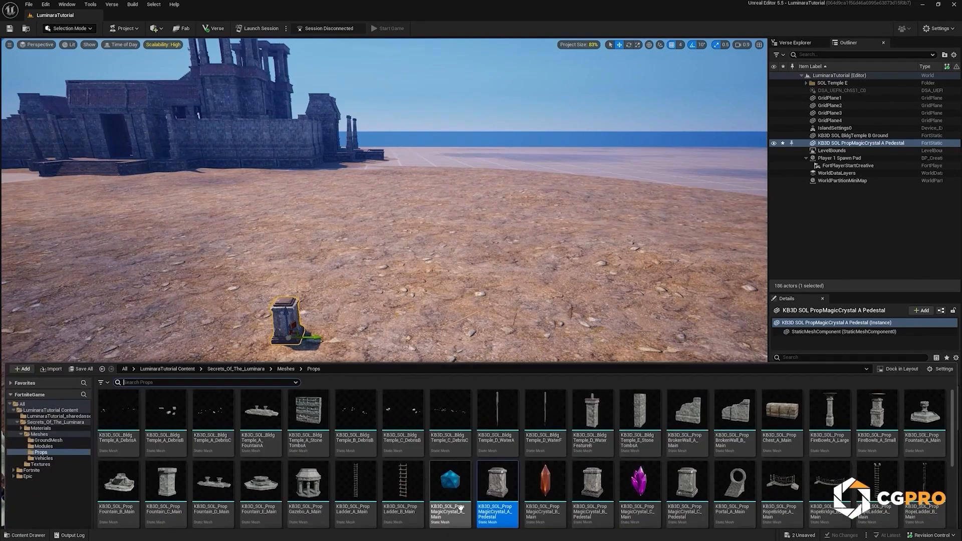
{"action": "left_click", "coordinate": [460, 469]}
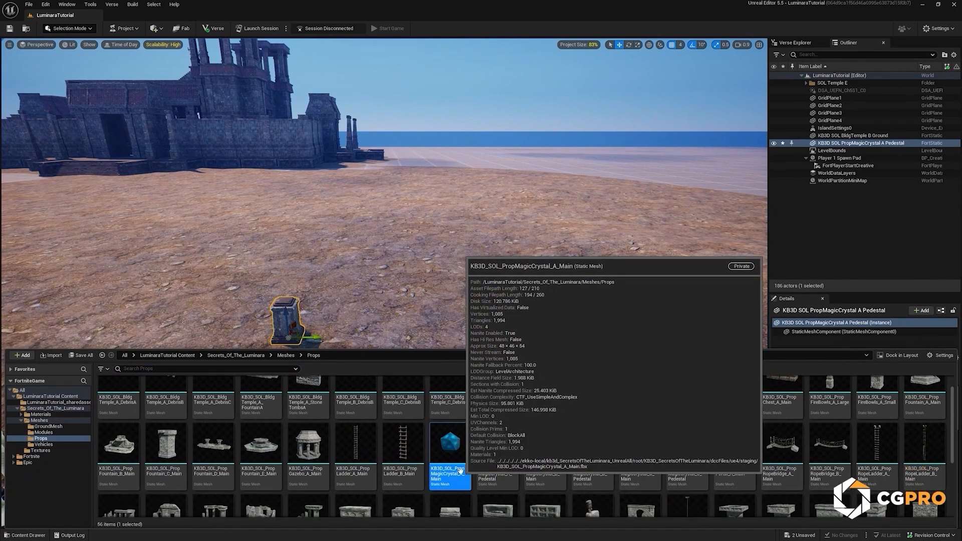
{"action": "left_click", "coordinate": [60, 397]}
{"action": "right_click", "coordinate": [532, 402]}
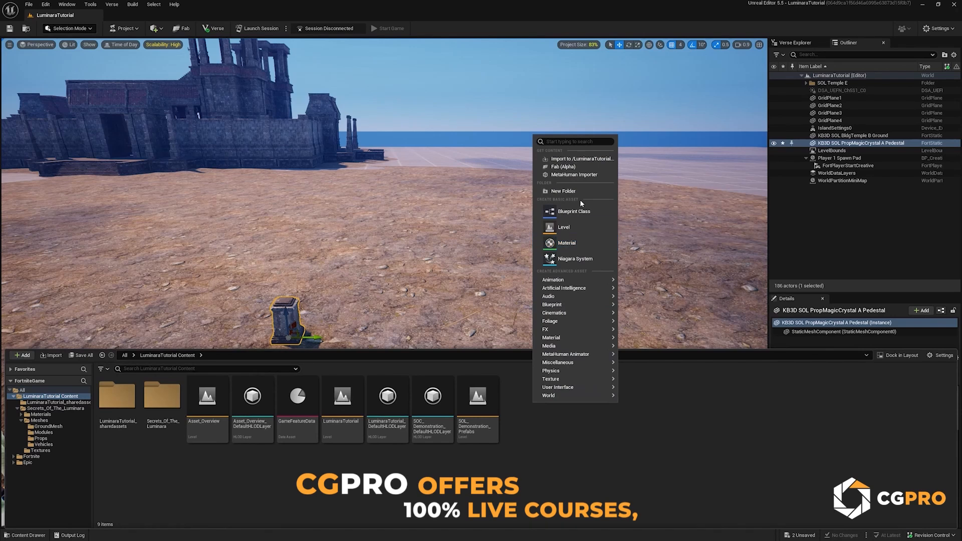
{"action": "left_click", "coordinate": [563, 191]}
{"action": "type", "text": "GameP("}
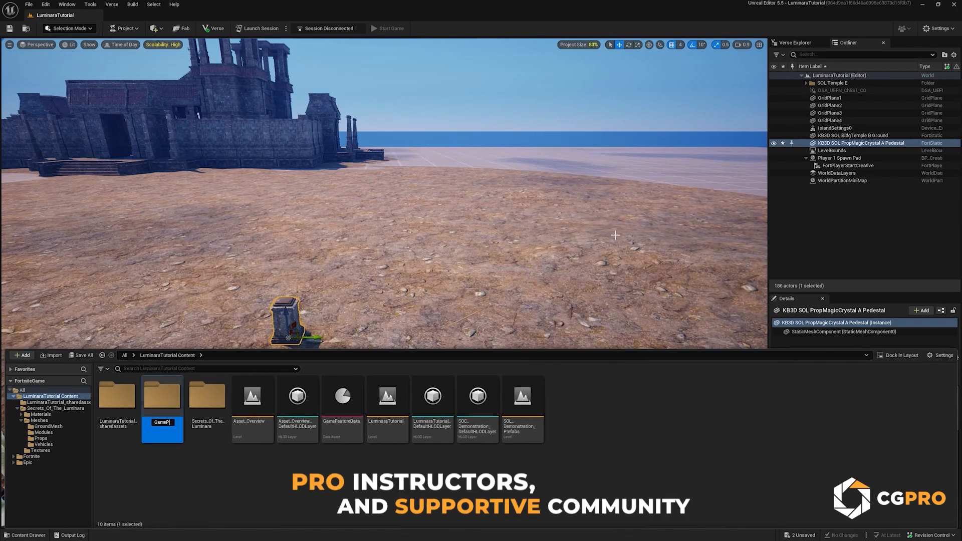
{"action": "type", "text": "rops"}
{"action": "key", "text": "Return"}
{"action": "key", "text": "Return"}
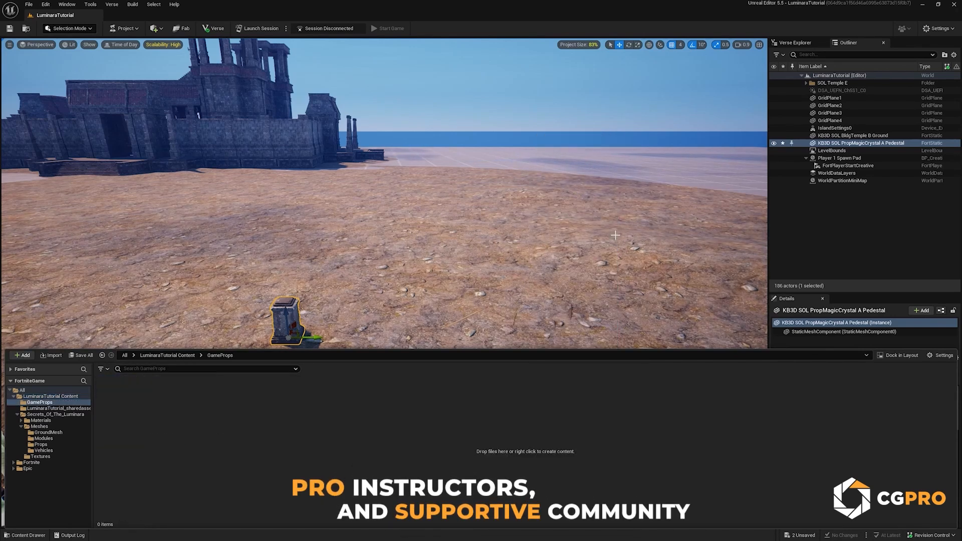
Step: Create a Blueprint class in GameProps with Building Prop as its parent and name it B_CrystalProp
{"action": "right_click", "coordinate": [206, 402]}
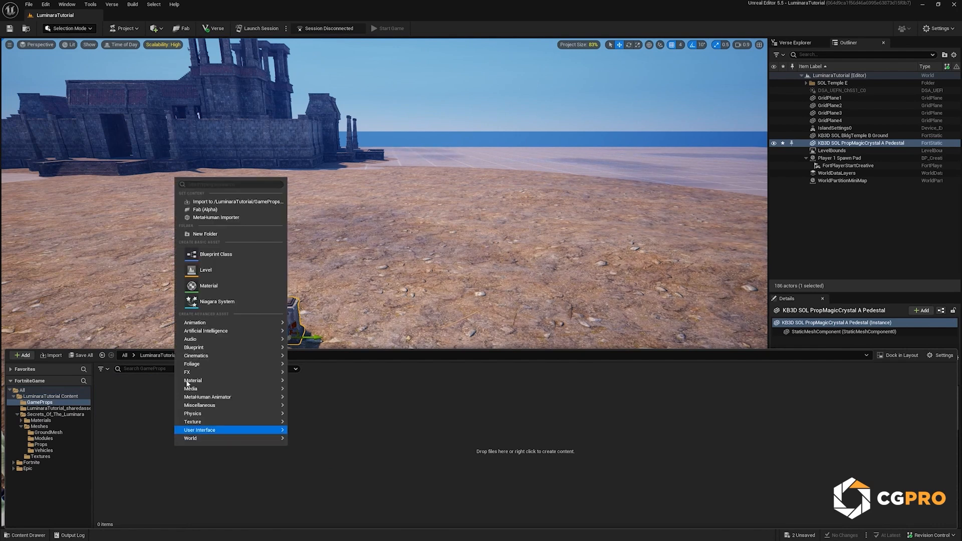
{"action": "left_click", "coordinate": [217, 254]}
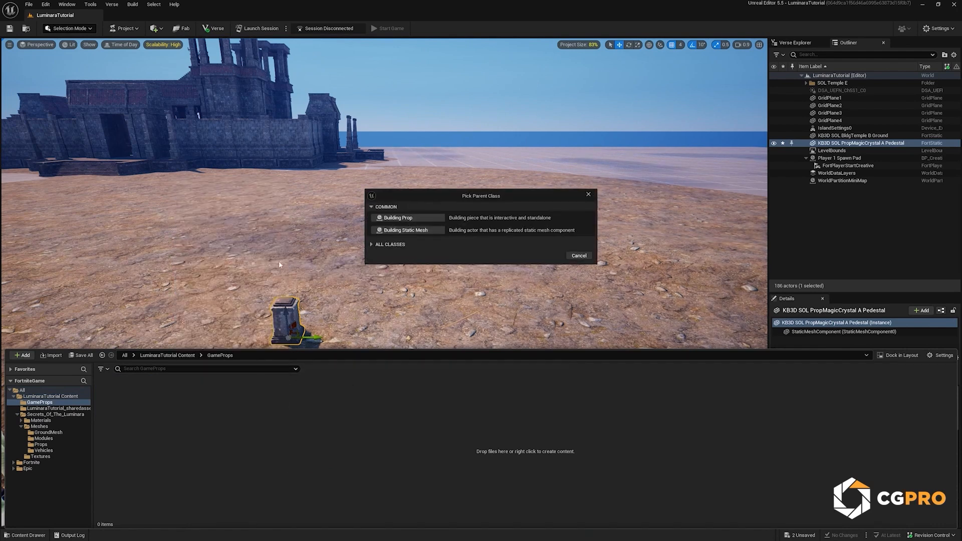
{"action": "left_click", "coordinate": [412, 218]}
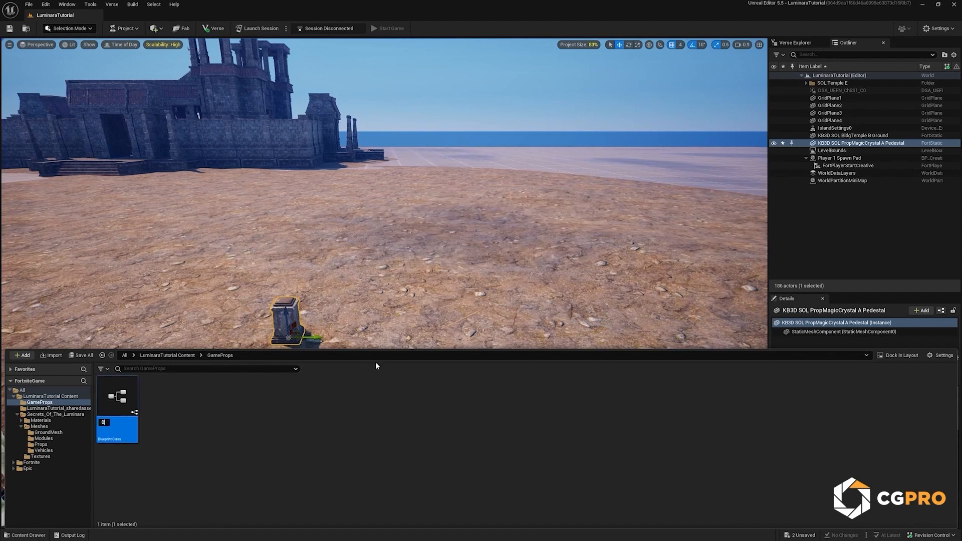
{"action": "type", "text": "CrystalProp"}
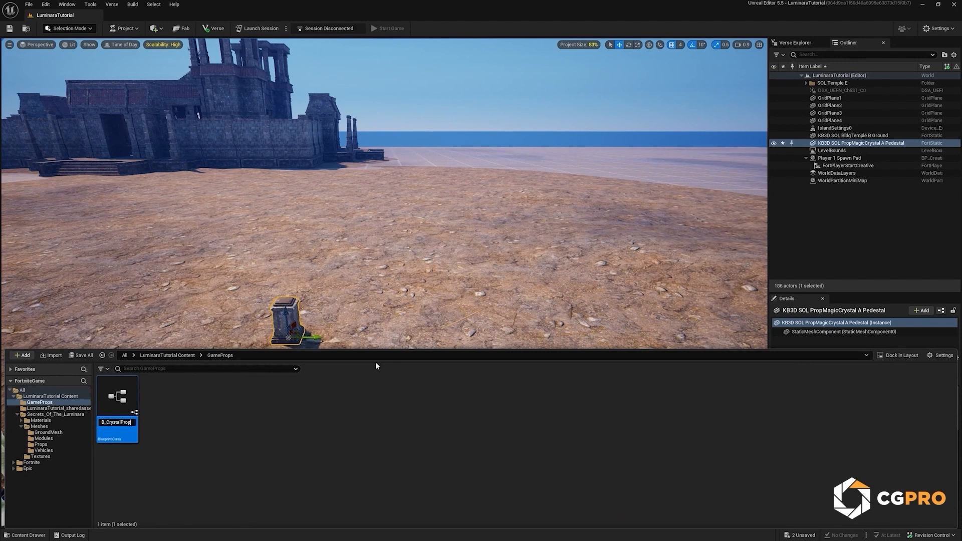
{"action": "key", "text": "Return"}
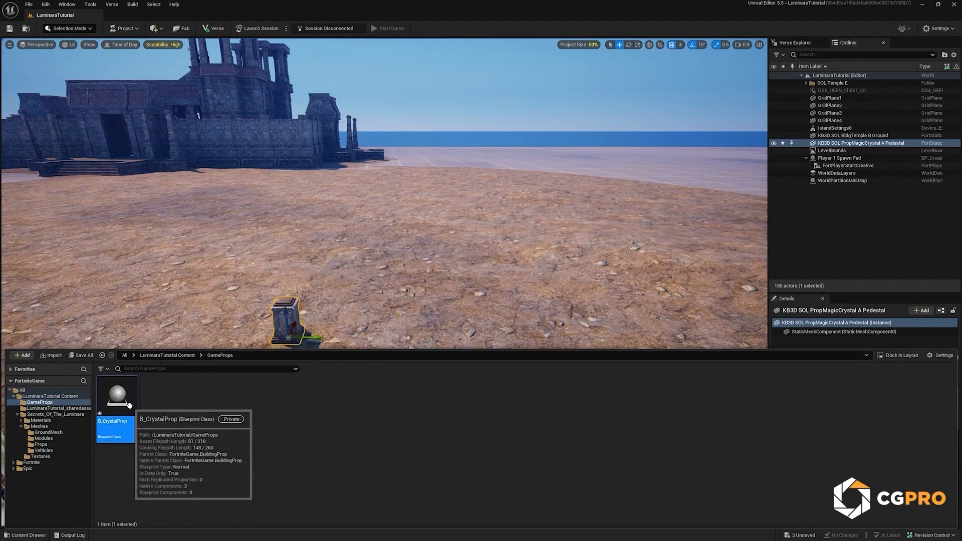
Step: Assign KB3D_SOL_PropMagicCrystal_A_Main as the mesh of B_CrystalProp's Static Mesh Component, and save and close the blueprint
{"action": "double_click", "coordinate": [126, 401]}
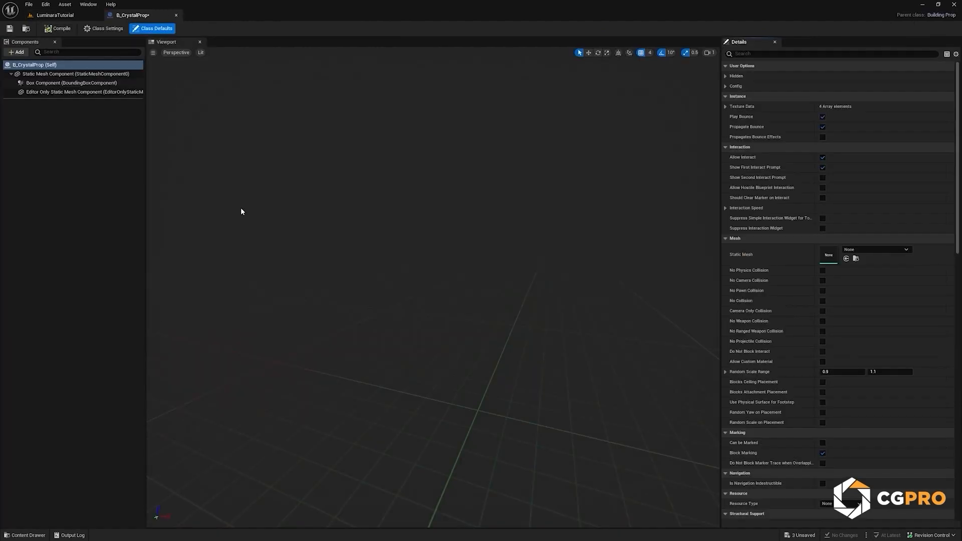
{"action": "left_click", "coordinate": [71, 74]}
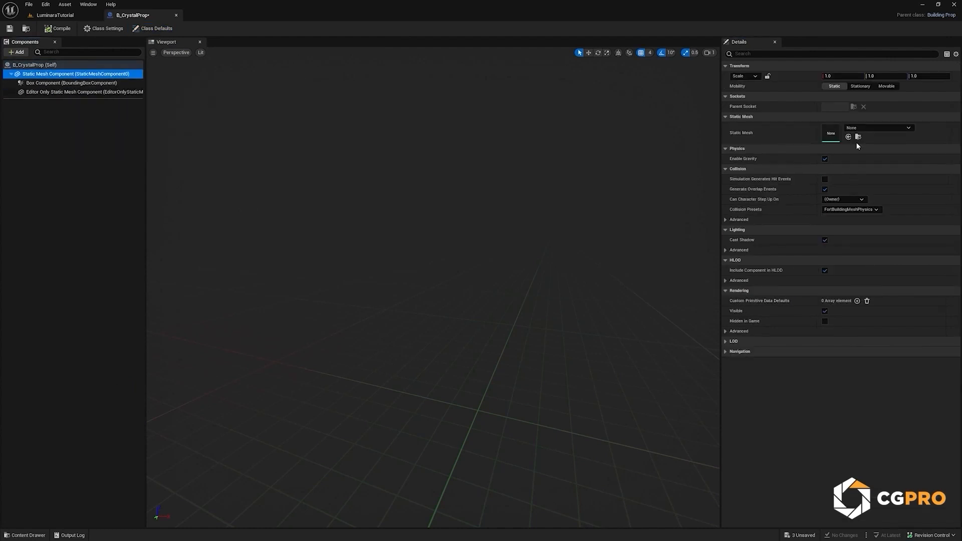
{"action": "left_click", "coordinate": [74, 14]}
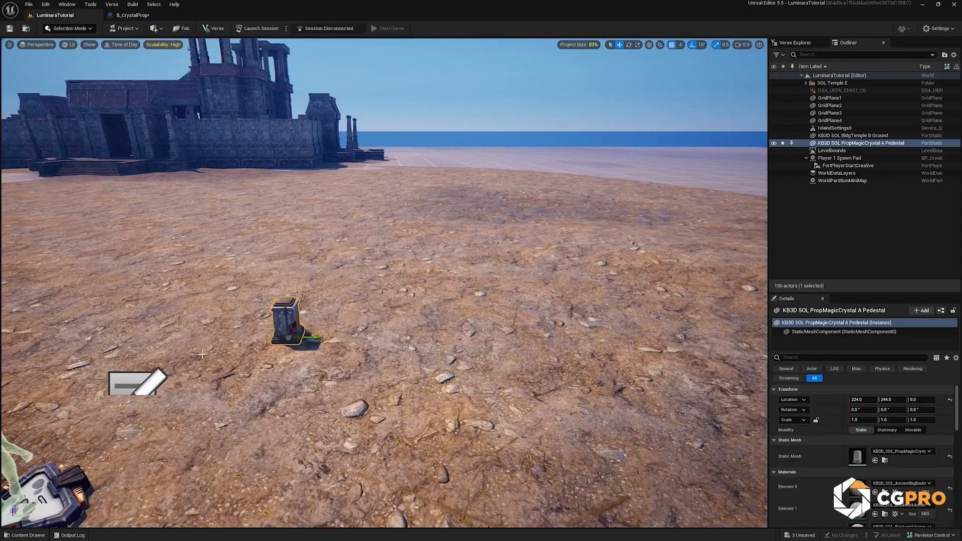
{"action": "key", "text": "ctrl+space"}
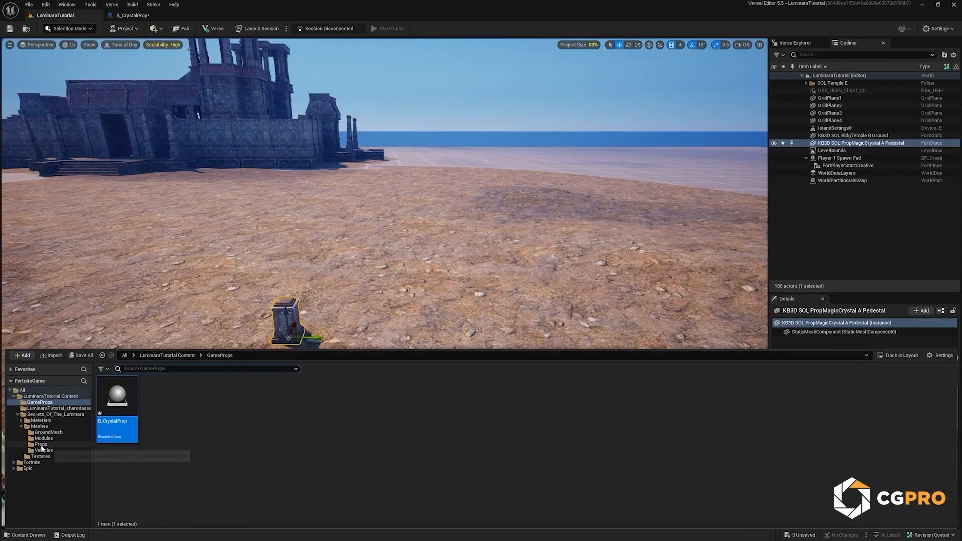
{"action": "left_click", "coordinate": [41, 445]}
{"action": "left_click", "coordinate": [449, 468]}
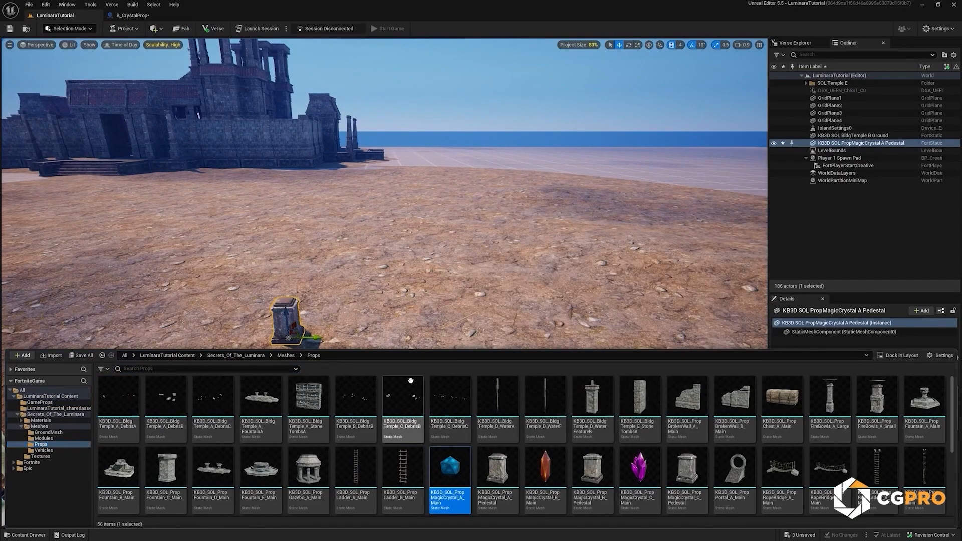
{"action": "left_click", "coordinate": [131, 15]}
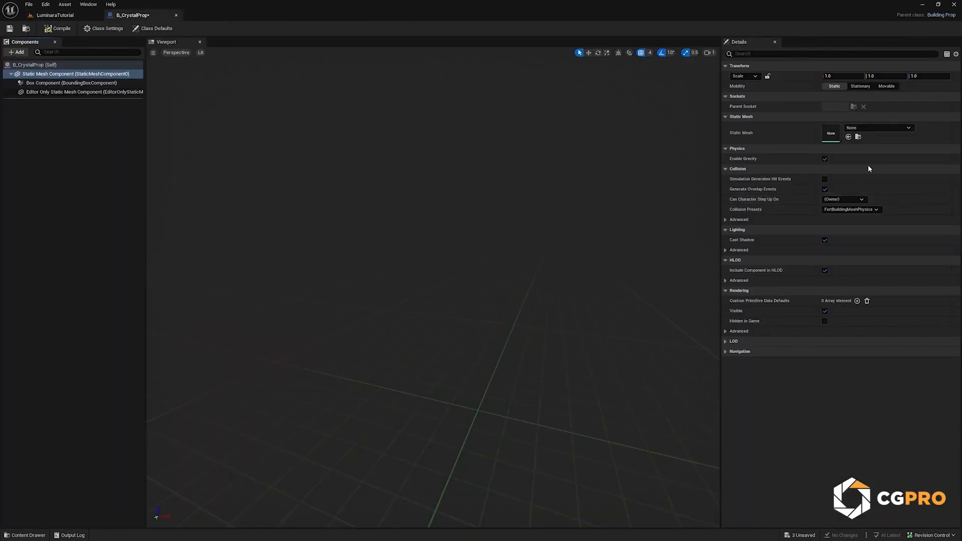
{"action": "left_click", "coordinate": [848, 137]}
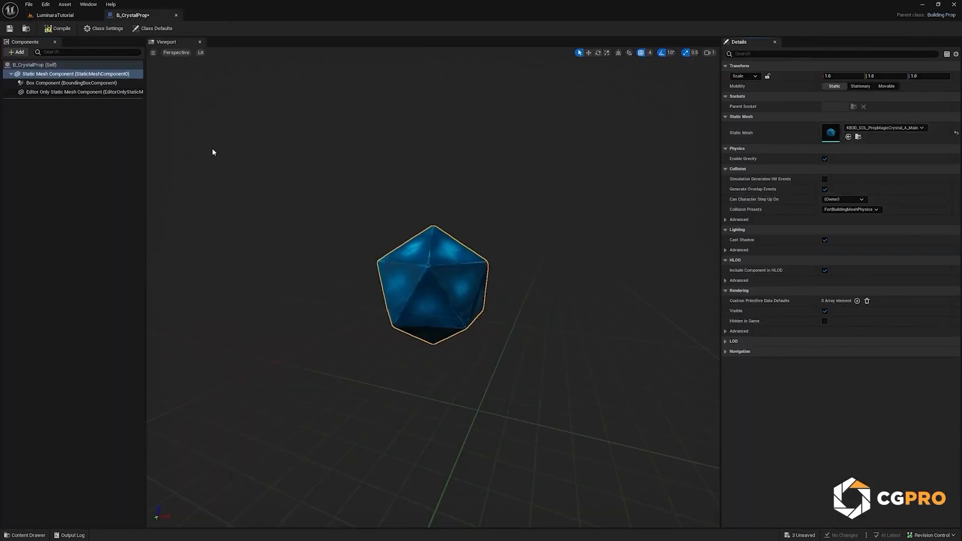
{"action": "left_click", "coordinate": [9, 29]}
{"action": "middle_click", "coordinate": [125, 20]}
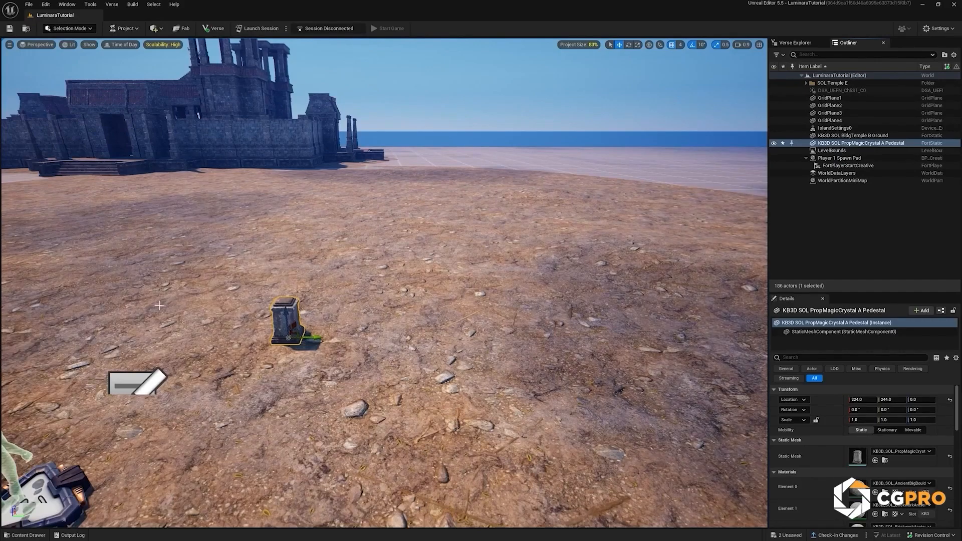
Step: Dock the content browser in the layout and place B_CrystalProp beside the pedestal at about X 168, Y 468, Z 148
{"action": "key", "text": "ctrl+space"}
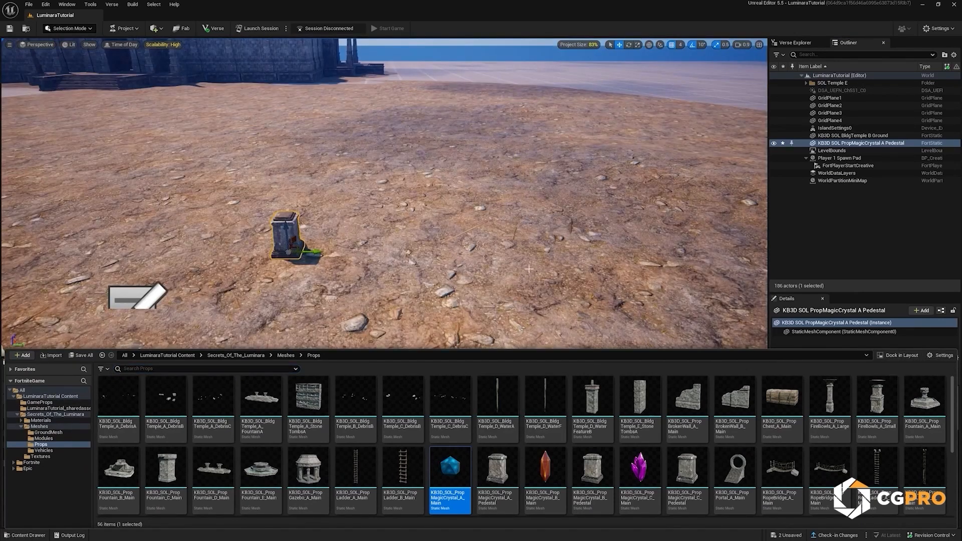
{"action": "left_click", "coordinate": [897, 355]}
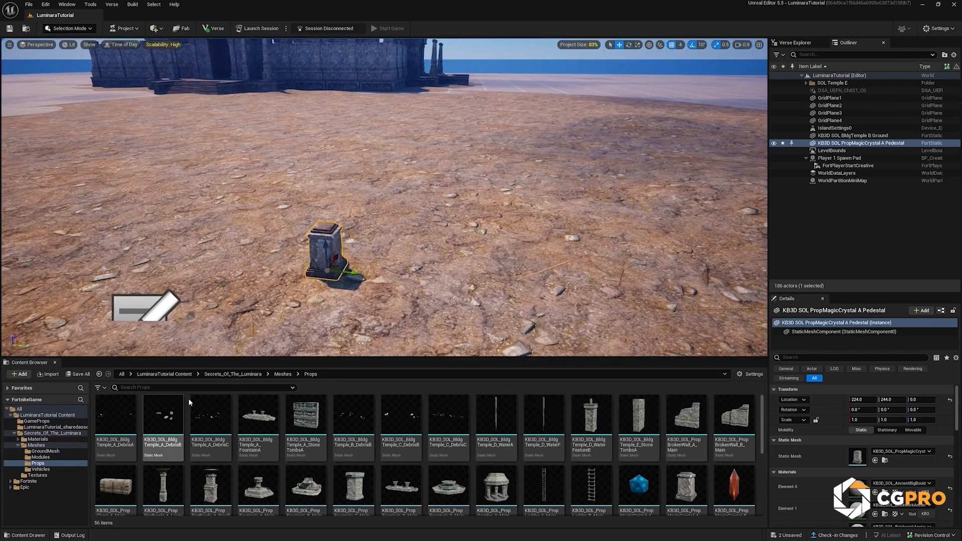
{"action": "left_click", "coordinate": [37, 421]}
{"action": "left_click_drag", "start_coordinate": [117, 419], "coordinate": [384, 321]}
{"action": "left_click_drag", "start_coordinate": [429, 297], "coordinate": [430, 297]}
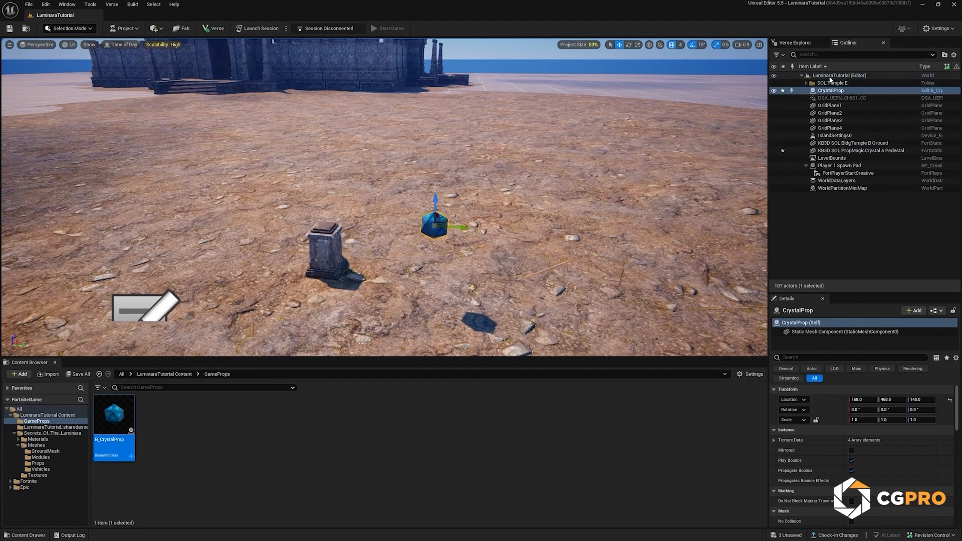
Step: Create a folder named Crystals in the Outliner
{"action": "right_click", "coordinate": [823, 209]}
{"action": "left_click", "coordinate": [854, 226]}
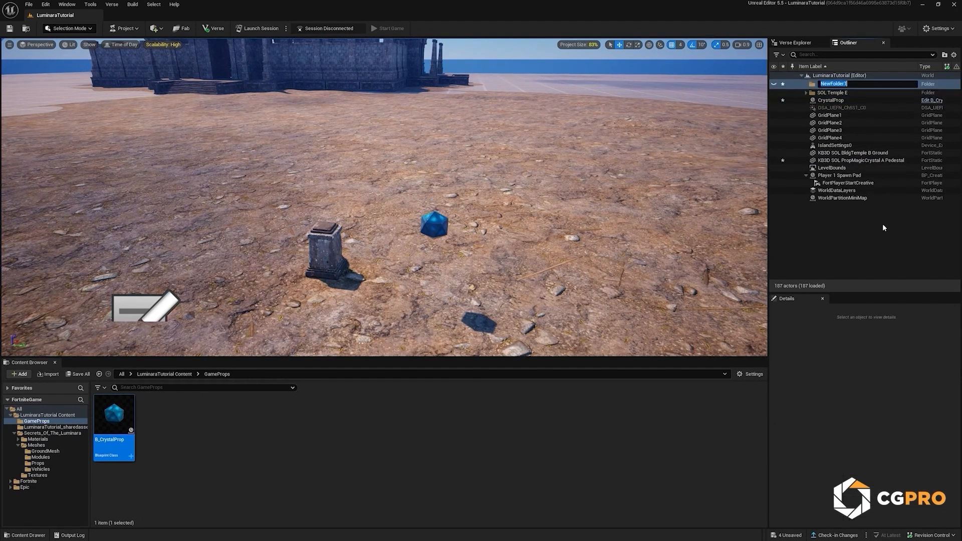
{"action": "type", "text": "Crys"}
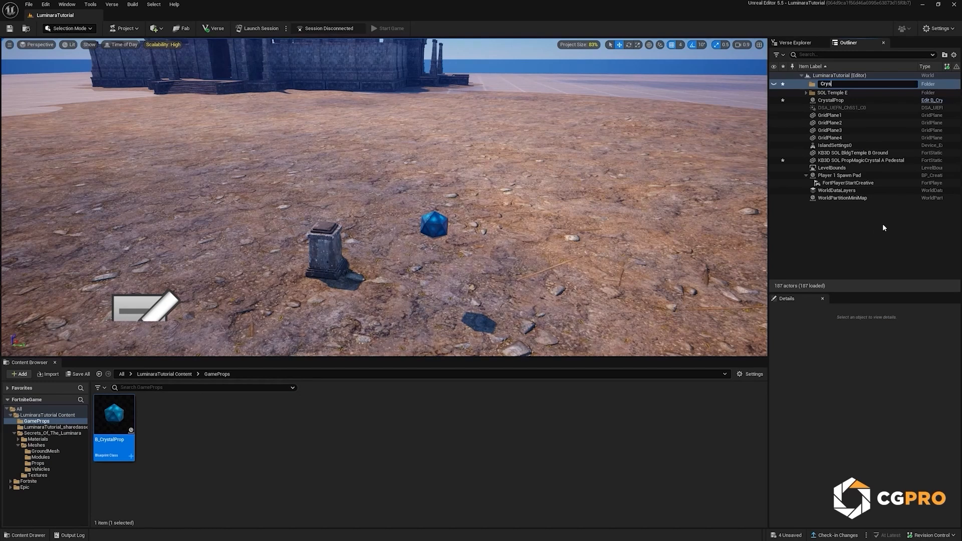
{"action": "type", "text": "tals"}
{"action": "key", "text": "Return"}
Step: Move the KB3D SOL PropMagicCrystal A Pedestal and CrystalProp actors into the Crystals folder
{"action": "left_click", "coordinate": [845, 160]}
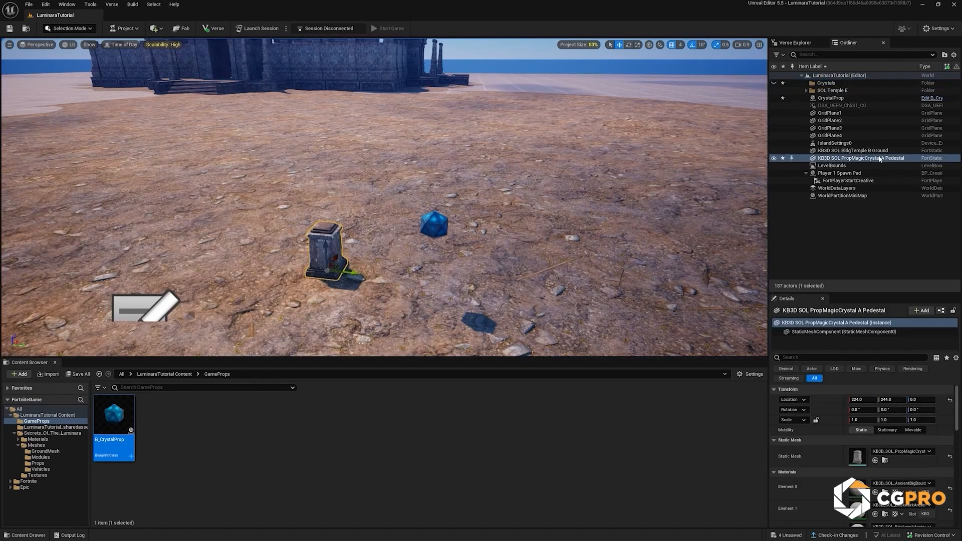
{"action": "left_click_drag", "start_coordinate": [845, 160], "coordinate": [836, 138]}
{"action": "left_click_drag", "start_coordinate": [825, 85], "coordinate": [825, 86]}
{"action": "left_click", "coordinate": [830, 106]}
Step: Make Crystals the current Outliner folder and attach CrystalProp to the KB3D SOL PropMagicCrystal A Pedestal actor
{"action": "right_click", "coordinate": [825, 86]}
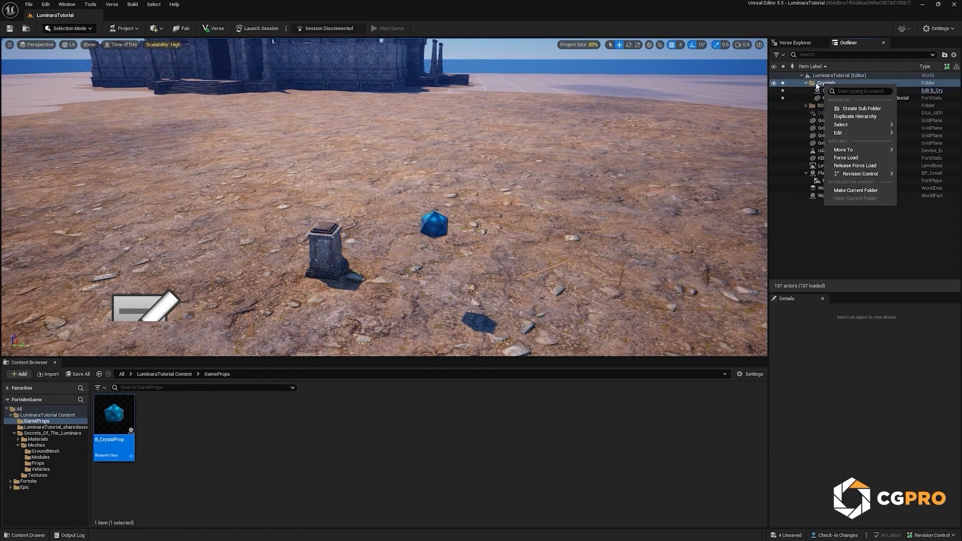
{"action": "left_click", "coordinate": [848, 190]}
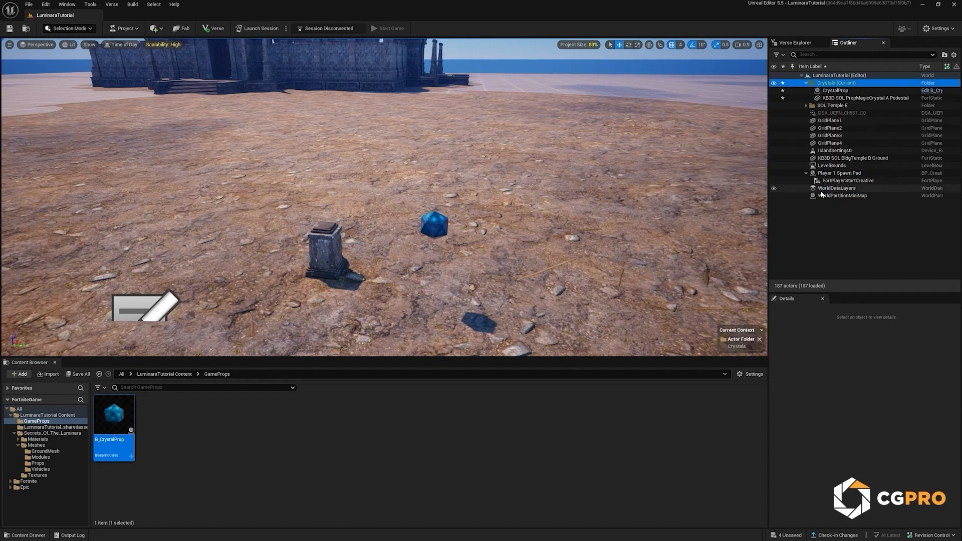
{"action": "key", "text": "d"}
{"action": "right_click_drag", "start_coordinate": [343, 203], "coordinate": [360, 239]}
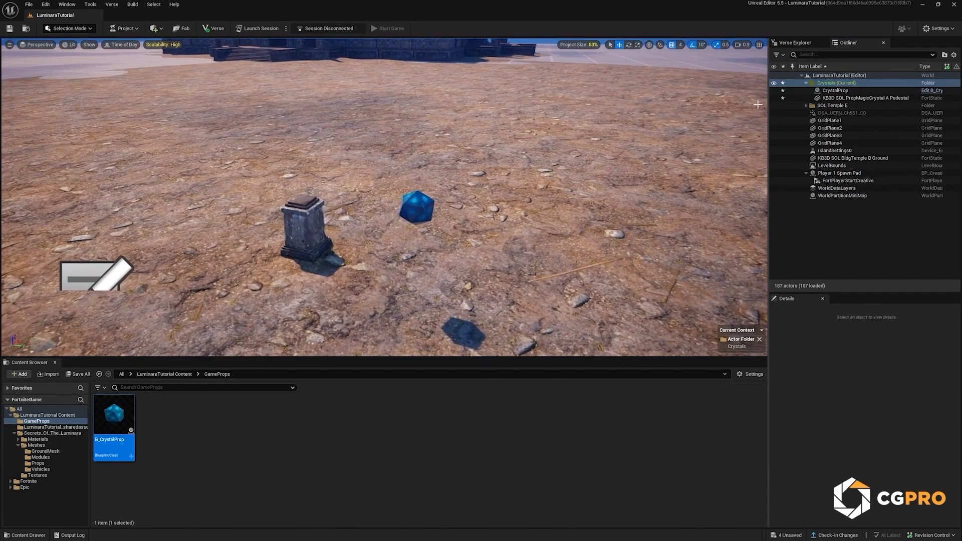
{"action": "left_click", "coordinate": [835, 91]}
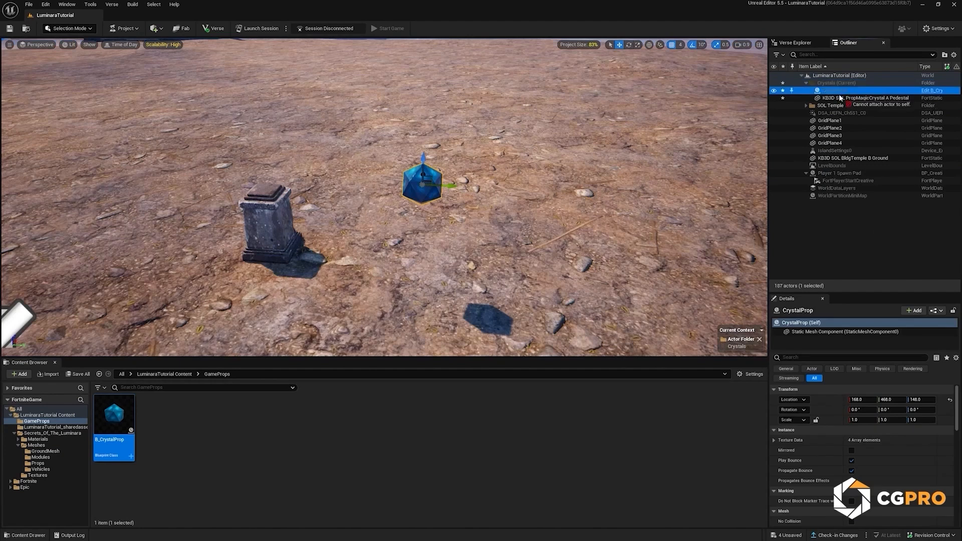
{"action": "left_click_drag", "start_coordinate": [839, 99], "coordinate": [838, 97]}
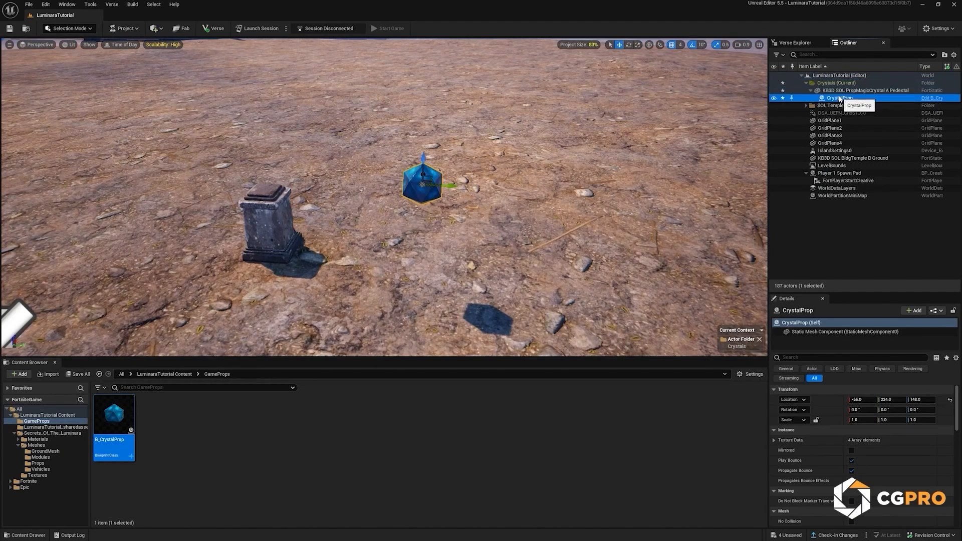
Step: Reset CrystalProp's location relative to the pedestal and raise it to Z 124 so it sits on top
{"action": "left_click", "coordinate": [832, 93]}
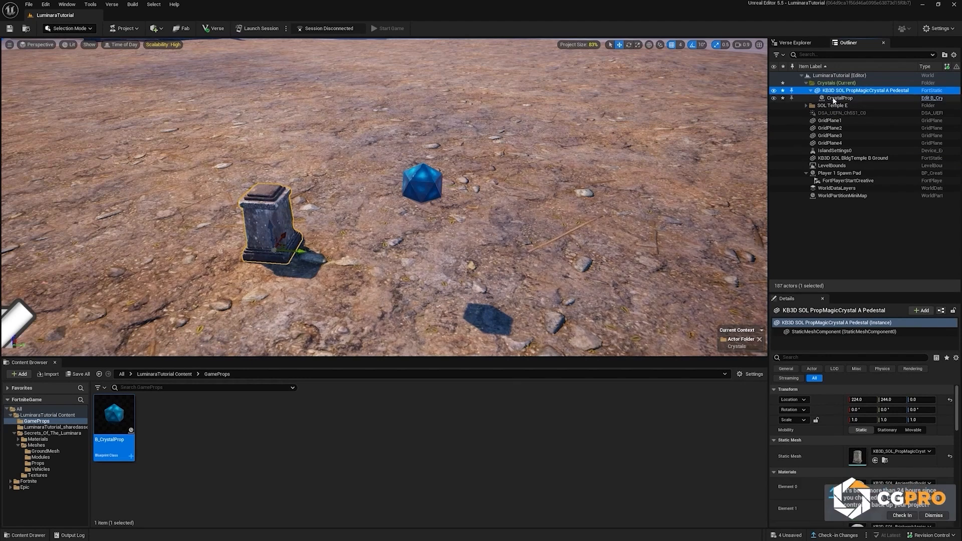
{"action": "left_click", "coordinate": [833, 99]}
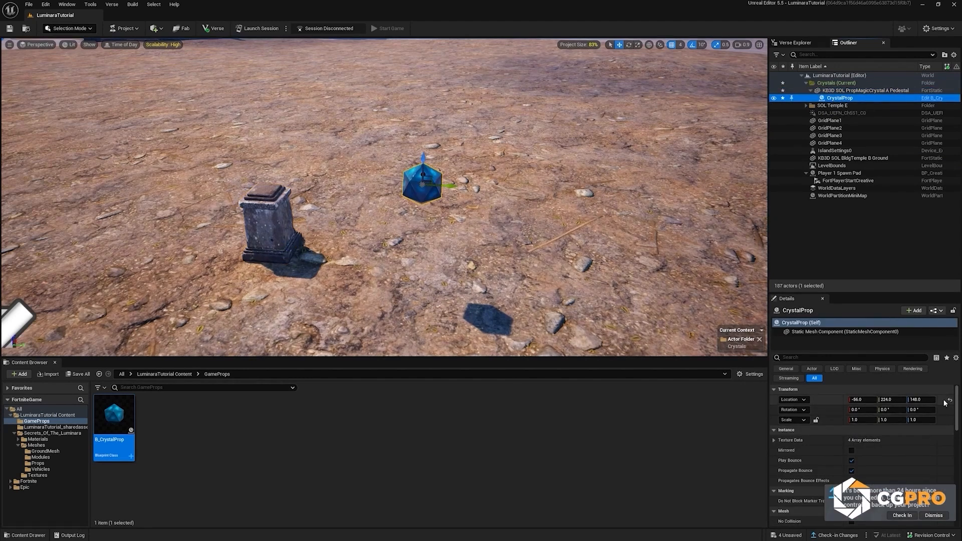
{"action": "left_click", "coordinate": [949, 401]}
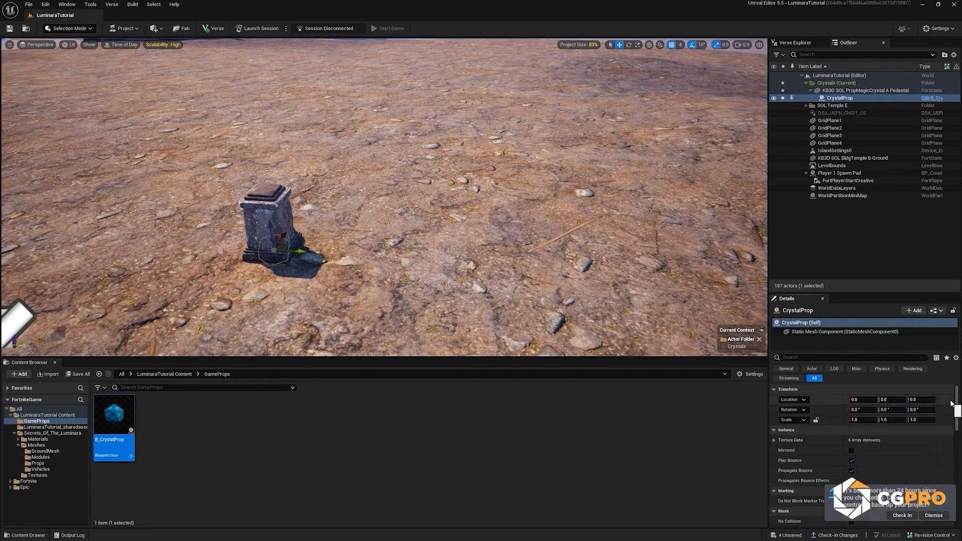
{"action": "key", "text": "f"}
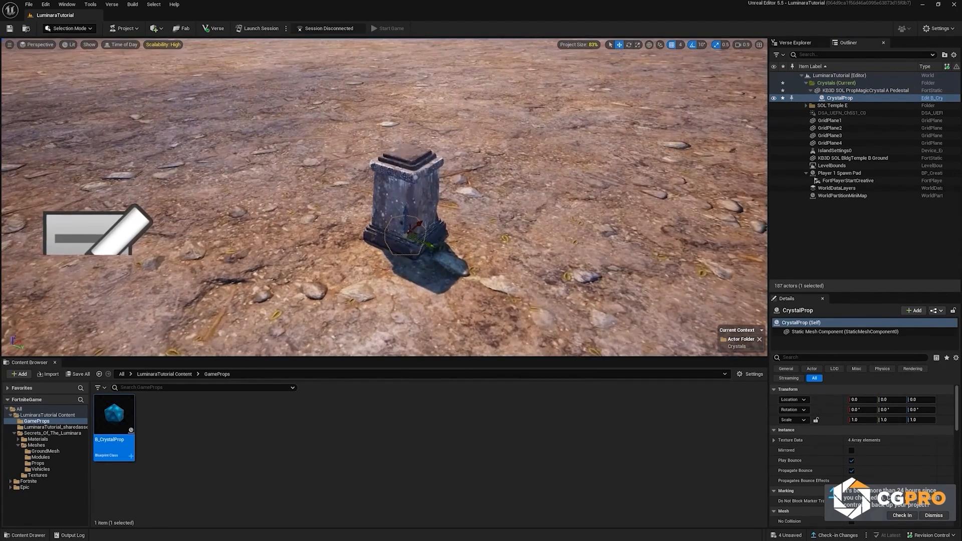
{"action": "left_click_drag", "start_coordinate": [406, 214], "coordinate": [406, 100]}
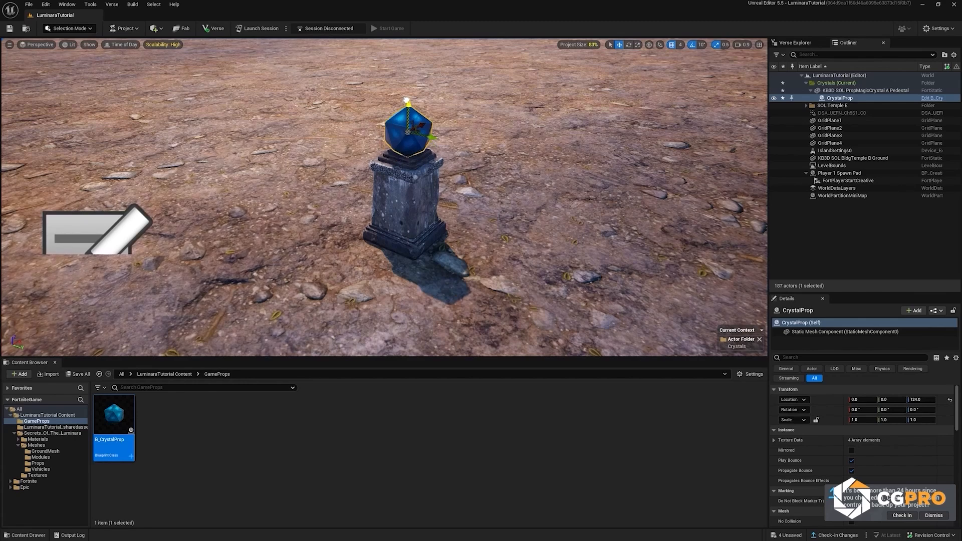
Step: Place a copy of CrystalProp away from the pedestal, unattached, at about X 408, Y 1176, Z 124
{"action": "right_click_drag", "start_coordinate": [408, 108], "coordinate": [541, 87]}
{"action": "key", "text": "s"}
{"action": "right_click_drag", "start_coordinate": [280, 305], "coordinate": [195, 312]}
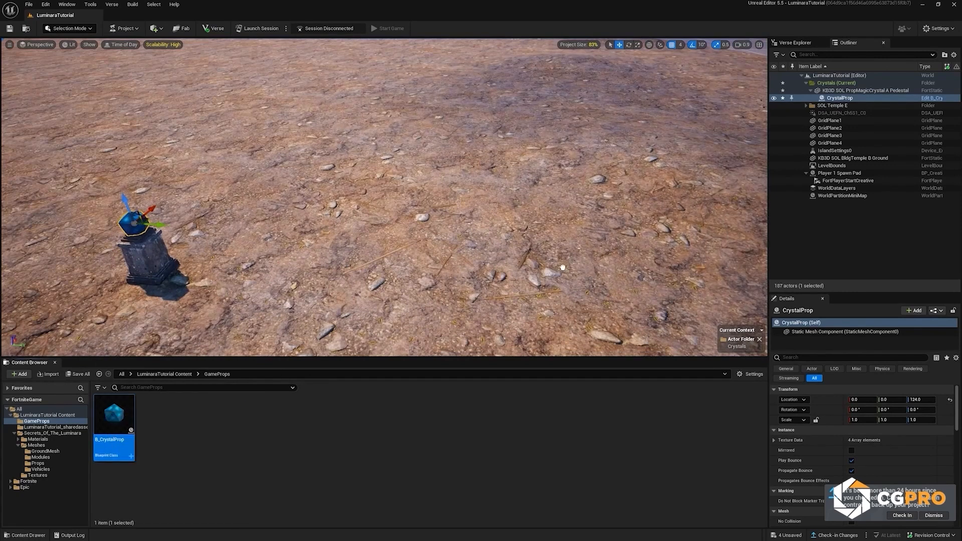
{"action": "left_click_drag", "start_coordinate": [584, 246], "coordinate": [584, 245]}
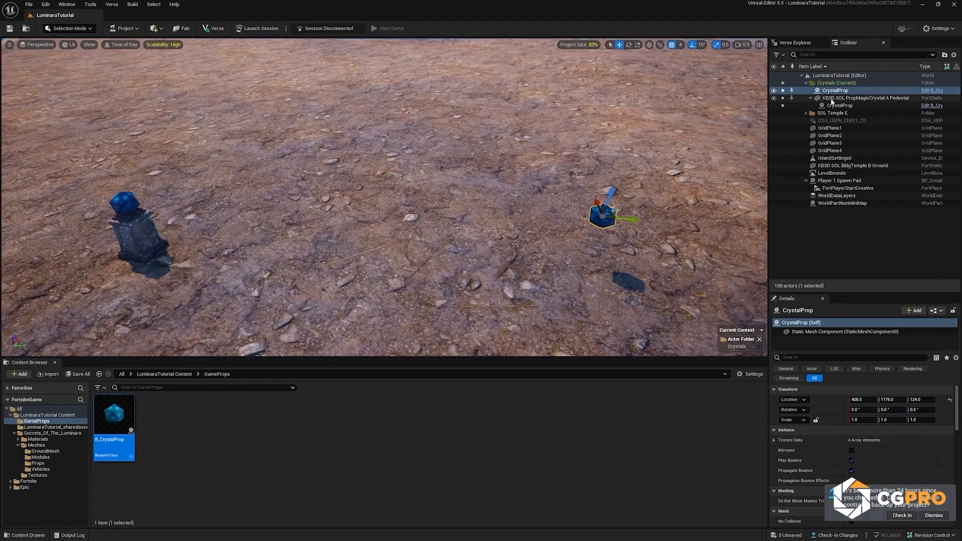
Step: Rename the free-standing crystal CrystalProp Pickup and the crystal attached to the pedestal CrystalProp Place
{"action": "key", "text": "F2"}
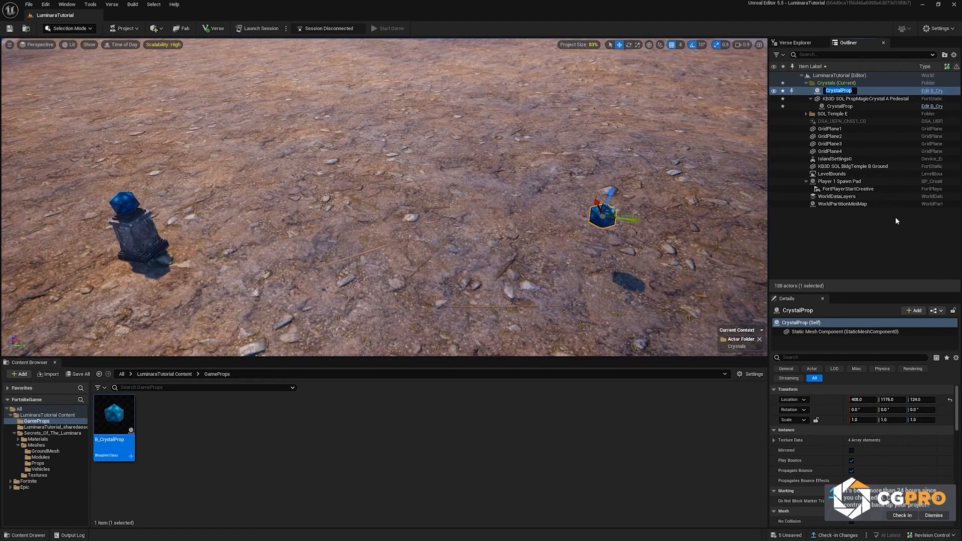
{"action": "key", "text": "Right"}
{"action": "type", "text": "P"}
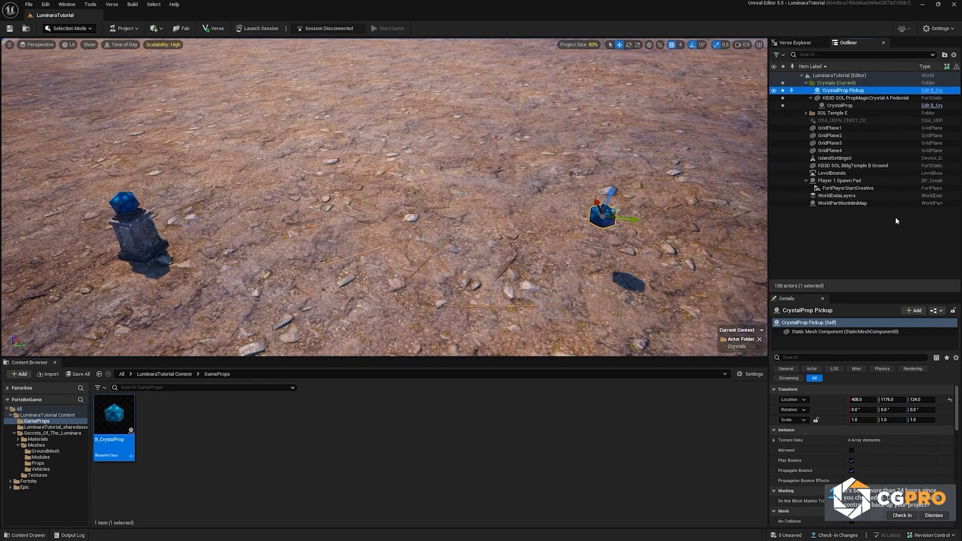
{"action": "left_click", "coordinate": [849, 107]}
{"action": "left_click", "coordinate": [869, 107]}
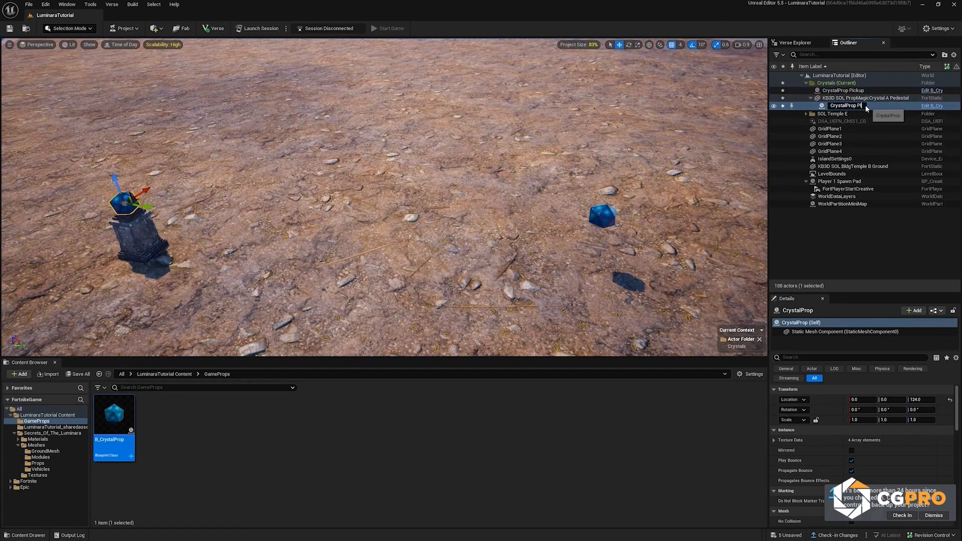
{"action": "type", "text": "Place"}
{"action": "key", "text": "Return"}
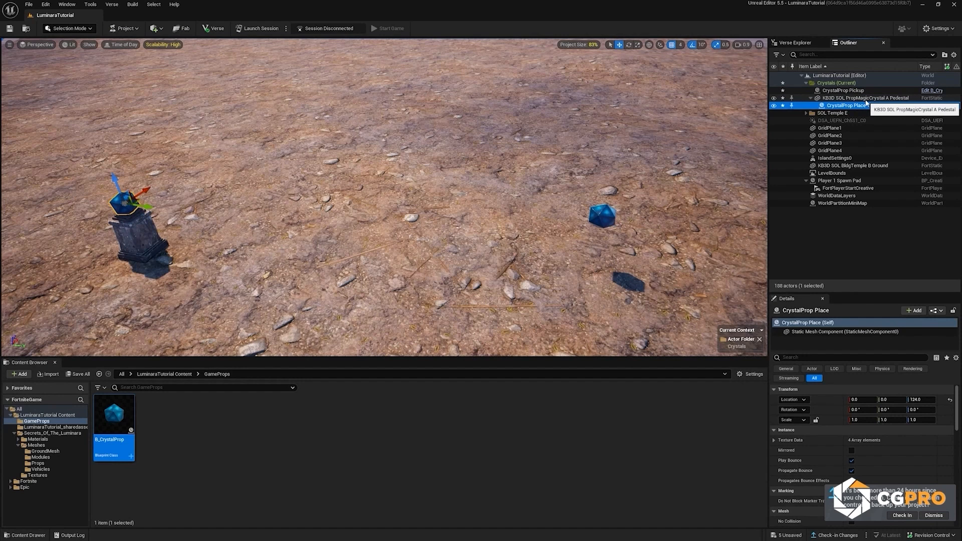
Step: Rename the KB3D SOL PropMagicCrystal A Pedestal actor as CrystalPedestal
{"action": "left_click", "coordinate": [866, 99]}
{"action": "key", "text": "F2"}
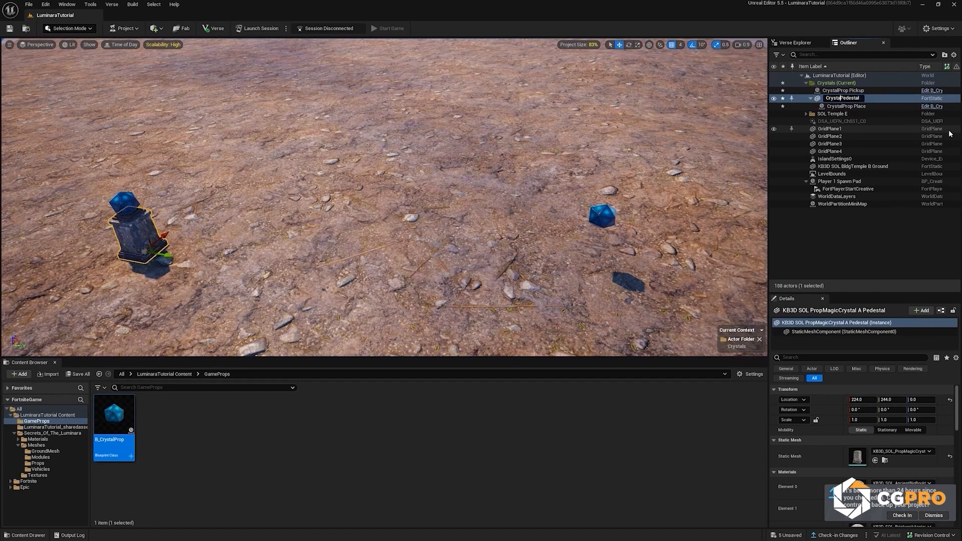
{"action": "type", "text": "Crystal"}
{"action": "key", "text": "Return"}
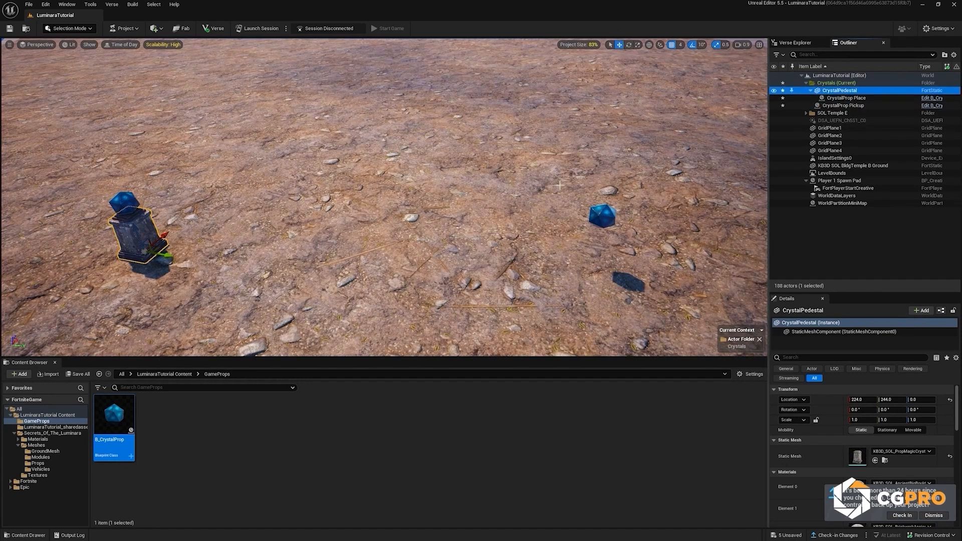
Step: Place a Button device from Fortnite's Devices/Logic folder near CrystalProp Pickup, at about X 408, Y 1160, Z 8
{"action": "mouse_move", "coordinate": [480, 195]}
{"action": "right_mouse_down"}
{"action": "mouse_move", "coordinate": [458, 193]}
{"action": "mouse_move", "coordinate": [493, 190]}
{"action": "right_mouse_up"}
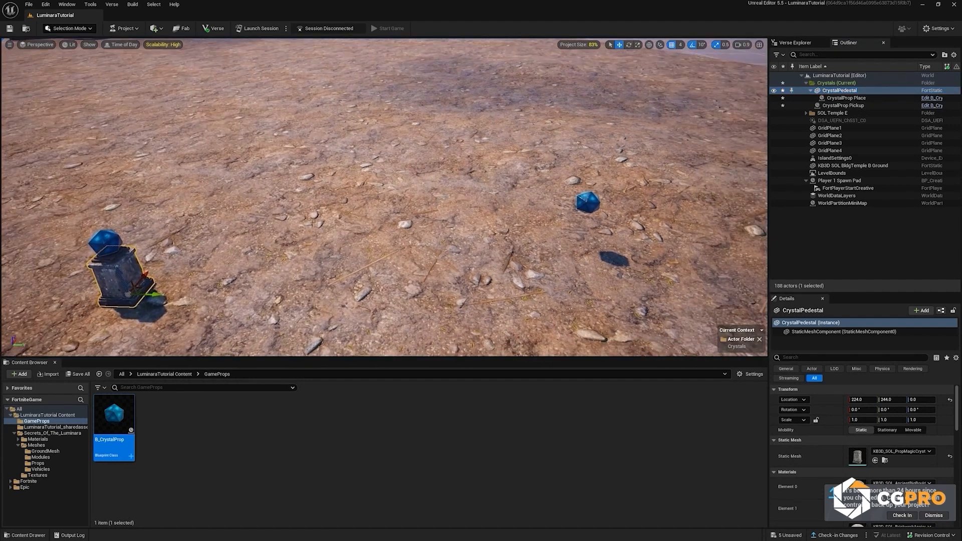
{"action": "left_click", "coordinate": [589, 201]}
{"action": "right_click_drag", "start_coordinate": [594, 202], "coordinate": [623, 200]}
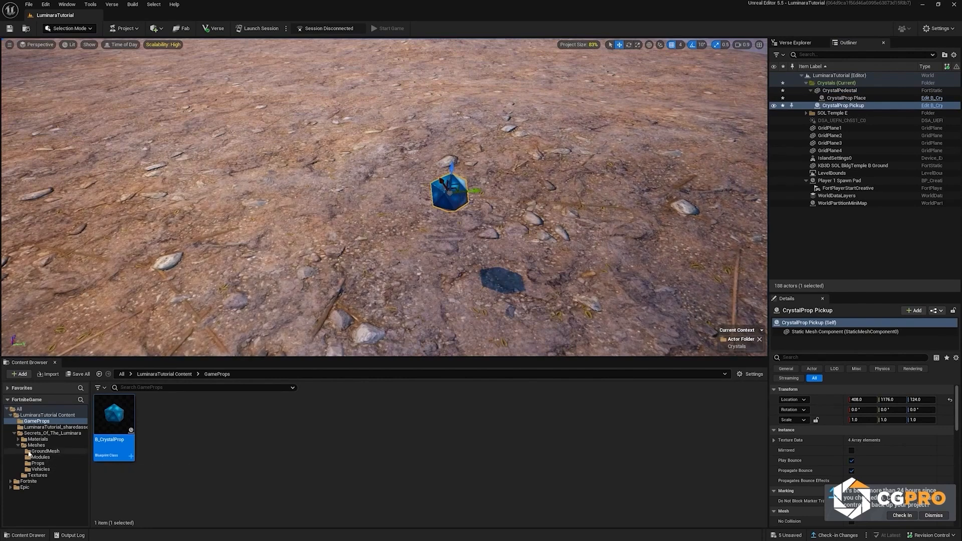
{"action": "left_click", "coordinate": [14, 433]}
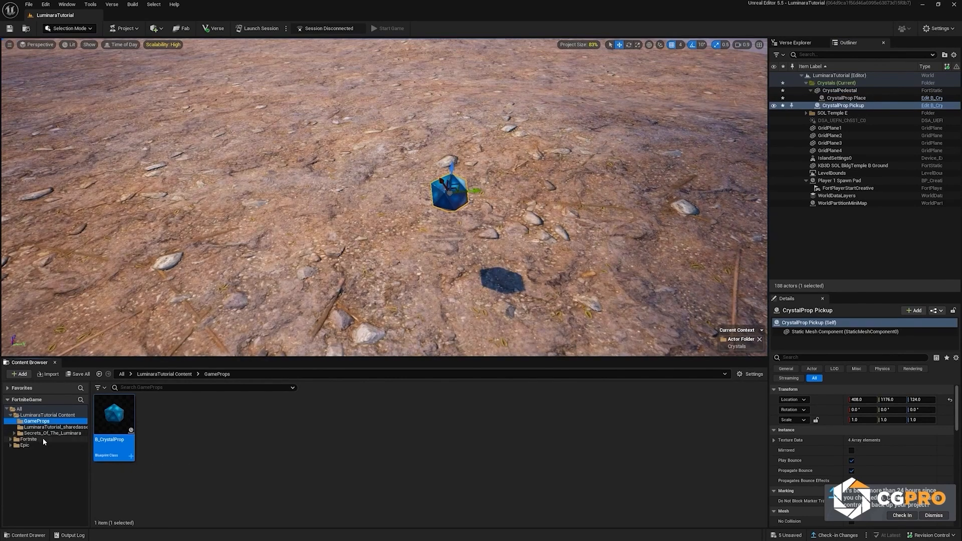
{"action": "left_click", "coordinate": [36, 440]}
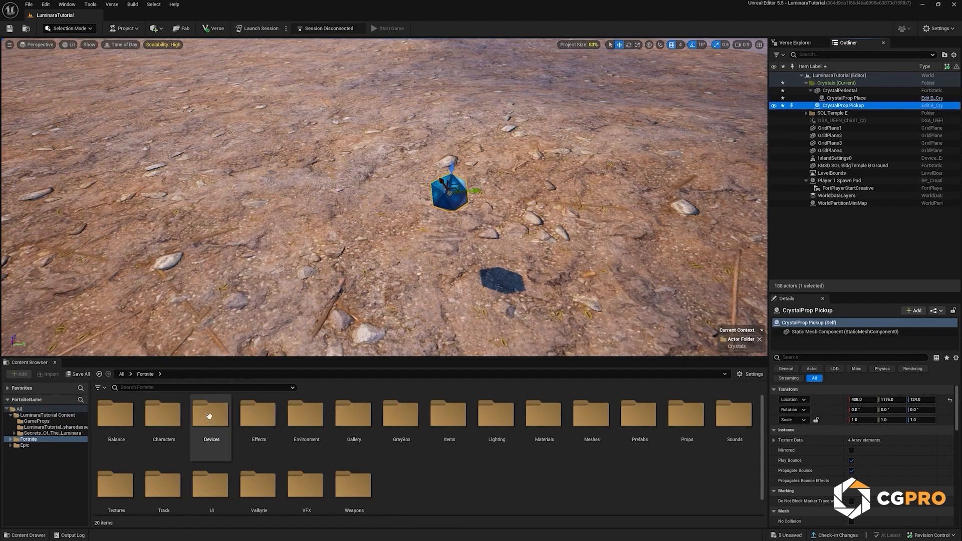
{"action": "double_click", "coordinate": [212, 414]}
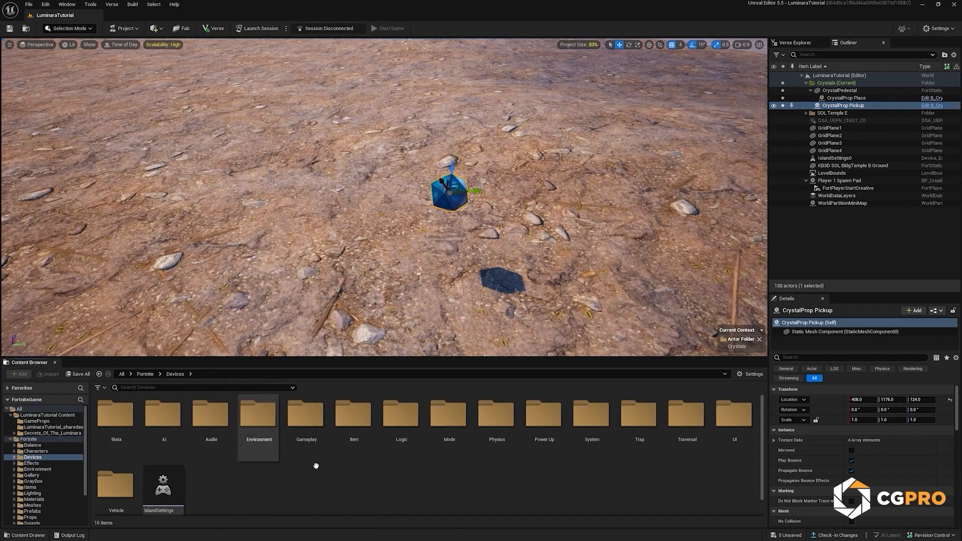
{"action": "double_click", "coordinate": [405, 420]}
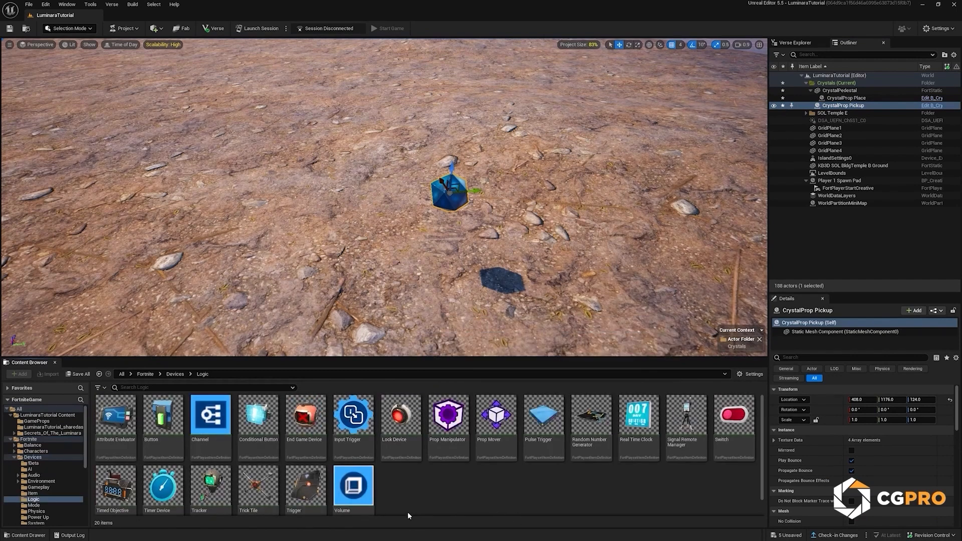
{"action": "left_click_drag", "start_coordinate": [163, 416], "coordinate": [436, 263]}
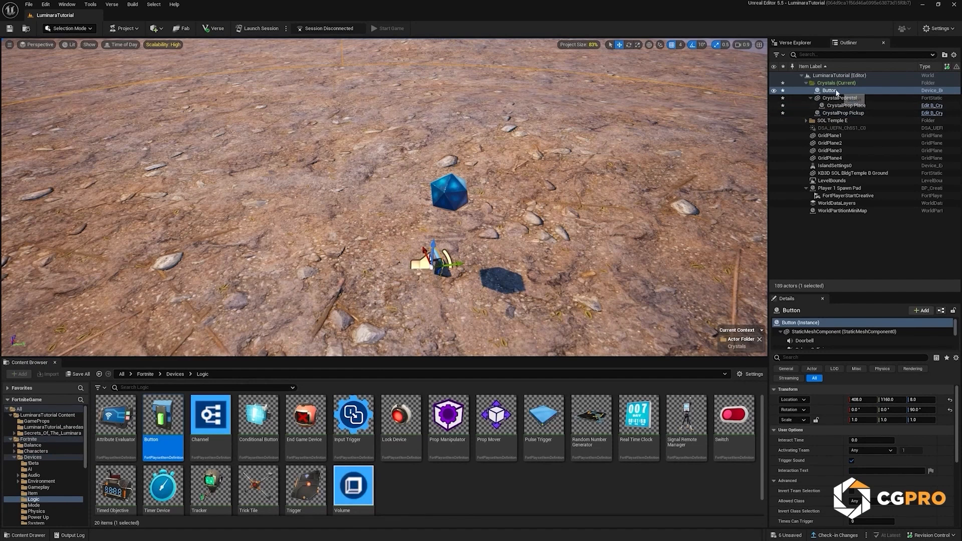
Step: Attach the Button to CrystalProp Pickup and reset its relative rotation and location
{"action": "left_click_drag", "start_coordinate": [834, 93], "coordinate": [835, 113]}
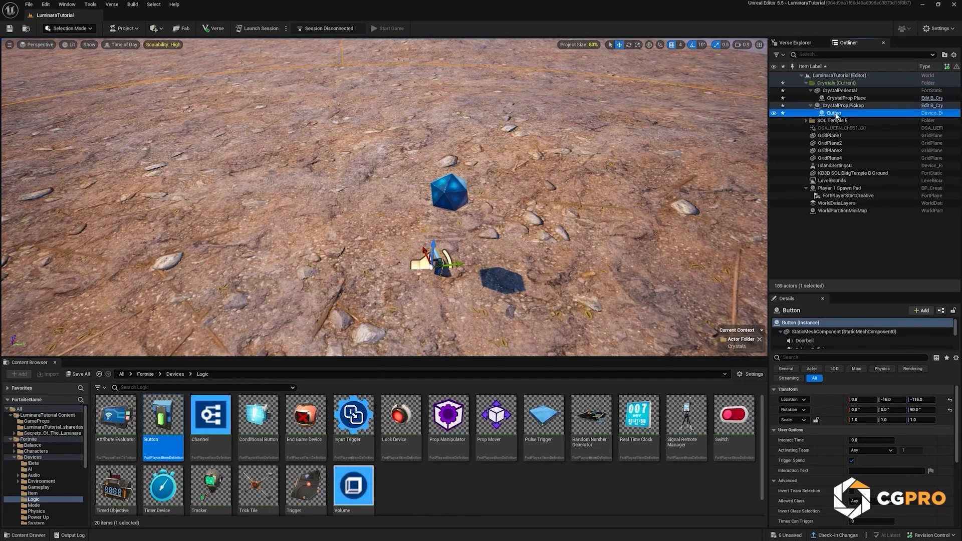
{"action": "left_click", "coordinate": [949, 409]}
{"action": "left_click", "coordinate": [950, 399]}
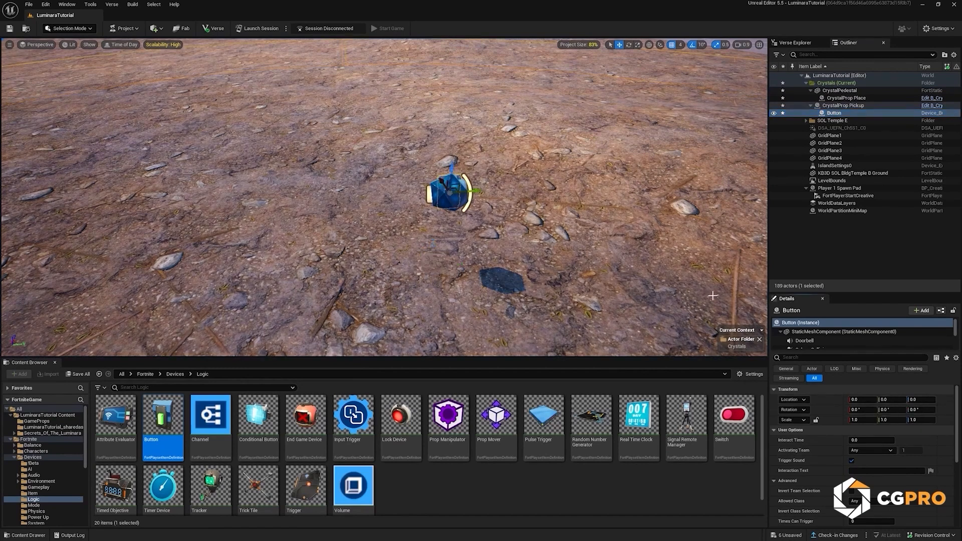
Step: Raise the Button above the pickup crystal to a relative Z of 40
{"action": "right_click_drag", "start_coordinate": [612, 142], "coordinate": [538, 132]}
{"action": "key", "text": "d"}
{"action": "key", "text": "w"}
{"action": "left_click_drag", "start_coordinate": [373, 202], "coordinate": [374, 144]}
{"action": "key", "text": "d"}
{"action": "right_click_drag", "start_coordinate": [374, 145], "coordinate": [165, 117]}
{"action": "right_click_drag", "start_coordinate": [429, 146], "coordinate": [430, 147]}
{"action": "key", "text": "d"}
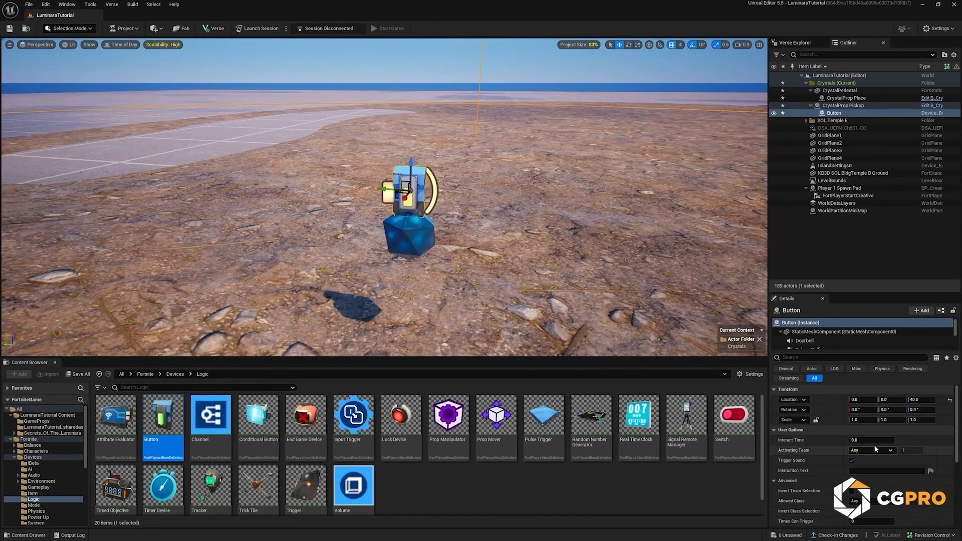
Step: Set the Button's Interaction Text to "Take Crystal"
{"action": "left_click", "coordinate": [881, 470]}
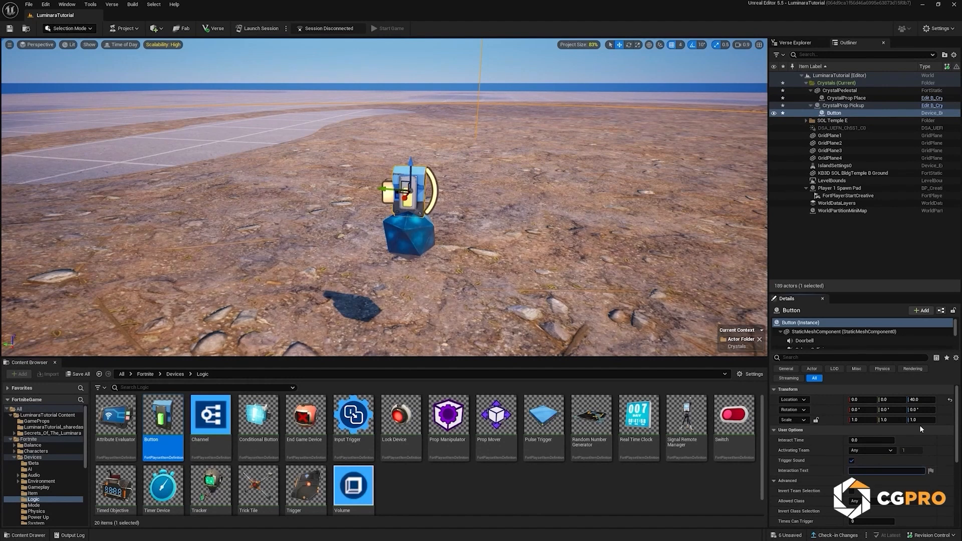
{"action": "type", "text": "Tak"}
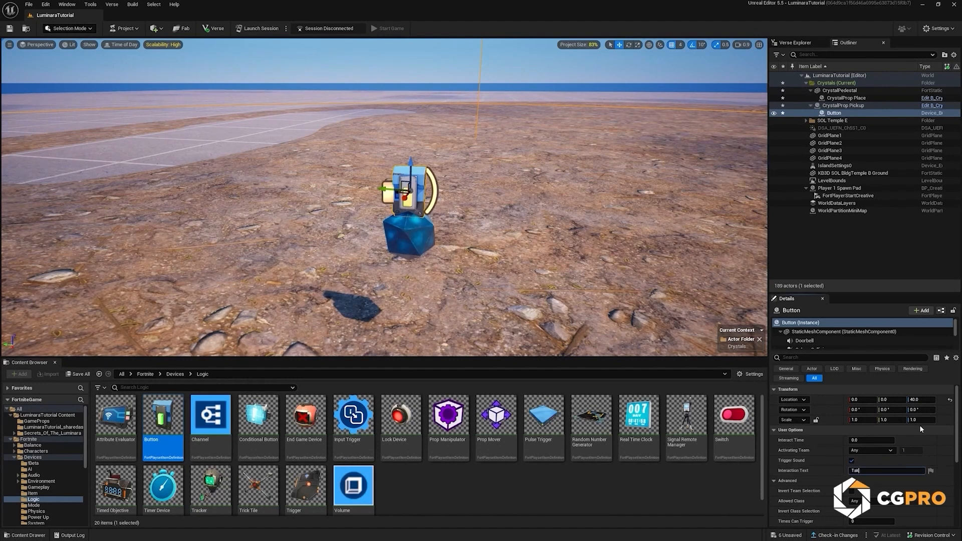
{"action": "type", "text": "e Crystal"}
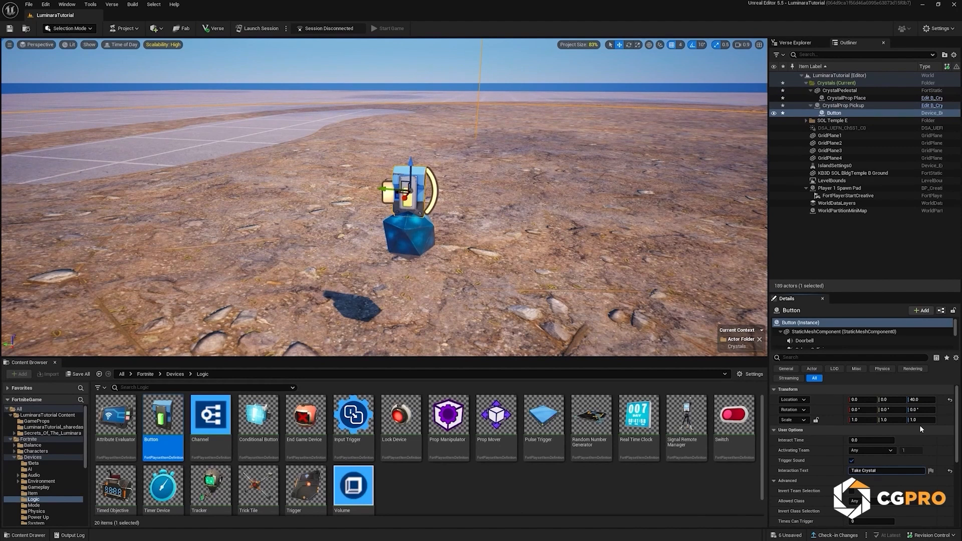
{"action": "key", "text": "Return"}
Step: Set the Button's Interaction Radius to 0.6
{"action": "scroll", "coordinate": [882, 474], "scroll_direction": "down", "scroll_amount": 3}
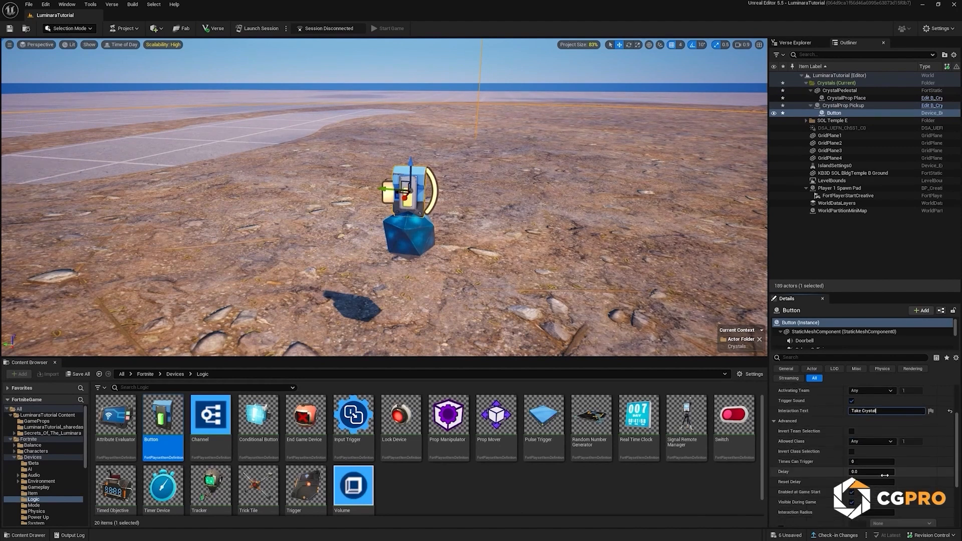
{"action": "scroll", "coordinate": [889, 480], "scroll_direction": "down", "scroll_amount": 3}
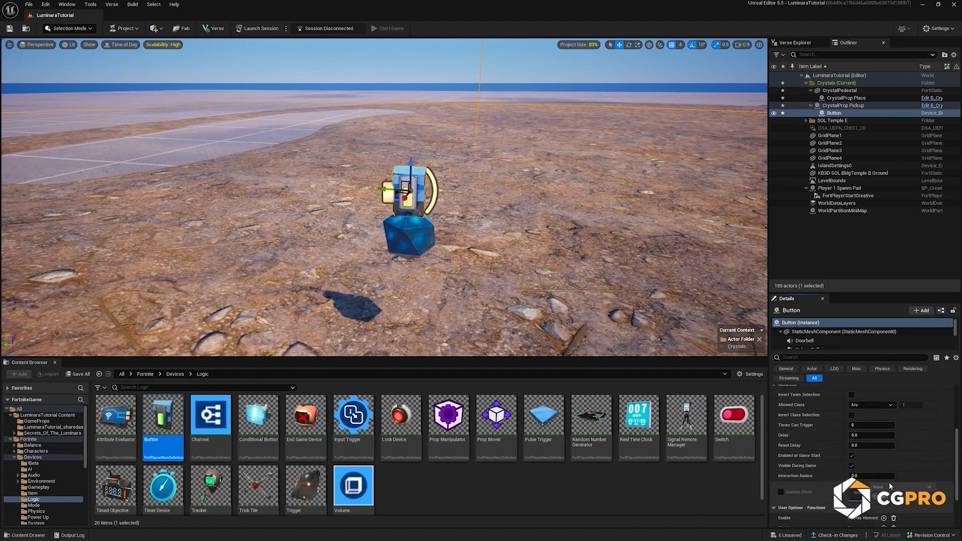
{"action": "key", "text": "BackSpace"}
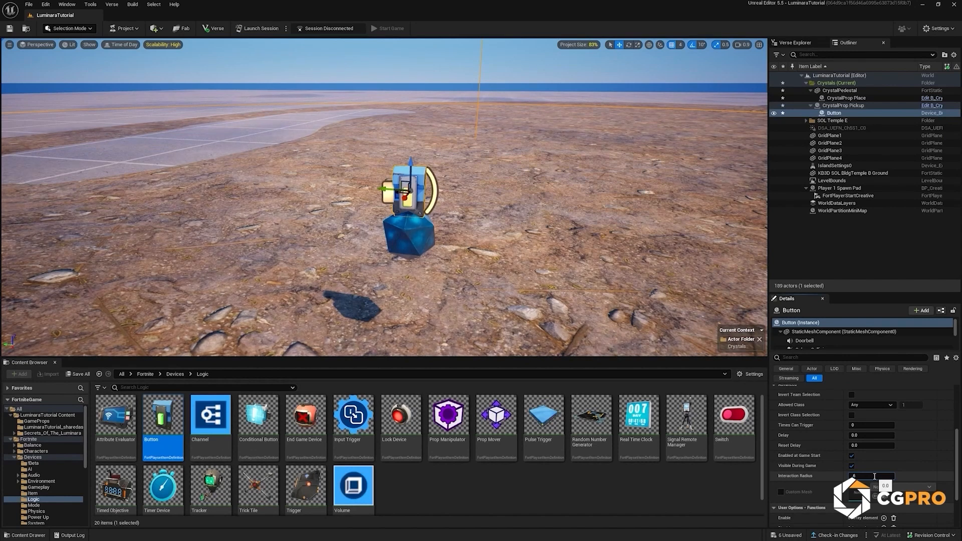
{"action": "key", "text": "Return"}
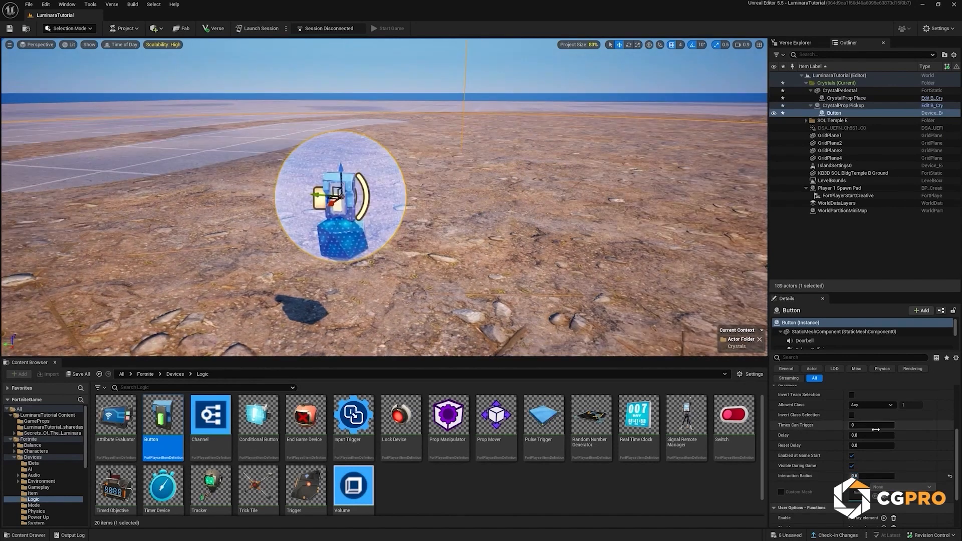
{"action": "scroll", "coordinate": [864, 433], "scroll_direction": "down", "scroll_amount": 3}
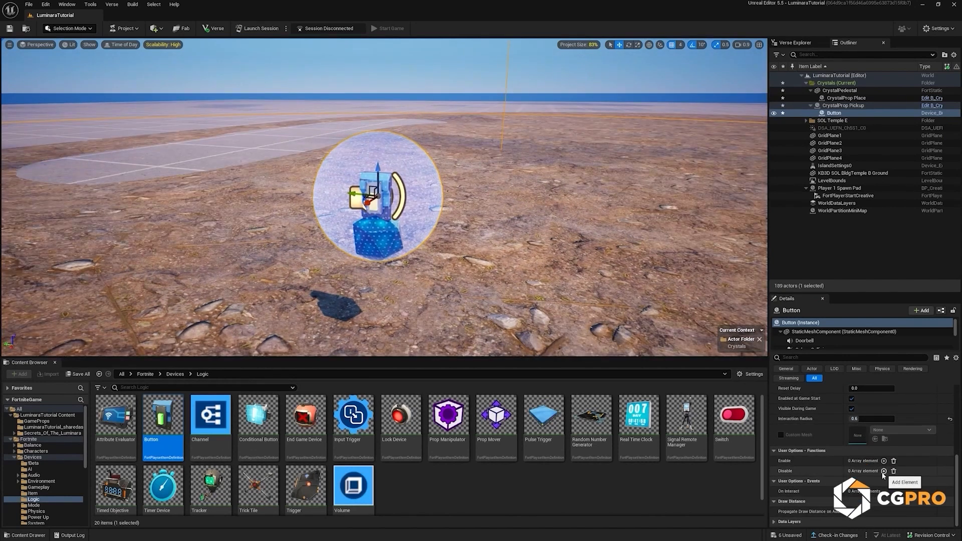
Step: Bind the Button's Disable function to its own On Interact event
{"action": "left_click", "coordinate": [883, 471]}
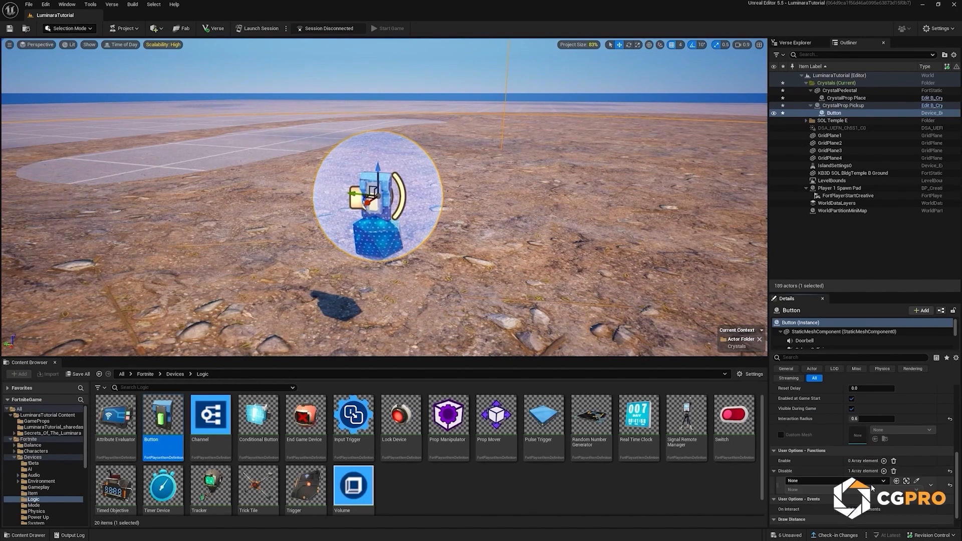
{"action": "left_click", "coordinate": [871, 482]}
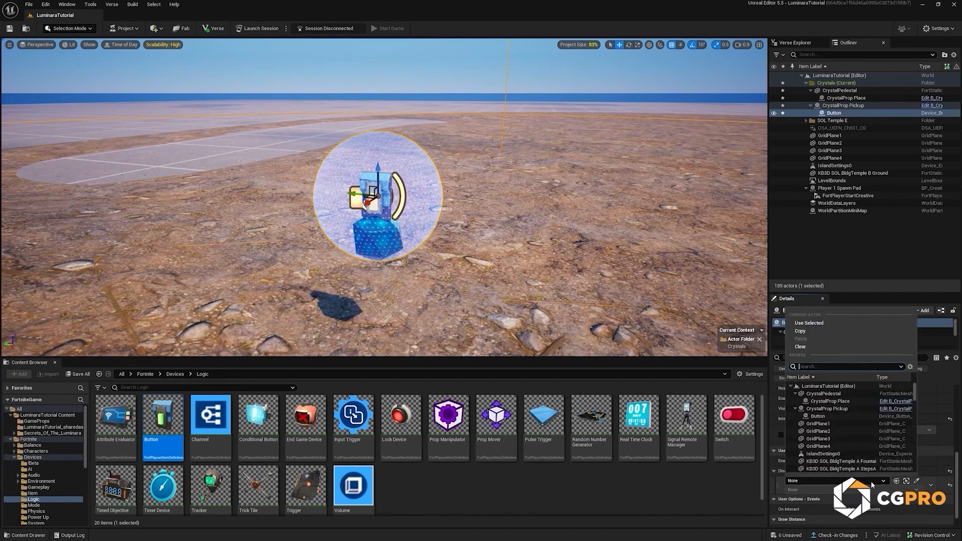
{"action": "left_click", "coordinate": [834, 415]}
{"action": "left_click", "coordinate": [839, 490]}
{"action": "left_click", "coordinate": [822, 505]}
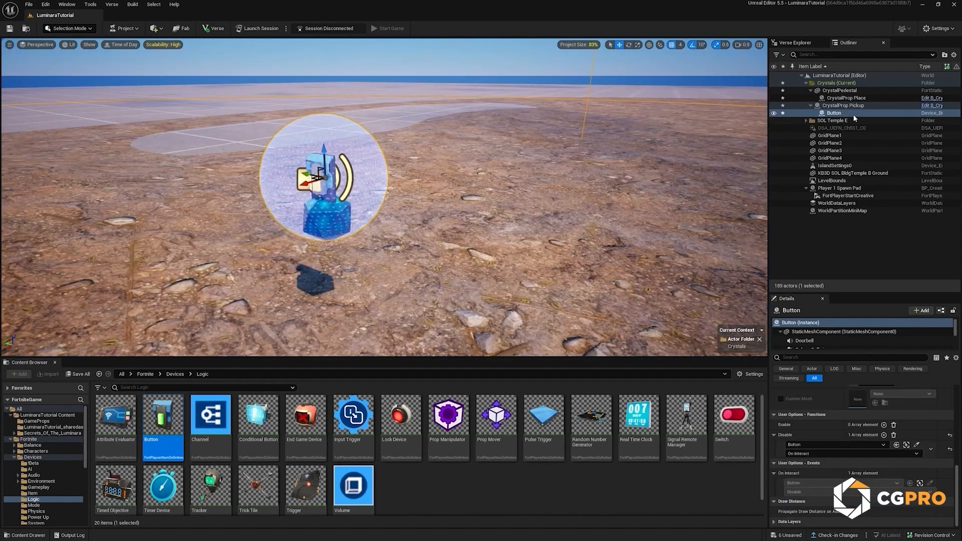
Step: Rename the pickup crystal's Button to "Button TakeCrystal"
{"action": "double_click", "coordinate": [891, 115]}
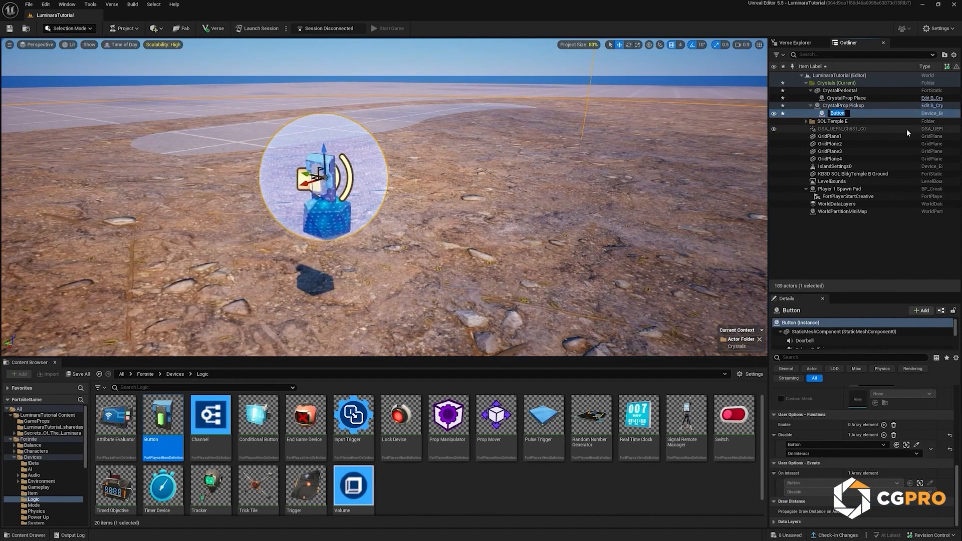
{"action": "key", "text": "End"}
{"action": "type", "text": "TakeCrysta"}
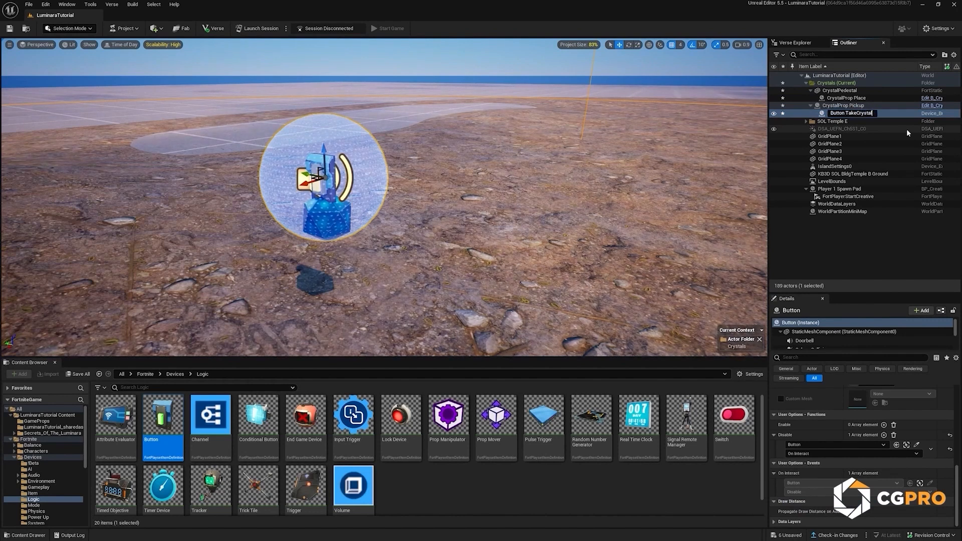
{"action": "type", "text": "l"}
{"action": "key", "text": "Return"}
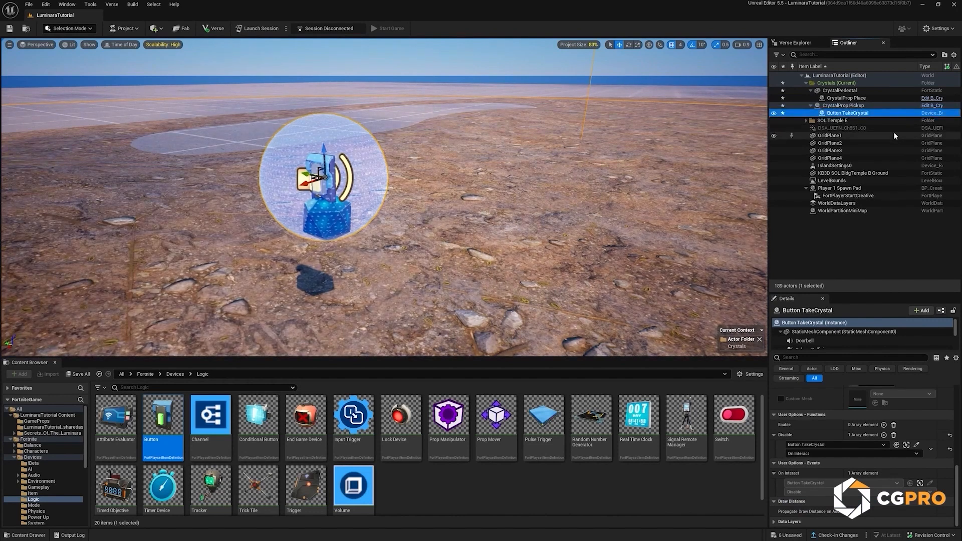
Step: Place a Prop Manipulator near the pickup crystal, attach it to CrystalProp Pickup, and reset its relative rotation and location
{"action": "mouse_move", "coordinate": [453, 415]}
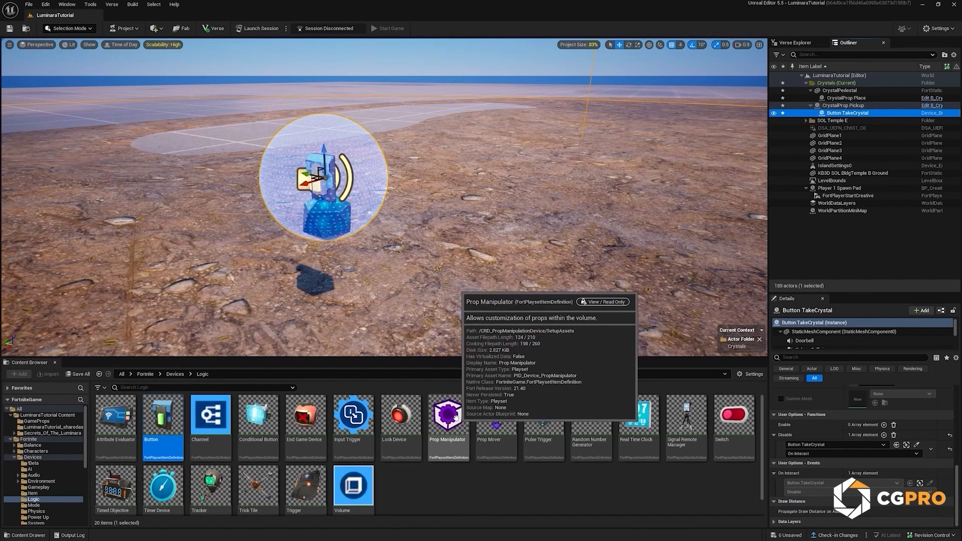
{"action": "left_click_drag", "start_coordinate": [454, 415], "coordinate": [334, 291]}
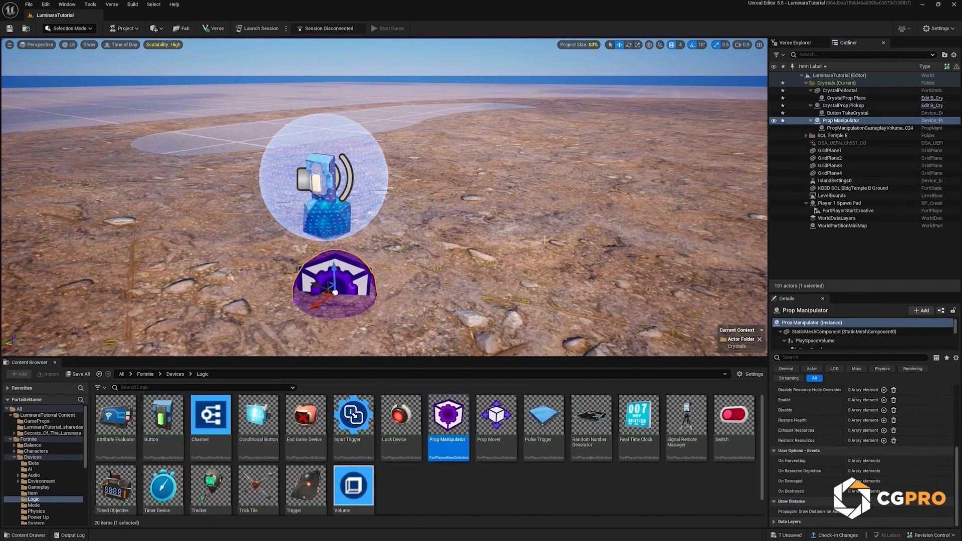
{"action": "left_click_drag", "start_coordinate": [839, 123], "coordinate": [843, 106]}
{"action": "left_click", "coordinate": [949, 410]}
{"action": "left_click", "coordinate": [949, 399]}
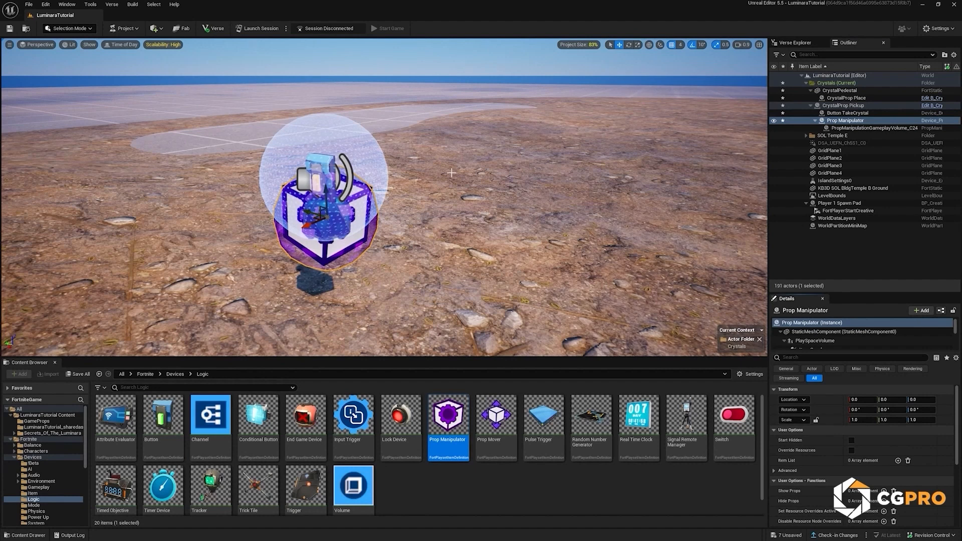
Step: Reset Button TakeCrystal's relative location and turn off its Visible During Game option
{"action": "left_click", "coordinate": [846, 113]}
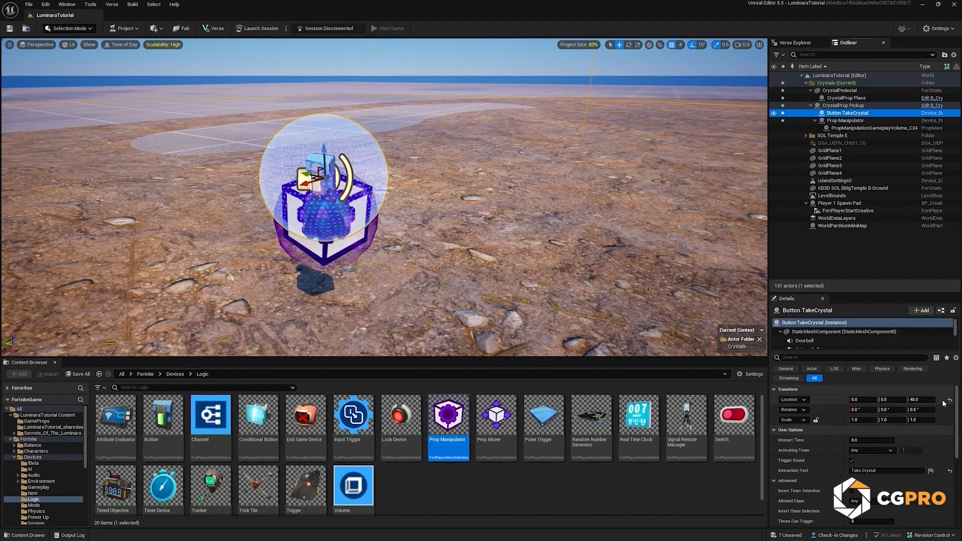
{"action": "scroll", "coordinate": [899, 483], "scroll_direction": "down", "scroll_amount": 2}
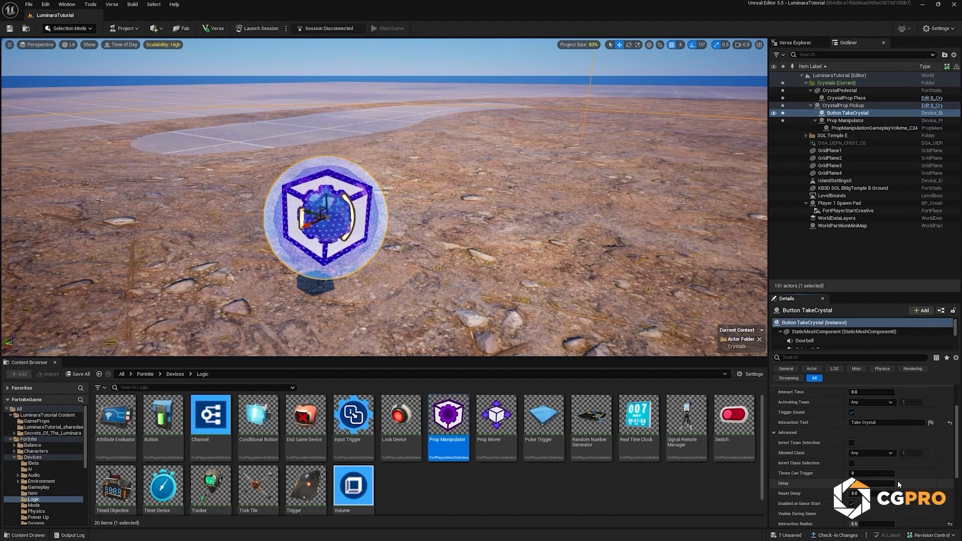
{"action": "scroll", "coordinate": [897, 485], "scroll_direction": "down", "scroll_amount": 1}
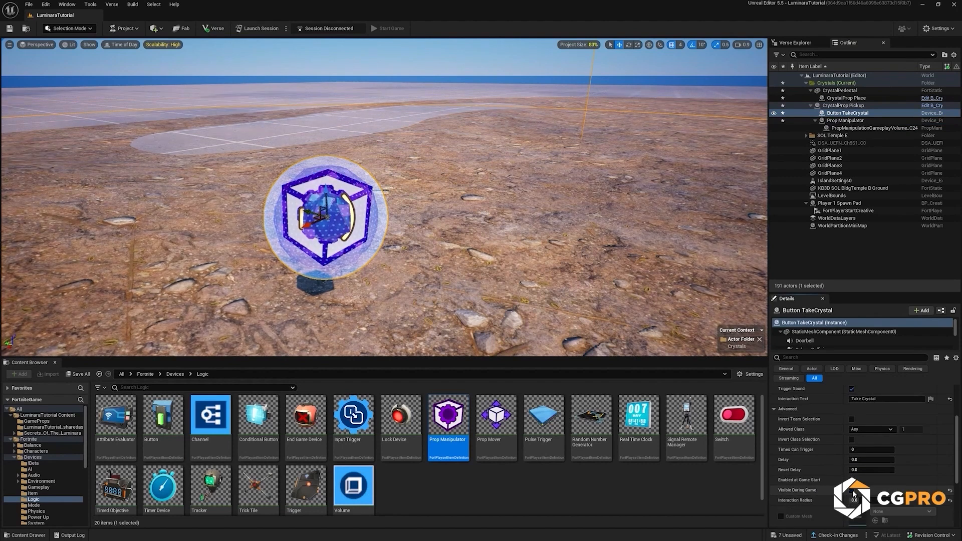
Step: Bind the Prop Manipulator's Hide Props function to Button TakeCrystal's On Interact event
{"action": "left_click", "coordinate": [845, 121]}
{"action": "scroll", "coordinate": [884, 466], "scroll_direction": "up", "scroll_amount": 3}
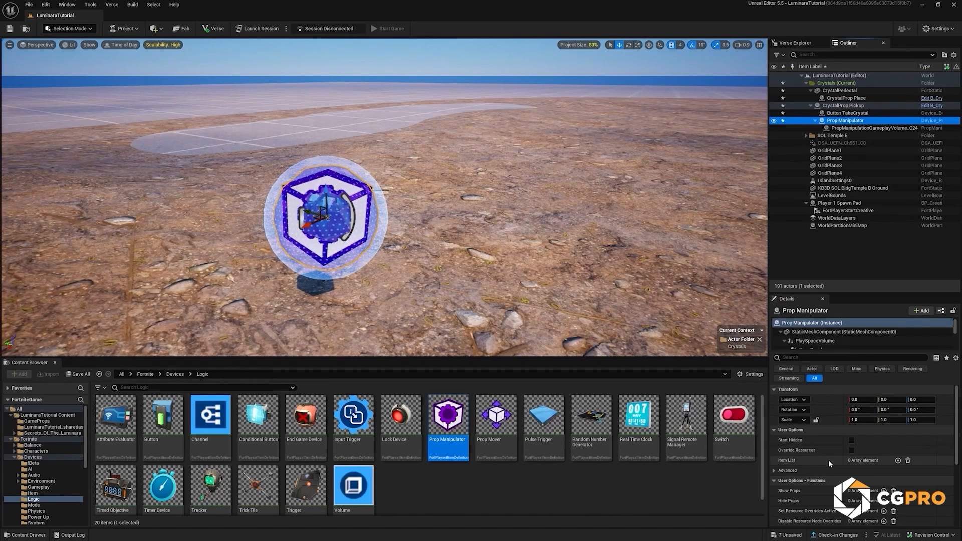
{"action": "scroll", "coordinate": [827, 460], "scroll_direction": "down", "scroll_amount": 1}
{"action": "scroll", "coordinate": [791, 466], "scroll_direction": "down", "scroll_amount": 1}
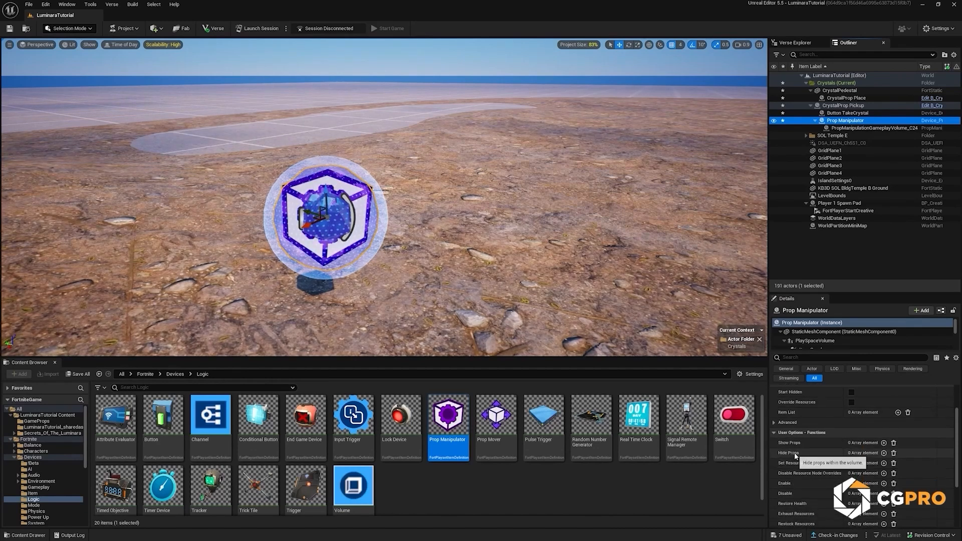
{"action": "left_click", "coordinate": [883, 452]}
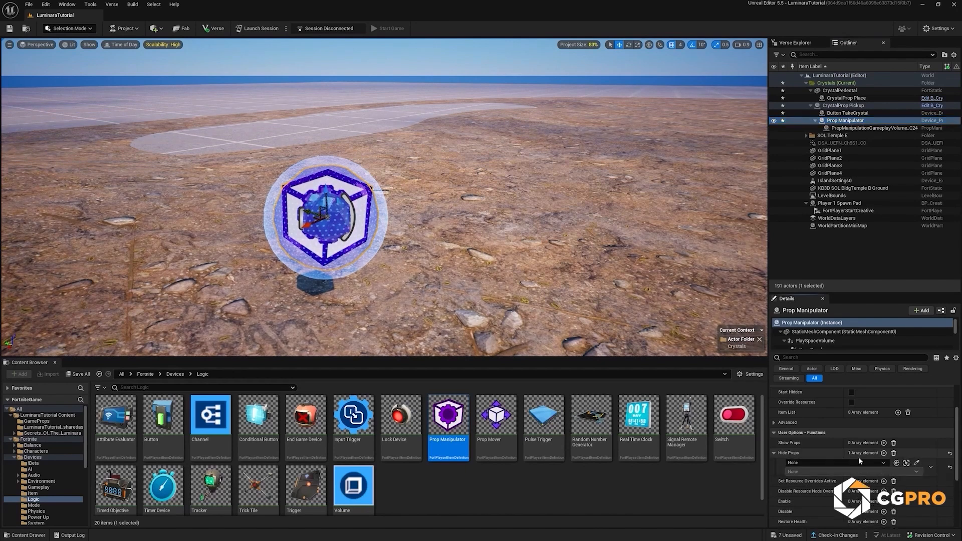
{"action": "left_click", "coordinate": [851, 463]}
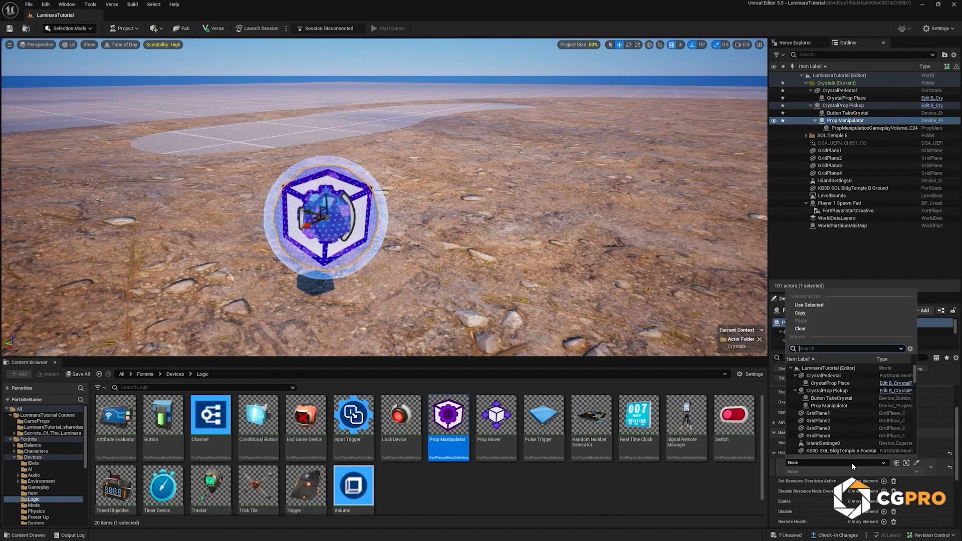
{"action": "left_click", "coordinate": [837, 399]}
{"action": "left_click", "coordinate": [820, 471]}
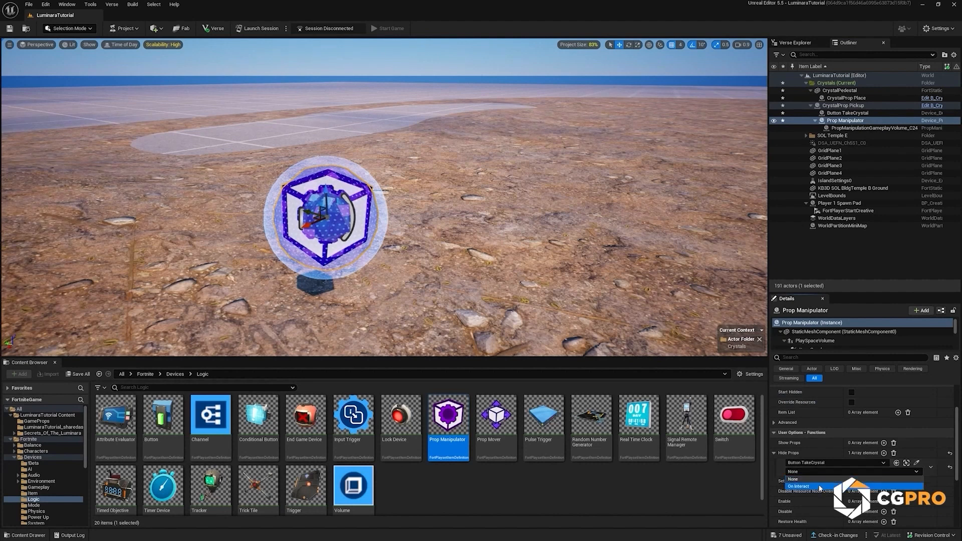
{"action": "left_click", "coordinate": [819, 486]}
Step: Save all unsaved content and launch a session
{"action": "key", "text": "d"}
{"action": "right_click_drag", "start_coordinate": [532, 254], "coordinate": [475, 245]}
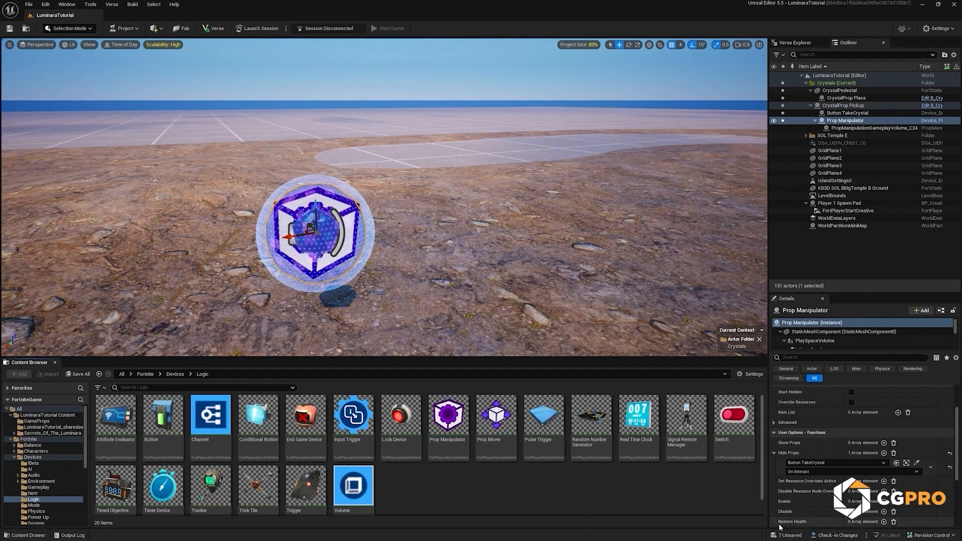
{"action": "left_click", "coordinate": [788, 535]}
{"action": "left_click", "coordinate": [540, 359]}
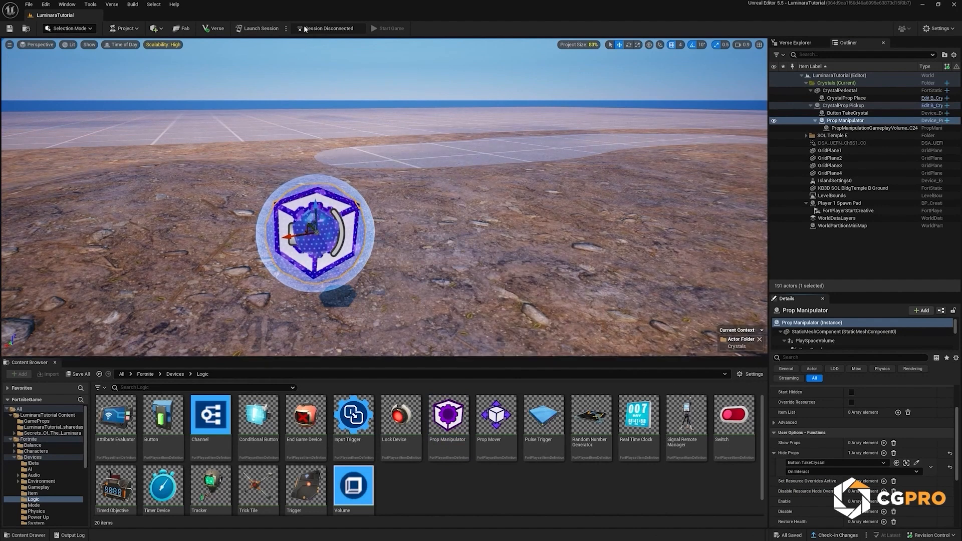
{"action": "left_click", "coordinate": [256, 30]}
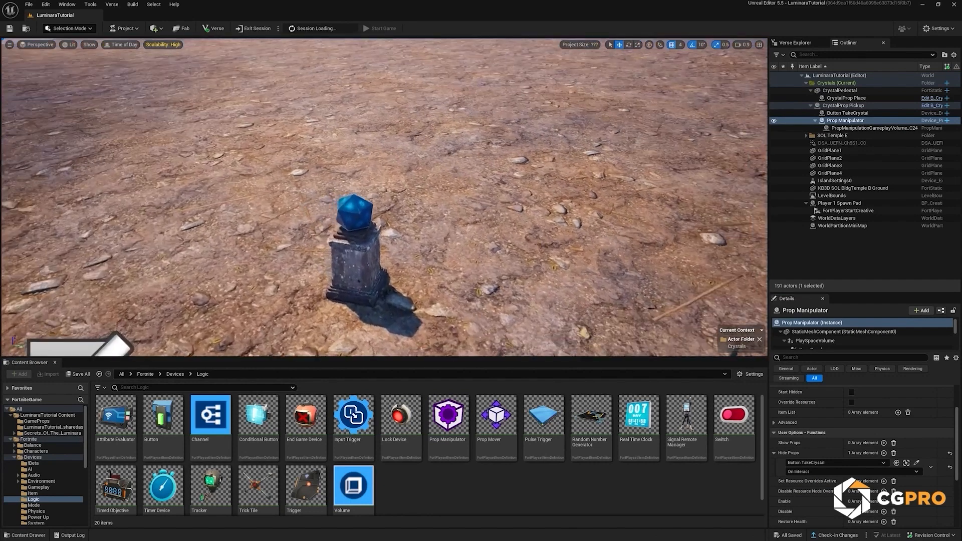
Step: Place a second Prop Manipulator over the crystal on the pedestal
{"action": "right_click_drag", "start_coordinate": [314, 254], "coordinate": [358, 245]}
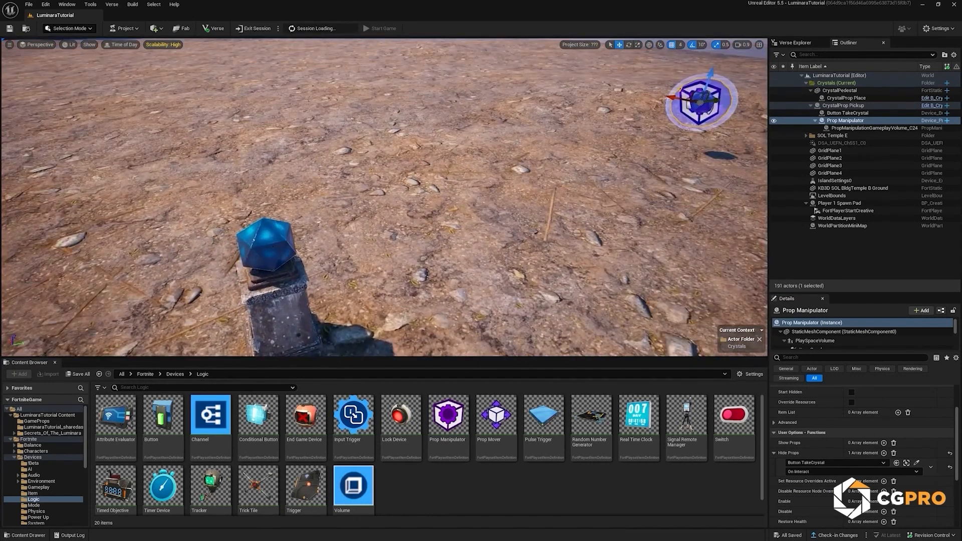
{"action": "left_click", "coordinate": [266, 246]}
{"action": "left_click_drag", "start_coordinate": [451, 417], "coordinate": [273, 259]}
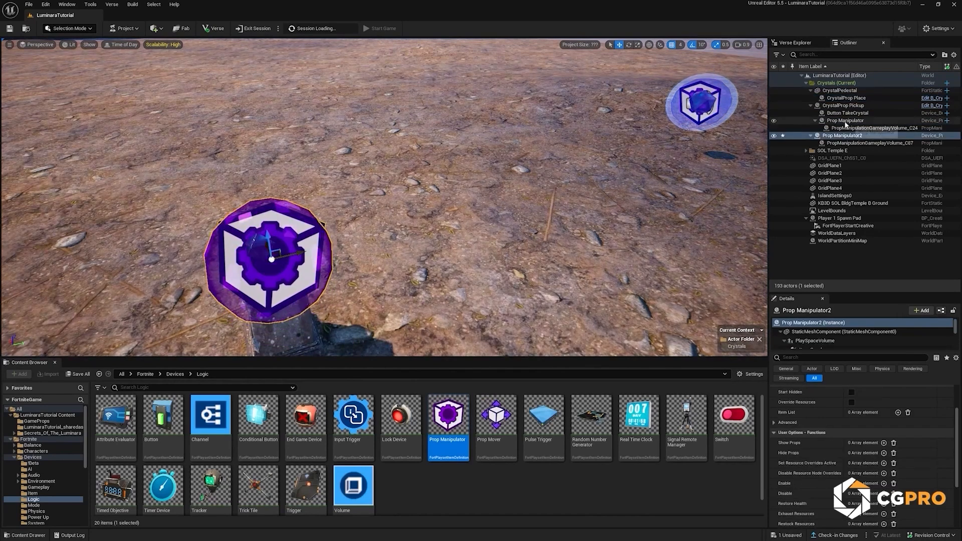
Step: Rename the pickup crystal's Prop Manipulator to "Prop ManipulatorTakeCrystal"
{"action": "left_click", "coordinate": [851, 121]}
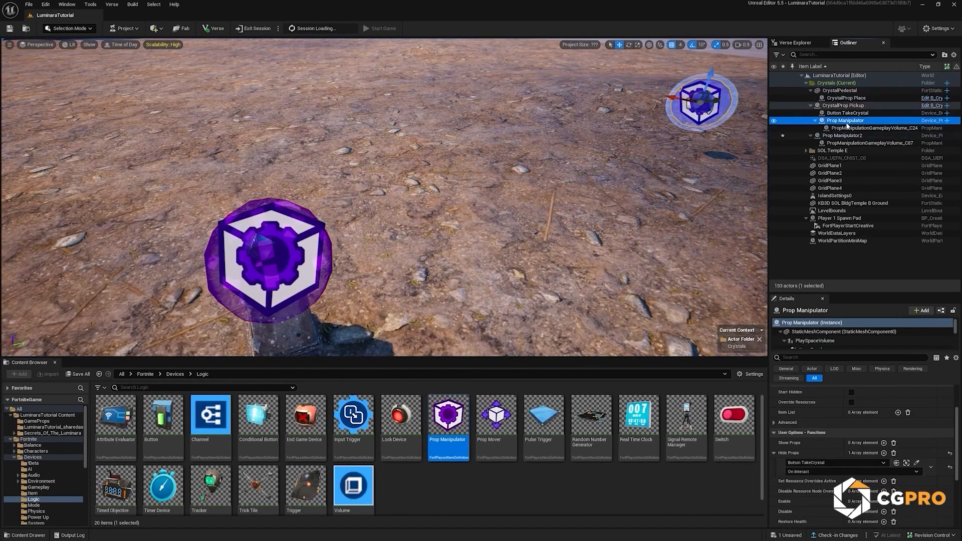
{"action": "key", "text": "F2"}
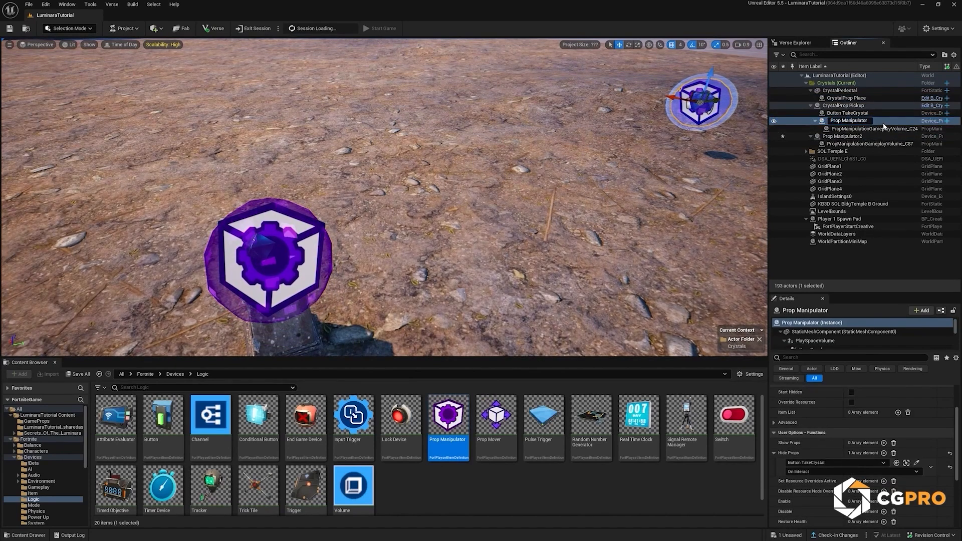
{"action": "type", "text": "TakeCrystal"}
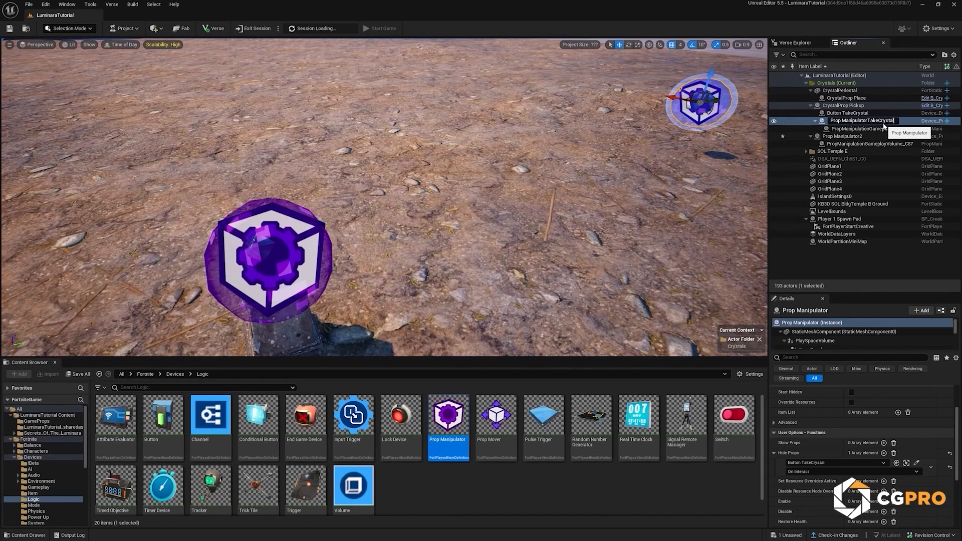
{"action": "key", "text": "Return"}
Step: Rename the pedestal's Prop Manipulator2 to "Prop ManipulatorPlaceCrystal"
{"action": "left_click", "coordinate": [859, 137]}
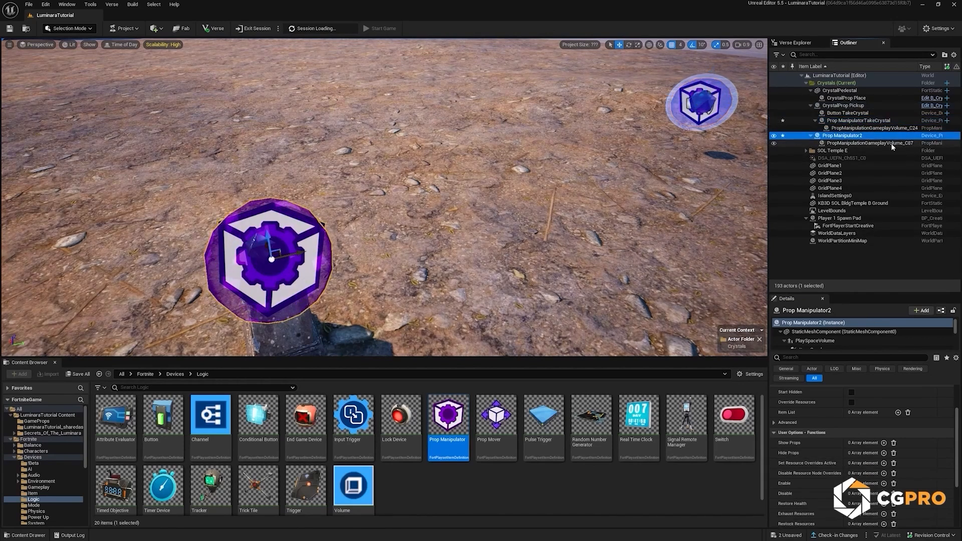
{"action": "key", "text": "F2"}
{"action": "key", "text": "End"}
{"action": "key", "text": "BackSpace"}
{"action": "type", "text": "PlaceCrystal"}
{"action": "key", "text": "Return"}
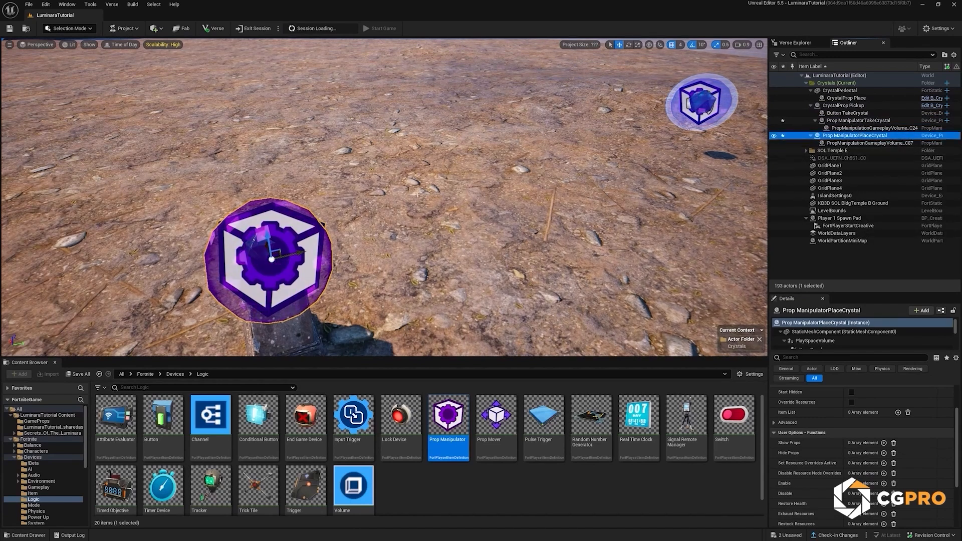
Step: Place a Button device at the pedestal crystal, and attach it and Prop ManipulatorPlaceCrystal to CrystalProp Place
{"action": "left_click_drag", "start_coordinate": [163, 415], "coordinate": [293, 265]}
{"action": "right_click_drag", "start_coordinate": [689, 122], "coordinate": [689, 121]}
{"action": "left_click_drag", "start_coordinate": [822, 92], "coordinate": [850, 117]}
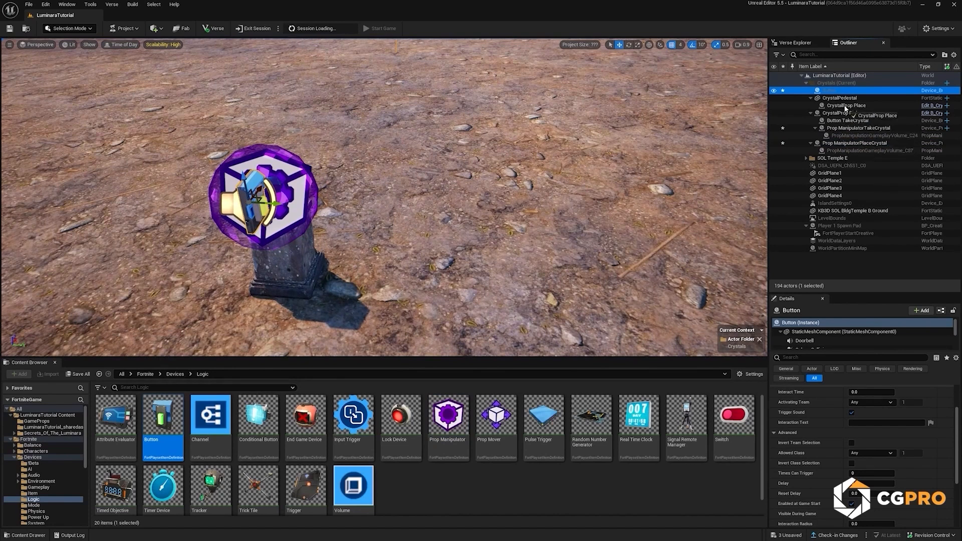
{"action": "left_click_drag", "start_coordinate": [846, 108], "coordinate": [846, 108]}
{"action": "left_click", "coordinate": [857, 143]}
{"action": "left_click_drag", "start_coordinate": [857, 145], "coordinate": [841, 100]}
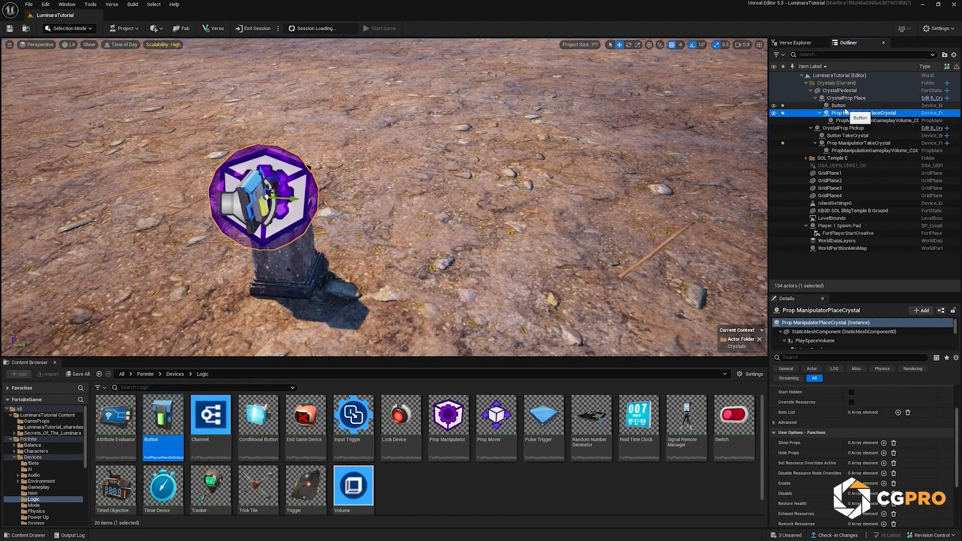
Step: Rename the pedestal's new Button to "Button PlaceCrystal"
{"action": "left_click", "coordinate": [840, 107]}
{"action": "key", "text": "F2"}
{"action": "key", "text": "End"}
{"action": "type", "text": "Place"}
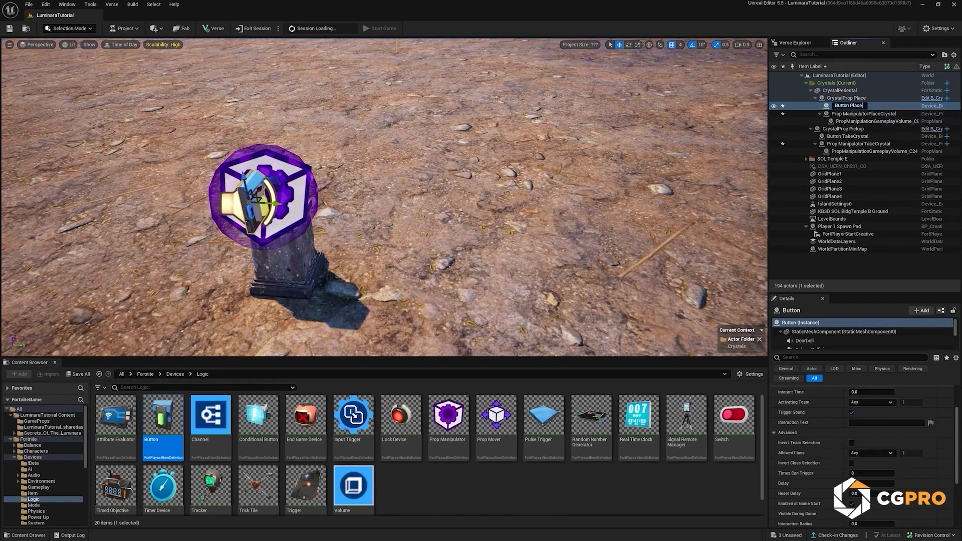
{"action": "type", "text": "Crystal"}
{"action": "key", "text": "Return"}
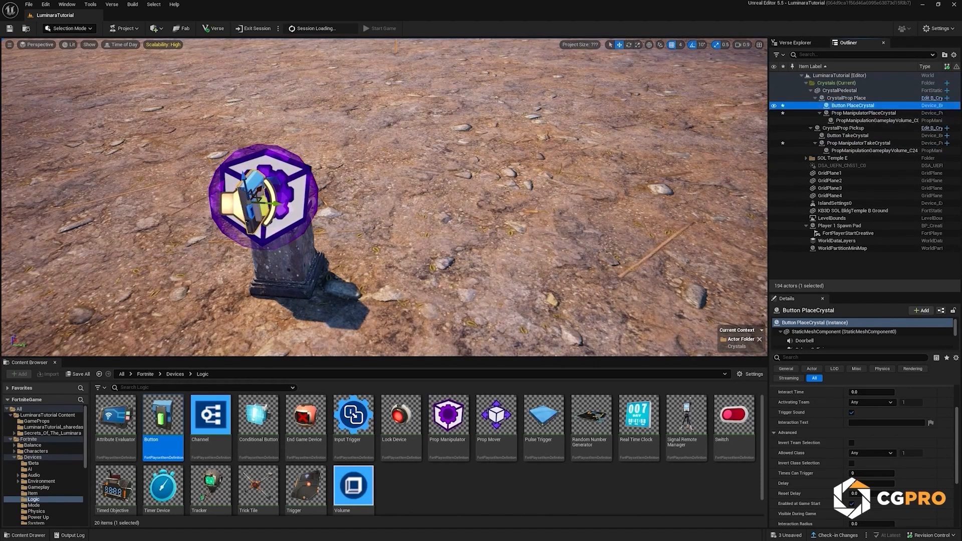
Step: Reset Button PlaceCrystal's relative rotation and location
{"action": "scroll", "coordinate": [936, 426], "scroll_direction": "up", "scroll_amount": 3}
{"action": "left_click", "coordinate": [950, 411]}
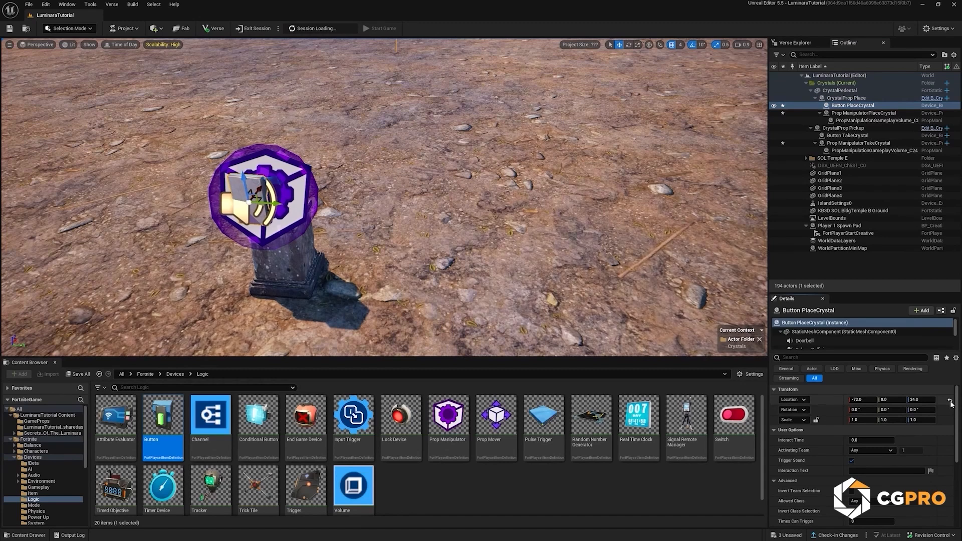
{"action": "left_click", "coordinate": [950, 401]}
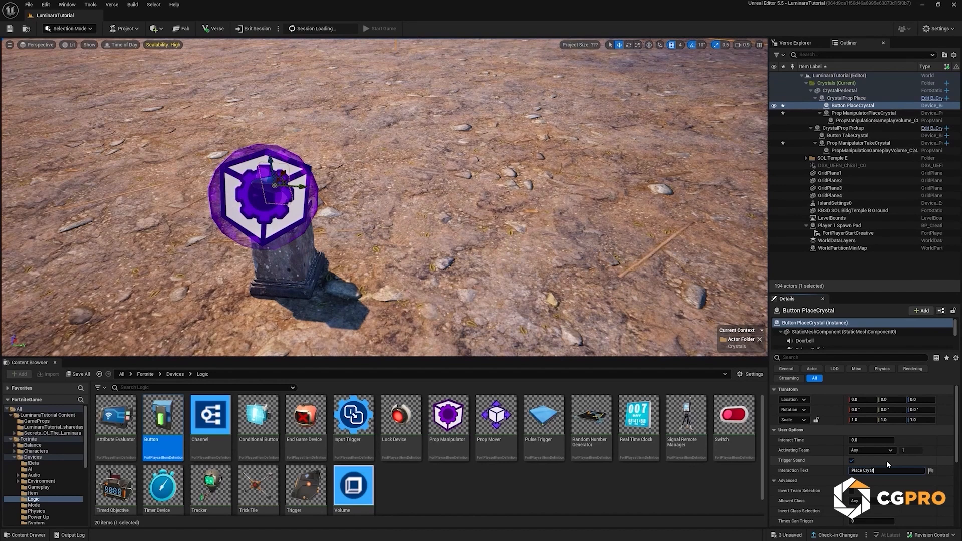
Step: Set Button PlaceCrystal's Interaction Text to "Place Crystal" and turn off Enabled at Game Start and Visible During Game
{"action": "key", "text": "Return"}
{"action": "scroll", "coordinate": [822, 478], "scroll_direction": "down", "scroll_amount": 3}
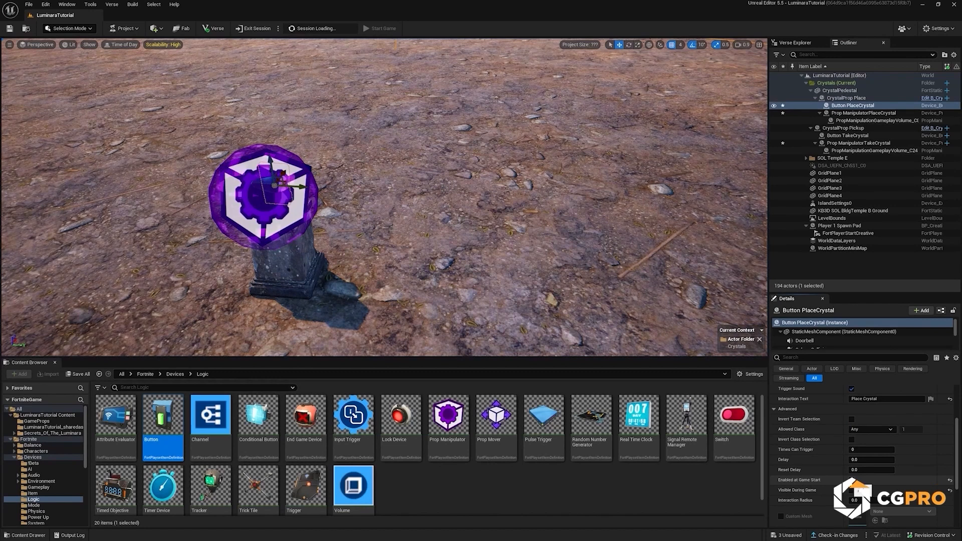
{"action": "scroll", "coordinate": [862, 451], "scroll_direction": "up", "scroll_amount": 2}
{"action": "scroll", "coordinate": [861, 451], "scroll_direction": "down", "scroll_amount": 5}
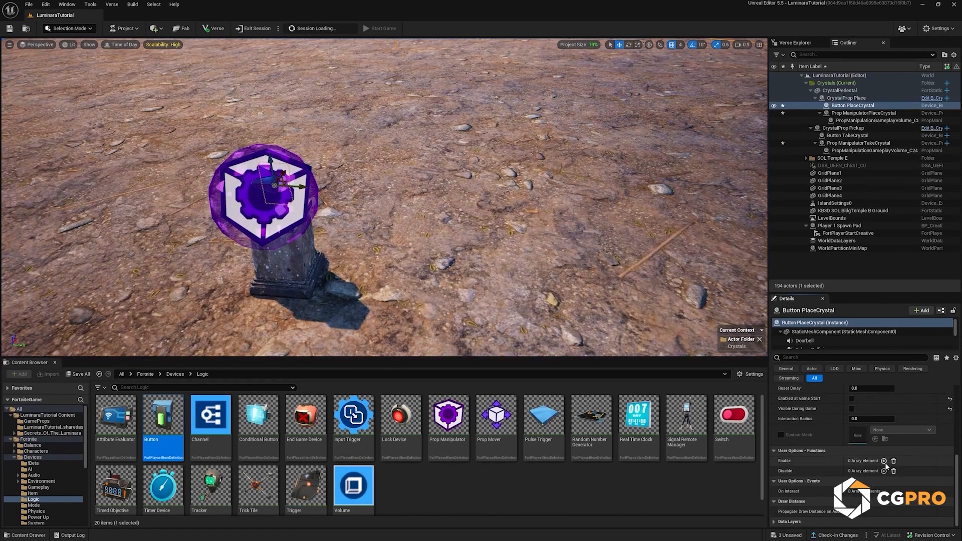
Step: Bind Button PlaceCrystal's Enable function to the On Interact event of Button TakeCrystal
{"action": "left_click", "coordinate": [883, 461]}
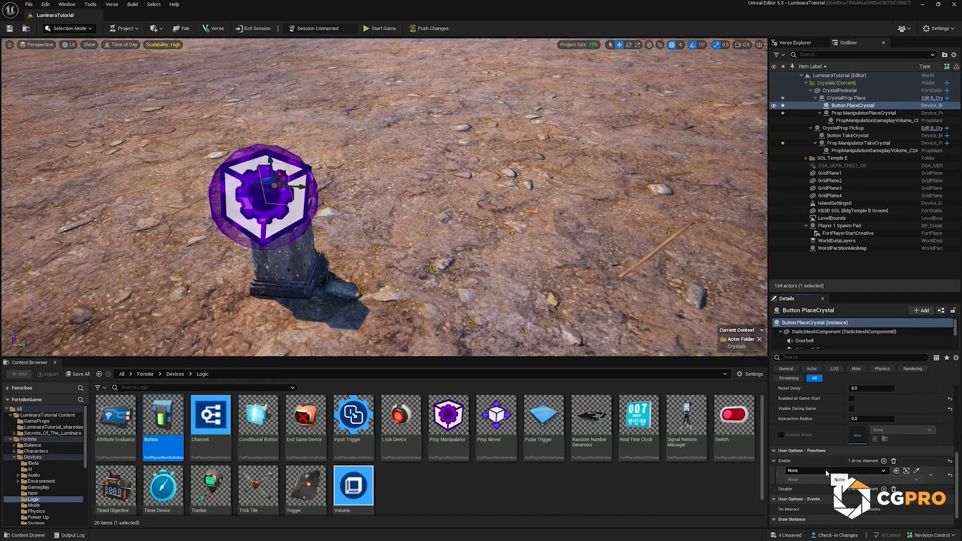
{"action": "left_click", "coordinate": [824, 470]}
{"action": "left_click", "coordinate": [837, 422]}
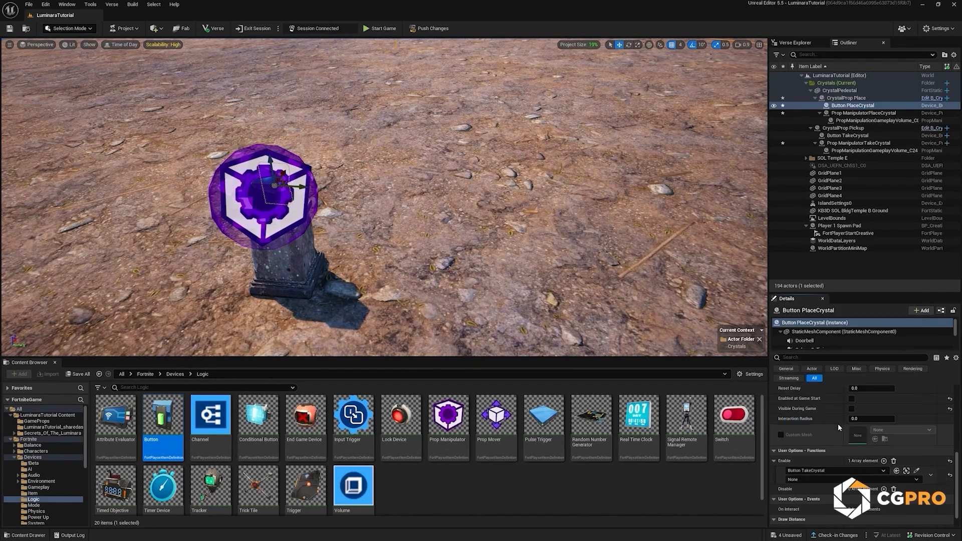
{"action": "left_click", "coordinate": [816, 479]}
{"action": "left_click", "coordinate": [798, 494]}
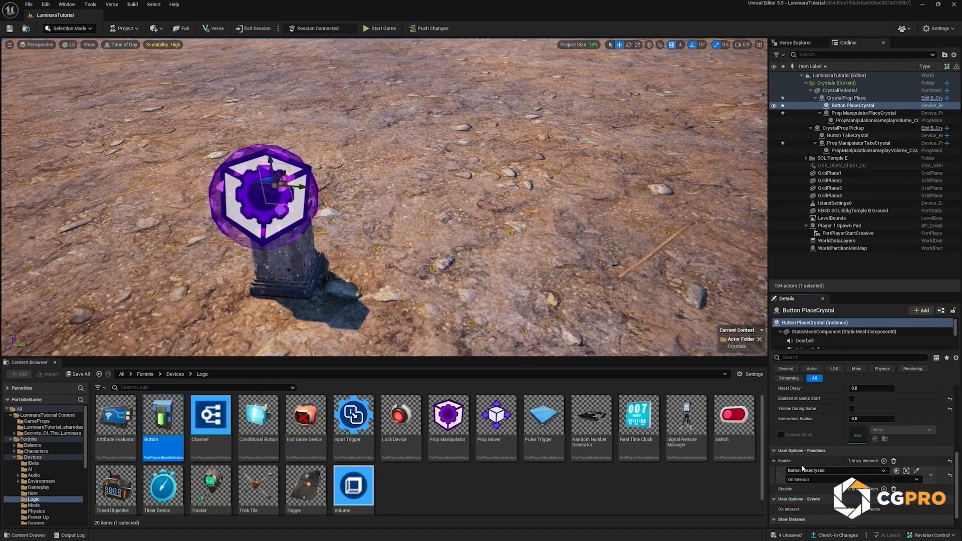
Step: Bind Button PlaceCrystal's Disable function to its own On Interact event
{"action": "scroll", "coordinate": [834, 473], "scroll_direction": "down", "scroll_amount": 1}
{"action": "left_click", "coordinate": [884, 470]}
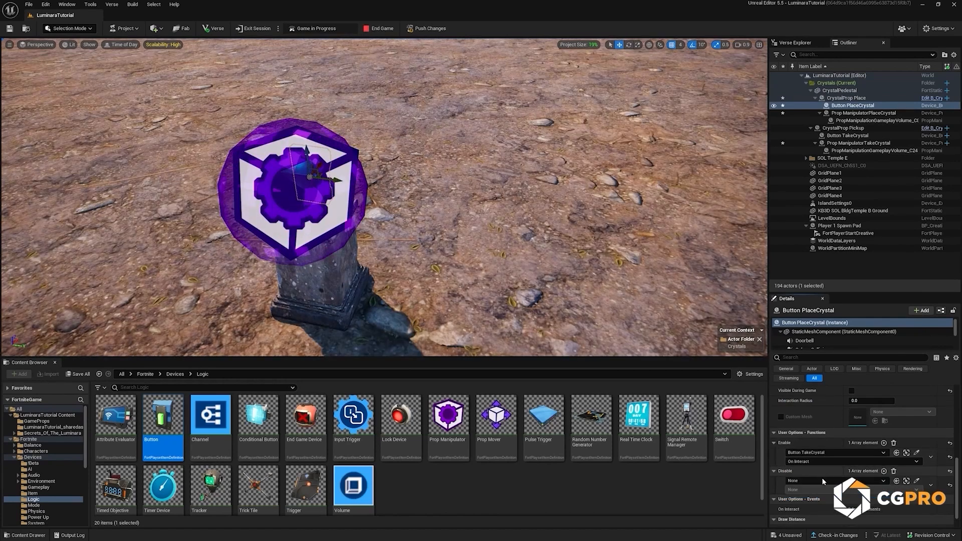
{"action": "left_click", "coordinate": [820, 479]}
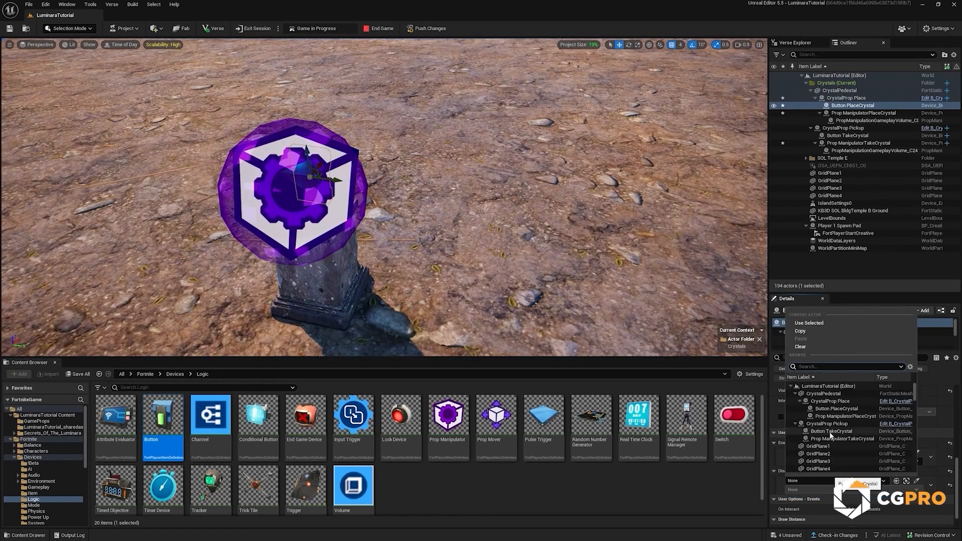
{"action": "left_click", "coordinate": [834, 409]}
{"action": "left_click", "coordinate": [830, 489]}
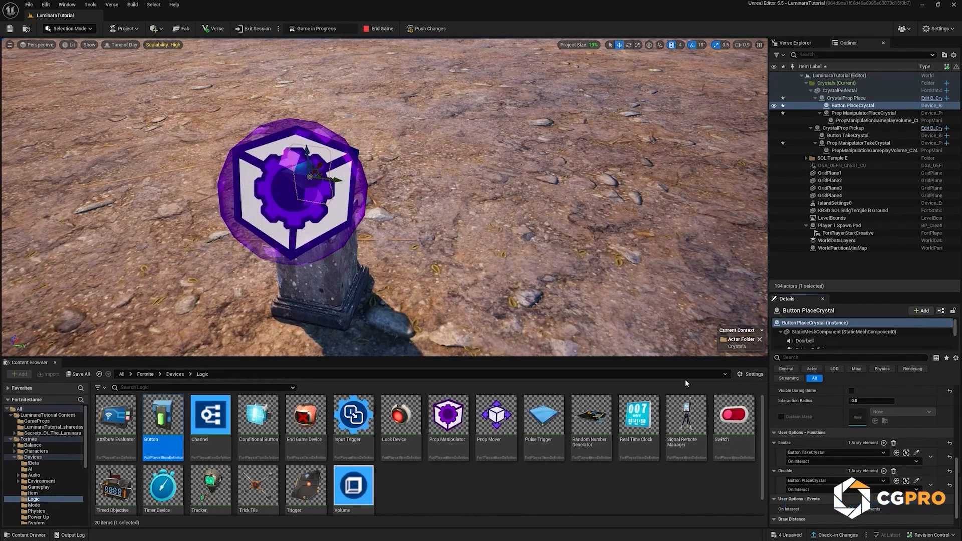
{"action": "scroll", "coordinate": [819, 405], "scroll_direction": "up", "scroll_amount": 10}
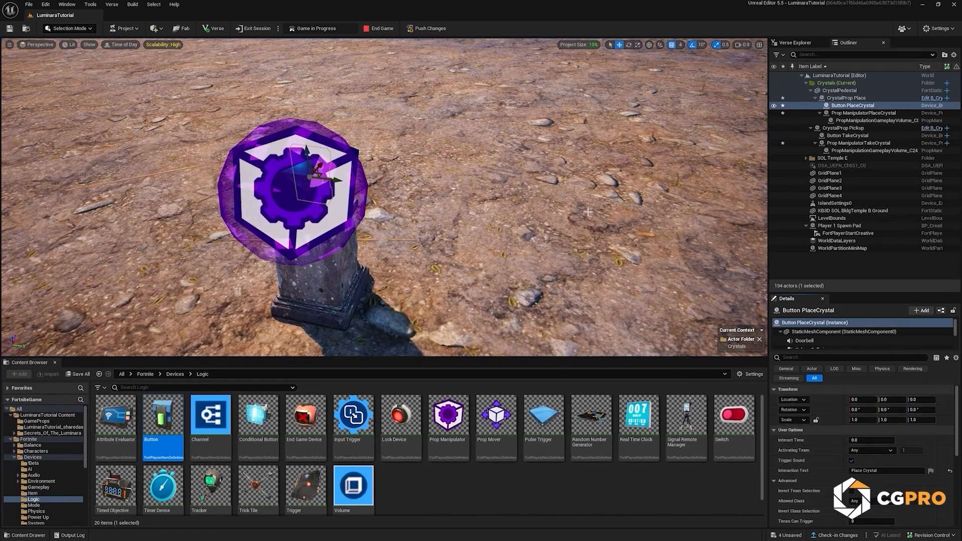
Step: Turn on Start Hidden for Prop ManipulatorPlaceCrystal and bind its Show Props function to Button PlaceCrystal's On Interact event
{"action": "left_click", "coordinate": [859, 113]}
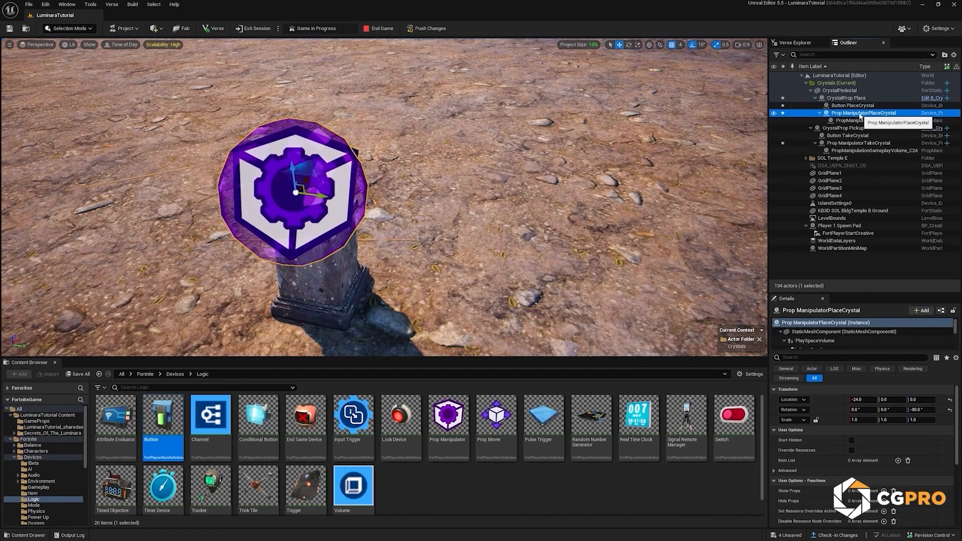
{"action": "left_click", "coordinate": [851, 441]}
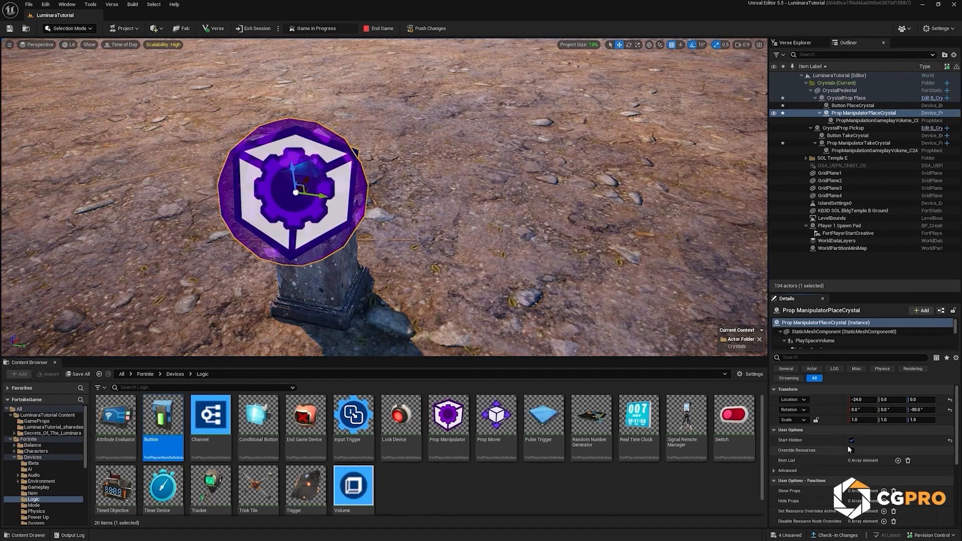
{"action": "scroll", "coordinate": [848, 451], "scroll_direction": "down", "scroll_amount": 1}
{"action": "scroll", "coordinate": [848, 456], "scroll_direction": "down", "scroll_amount": 1}
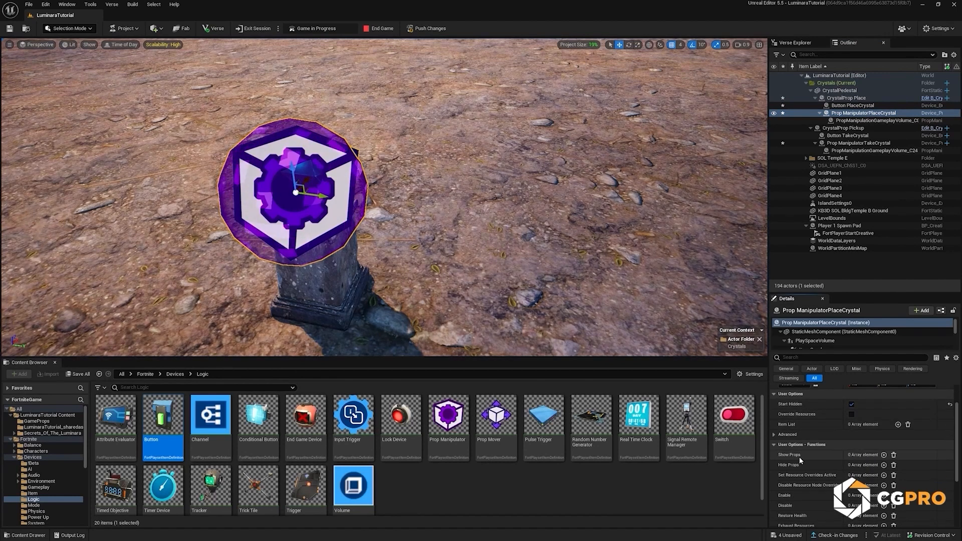
{"action": "left_click", "coordinate": [882, 454]}
{"action": "left_click", "coordinate": [848, 465]}
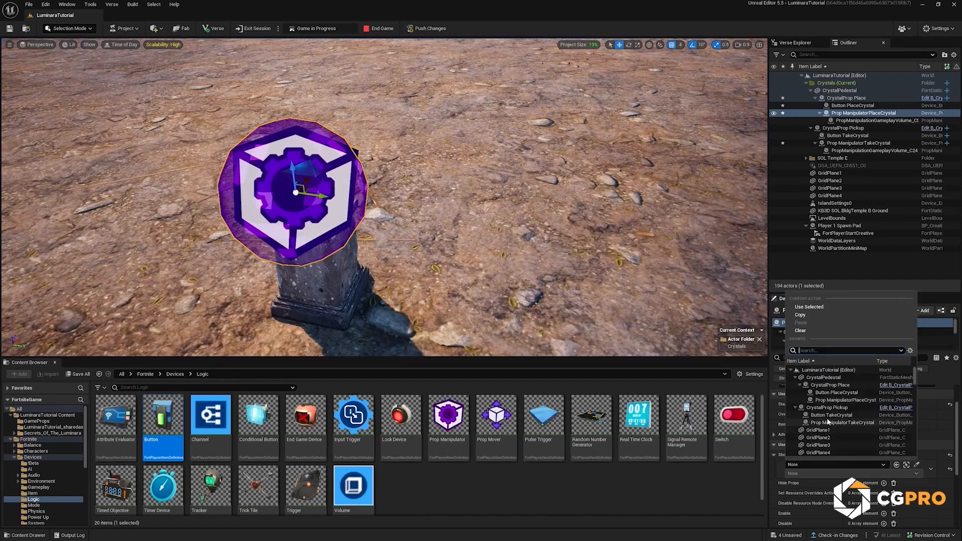
{"action": "left_click", "coordinate": [828, 394]}
{"action": "left_click", "coordinate": [826, 472]}
{"action": "left_click", "coordinate": [796, 485]}
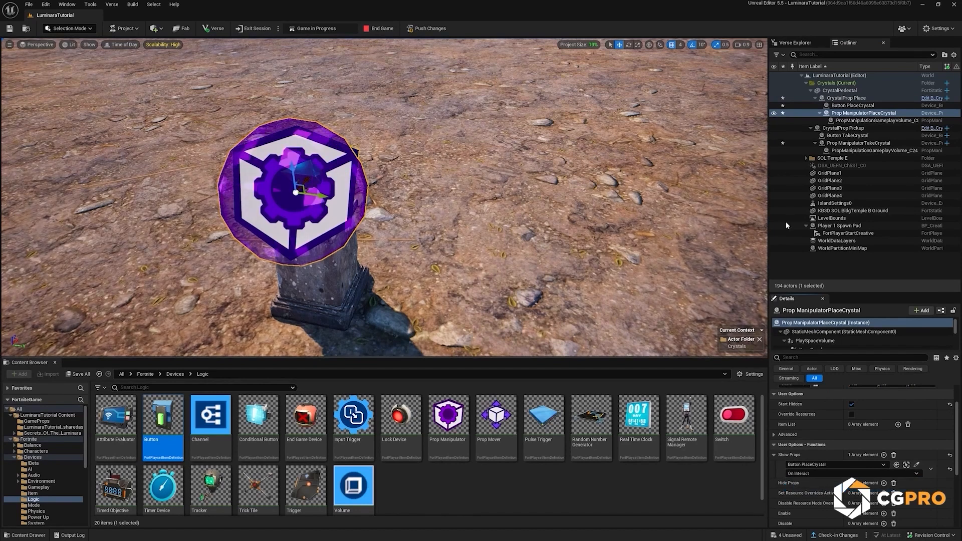
Step: Reset Prop ManipulatorPlaceCrystal's relative rotation and location
{"action": "scroll", "coordinate": [912, 425], "scroll_direction": "up", "scroll_amount": 2}
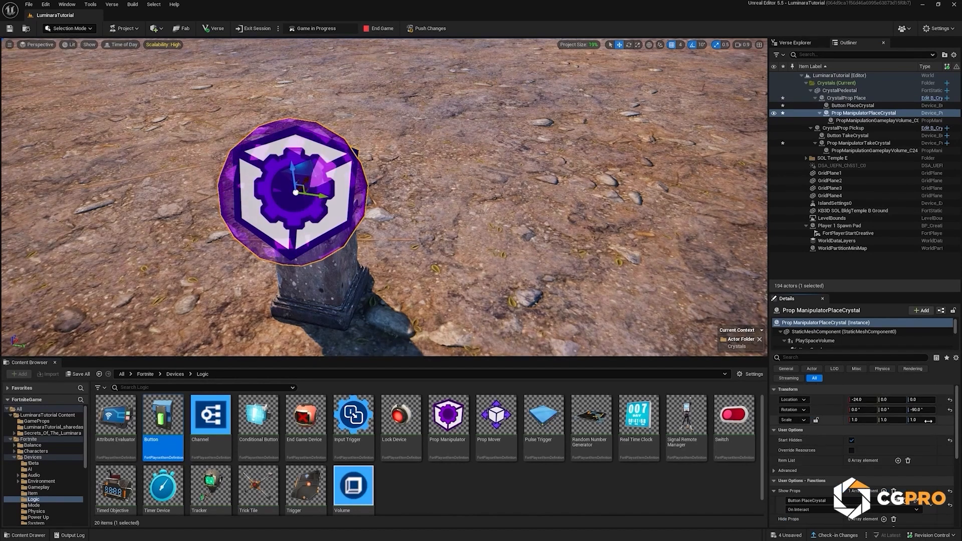
{"action": "left_click", "coordinate": [949, 401]}
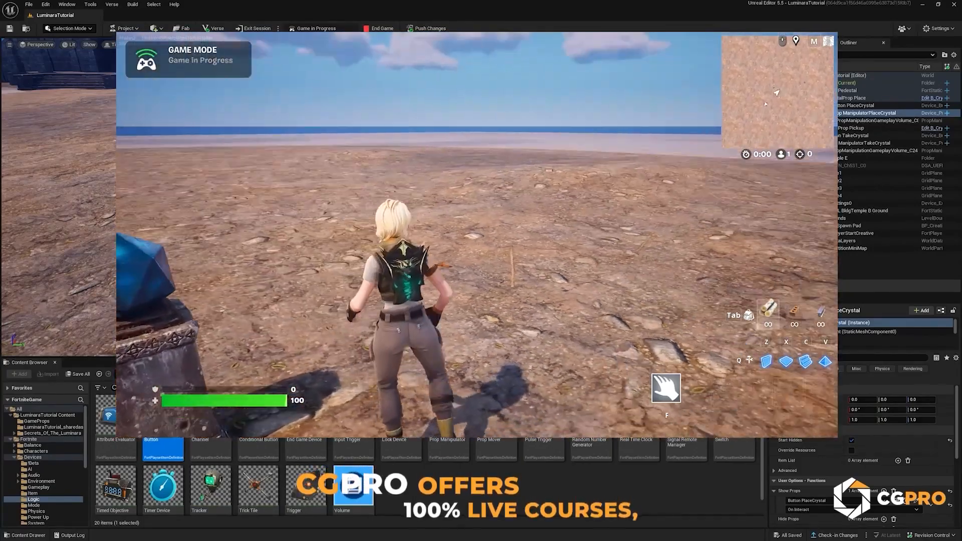
Step: Select the crystal pedestal and pickup crystal with all their attached devices and duplicate the set twice, spacing the copies along the X axis
{"action": "mouse_move", "coordinate": [384, 198]}
{"action": "right_mouse_down"}
{"action": "mouse_move", "coordinate": [285, 197]}
{"action": "mouse_move", "coordinate": [426, 201]}
{"action": "mouse_move", "coordinate": [391, 202]}
{"action": "right_mouse_up"}
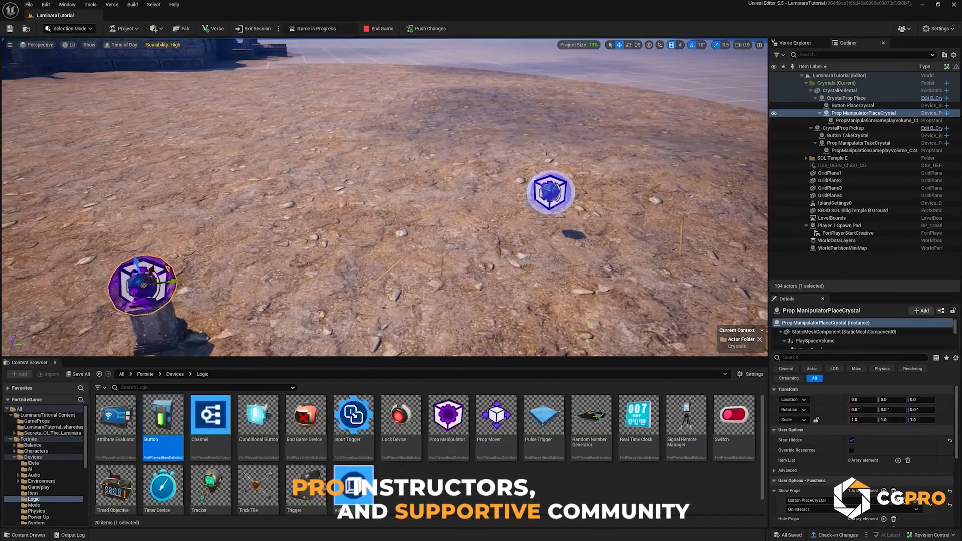
{"action": "left_click", "coordinate": [839, 90]}
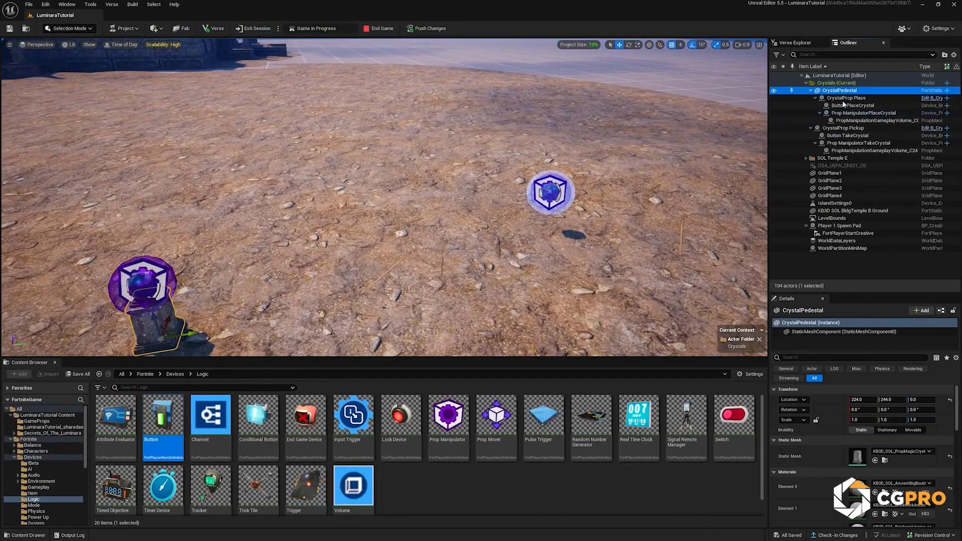
{"action": "left_click", "coordinate": [838, 151], "text": "shift"}
{"action": "right_click_drag", "start_coordinate": [381, 200], "coordinate": [352, 168]}
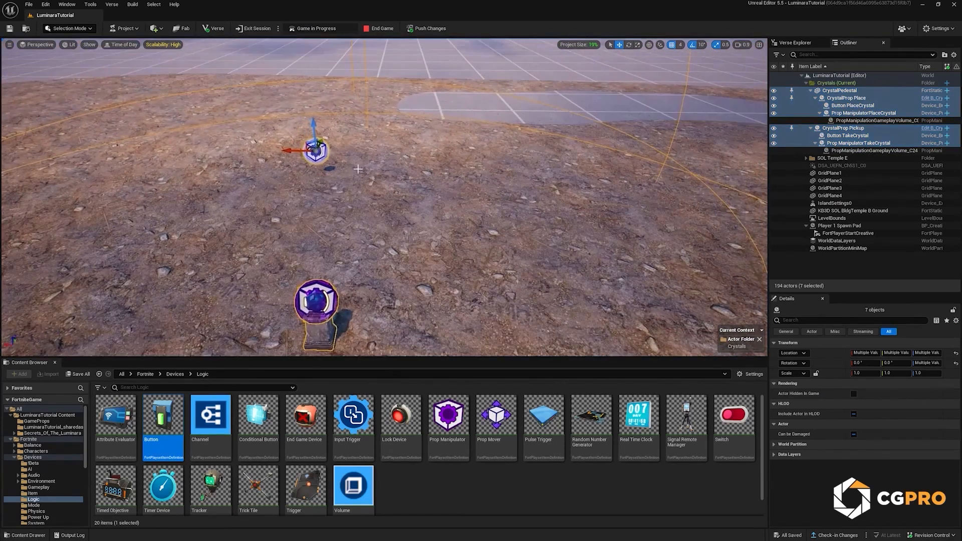
{"action": "left_click_drag", "start_coordinate": [287, 152], "coordinate": [531, 153], "text": "alt"}
{"action": "right_click_drag", "start_coordinate": [532, 153], "coordinate": [476, 150]}
{"action": "mouse_move", "coordinate": [688, 161]}
{"action": "right_mouse_down"}
{"action": "mouse_move", "coordinate": [646, 161]}
{"action": "mouse_move", "coordinate": [688, 161]}
{"action": "mouse_move", "coordinate": [721, 190]}
{"action": "mouse_move", "coordinate": [694, 152]}
{"action": "mouse_move", "coordinate": [686, 165]}
{"action": "mouse_move", "coordinate": [697, 150]}
{"action": "right_mouse_up"}
Step: Check which Button the Hide Props function of Prop ManipulatorTakeCrystal3 is bound to
{"action": "left_click", "coordinate": [706, 126]}
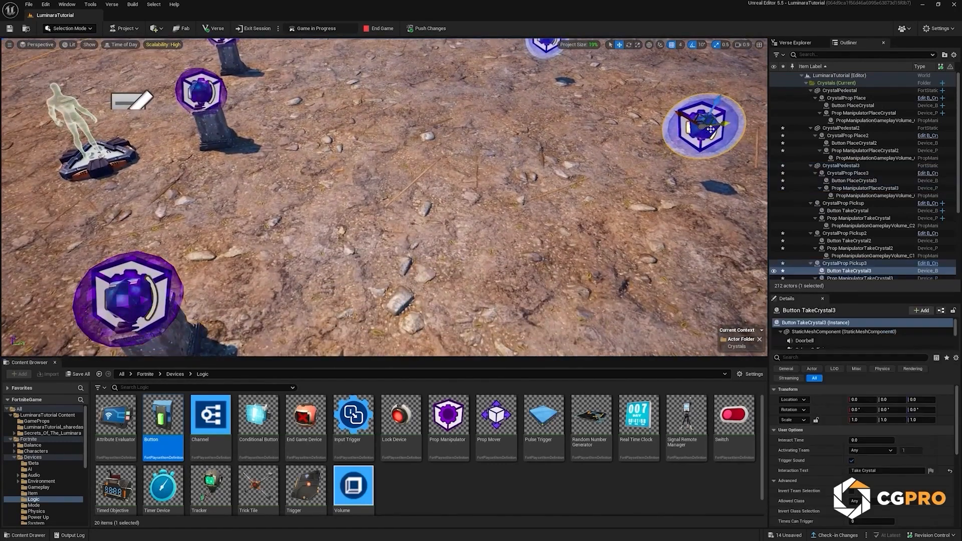
{"action": "scroll", "coordinate": [844, 274], "scroll_direction": "down", "scroll_amount": 3}
{"action": "left_click", "coordinate": [850, 230]}
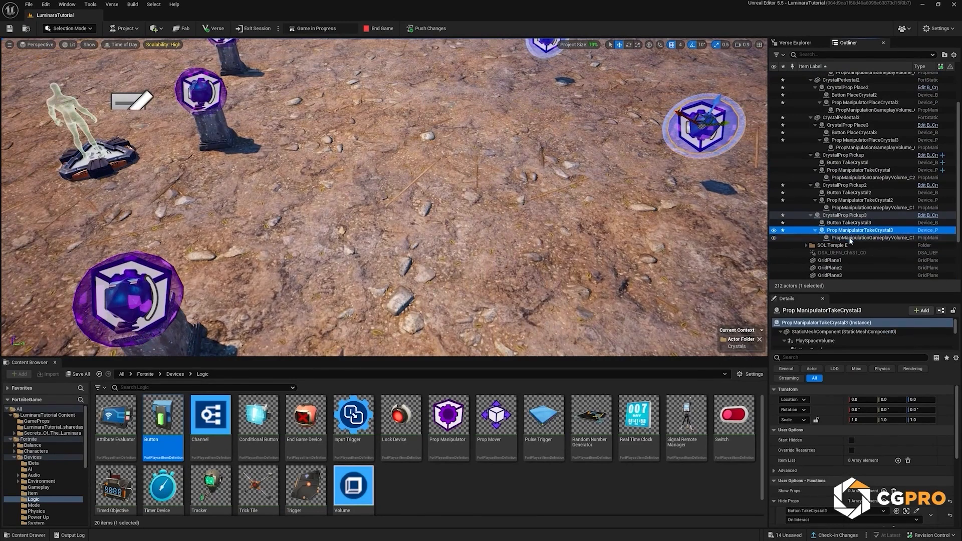
{"action": "scroll", "coordinate": [894, 426], "scroll_direction": "down", "scroll_amount": 3}
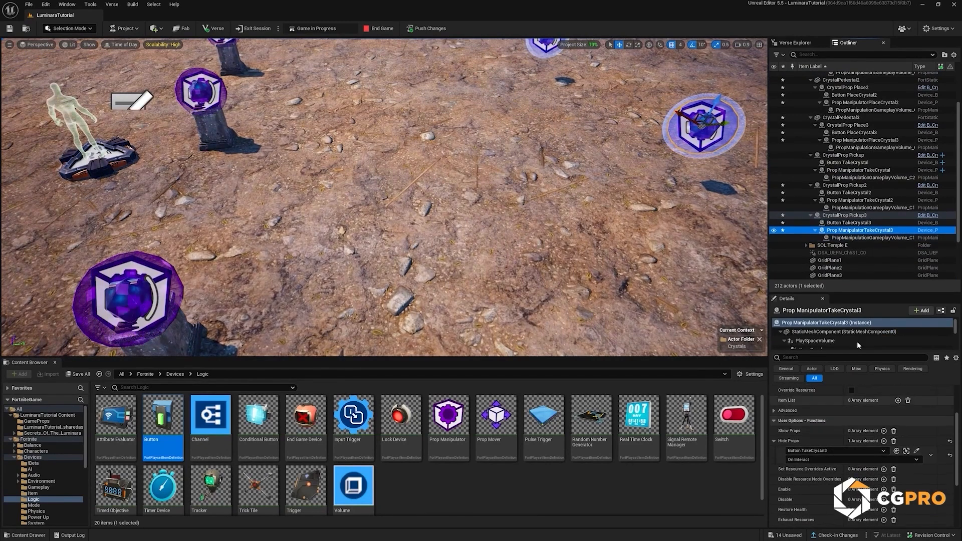
Step: Select CrystalProp Place2's static mesh component and pick the KB3D_SOL_PropMagicCrystal_B_Main mesh in Secrets_Of_The_Luminara/Meshes/Props
{"action": "right_click_drag", "start_coordinate": [450, 201], "coordinate": [541, 200]}
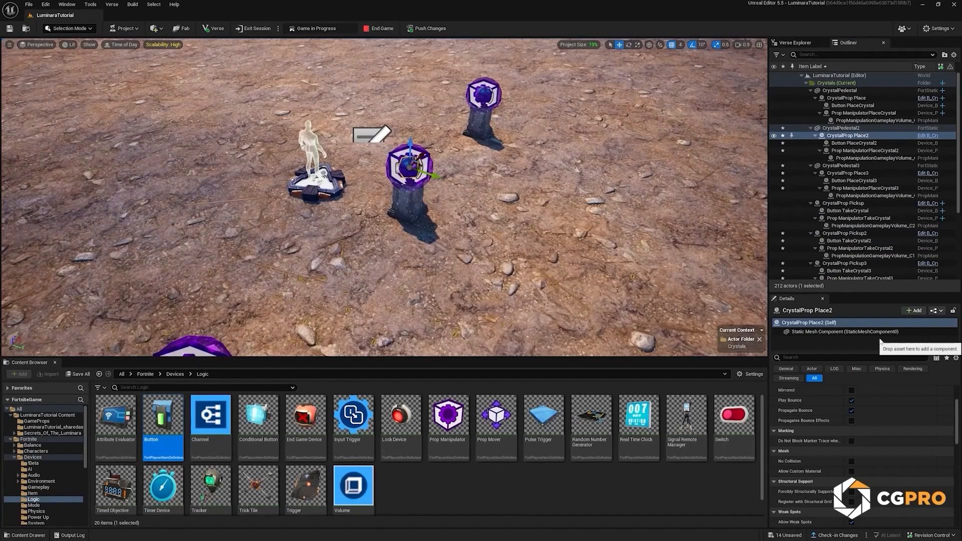
{"action": "left_click", "coordinate": [869, 334]}
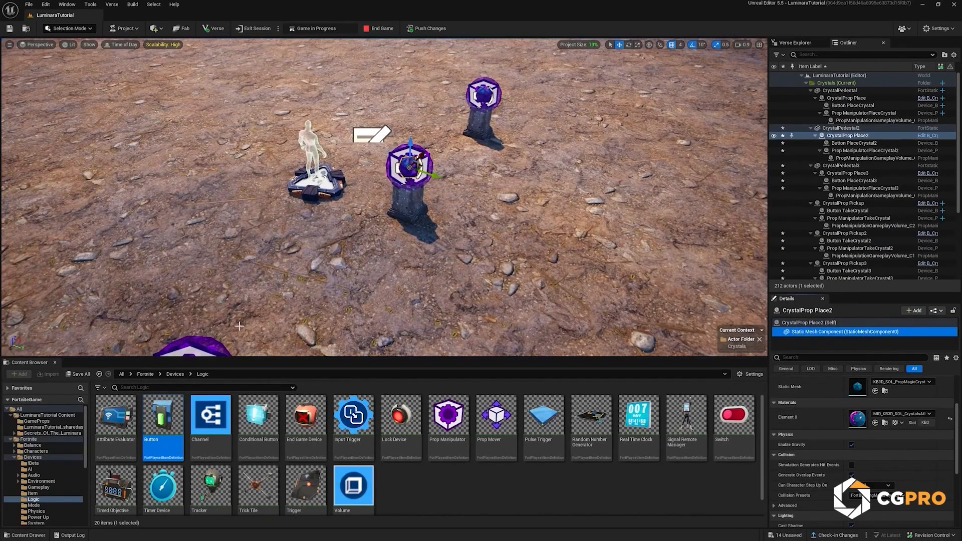
{"action": "left_click", "coordinate": [14, 457]}
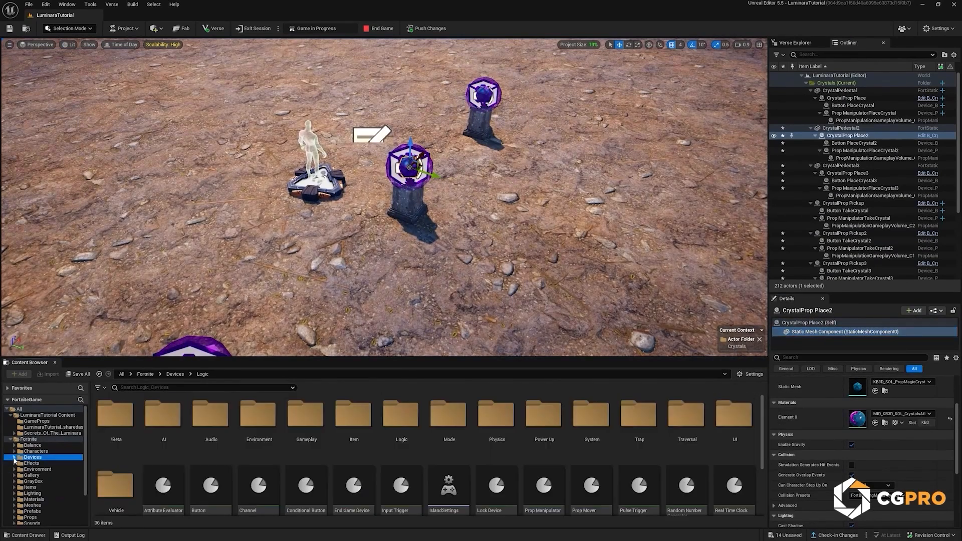
{"action": "left_click", "coordinate": [10, 438]}
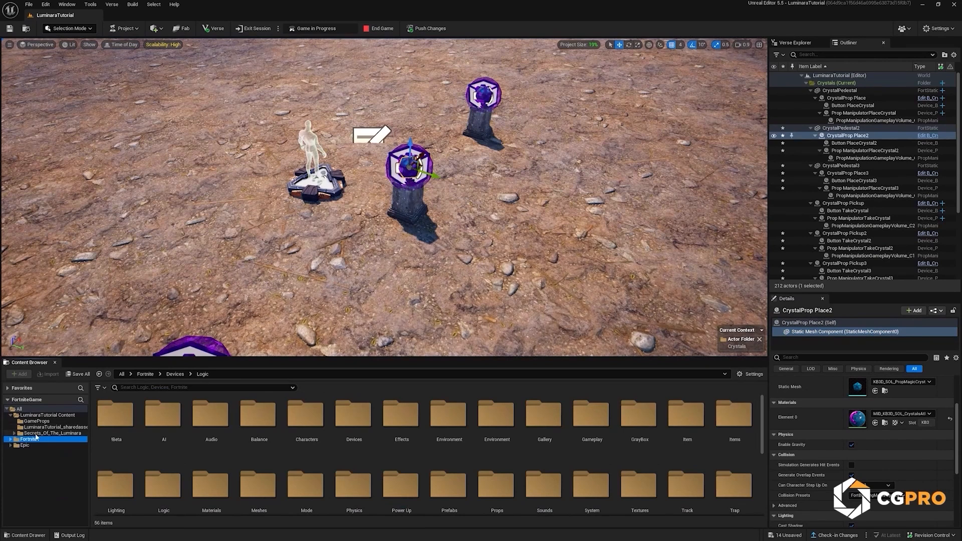
{"action": "left_click", "coordinate": [45, 433]}
{"action": "double_click", "coordinate": [158, 415]}
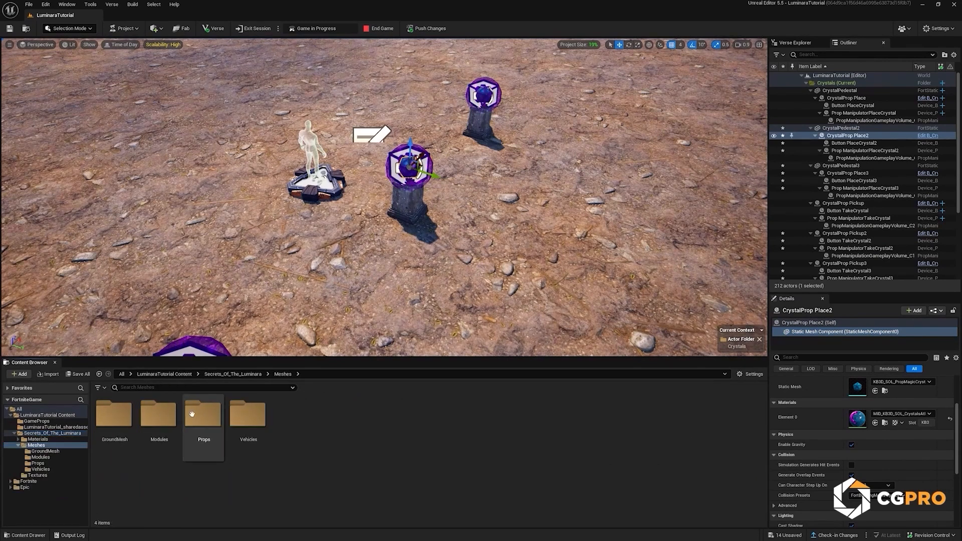
{"action": "double_click", "coordinate": [186, 415]}
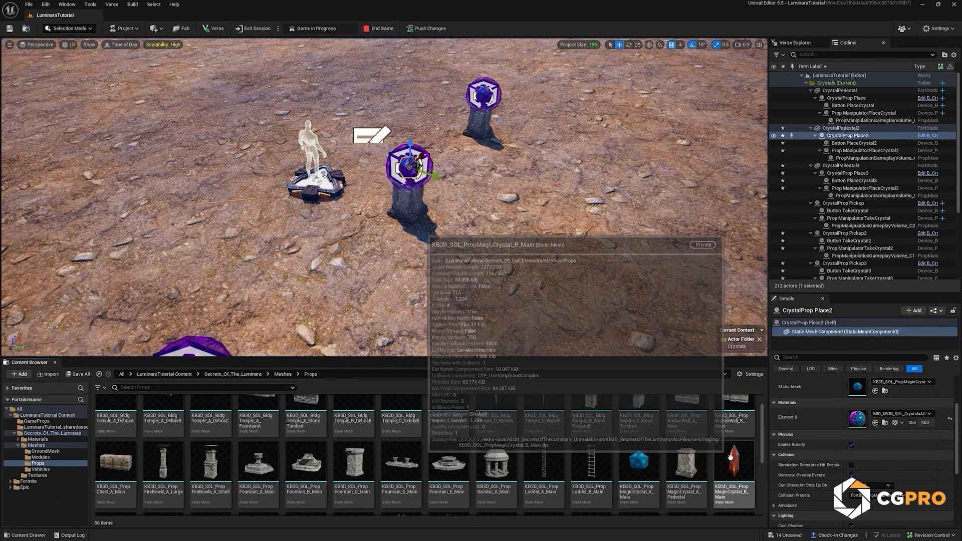
{"action": "left_click", "coordinate": [728, 455]}
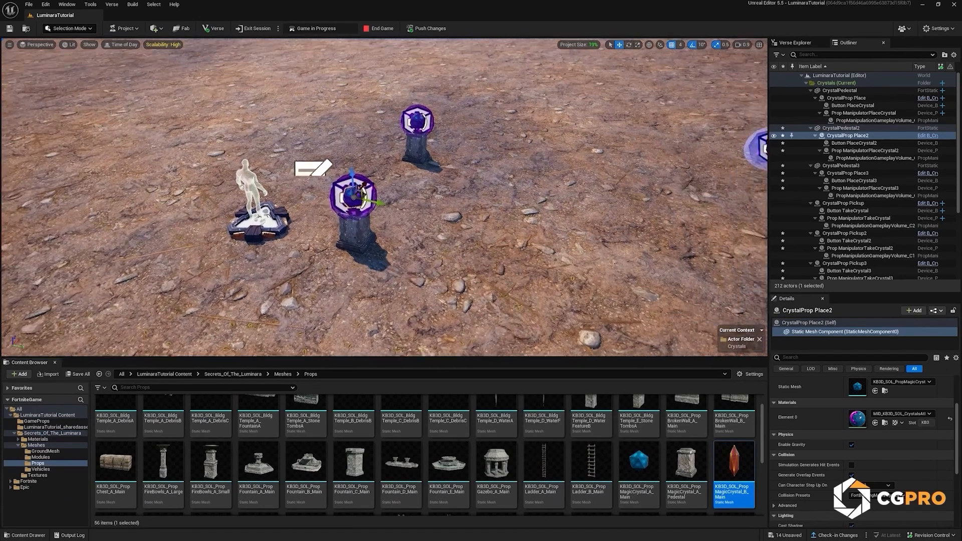
Step: Assign KB3D_SOL_PropMagicCrystal_B_Main as the static mesh of CrystalProp Place2 and CrystalProp Pickup2
{"action": "right_click_drag", "start_coordinate": [501, 200], "coordinate": [523, 207]}
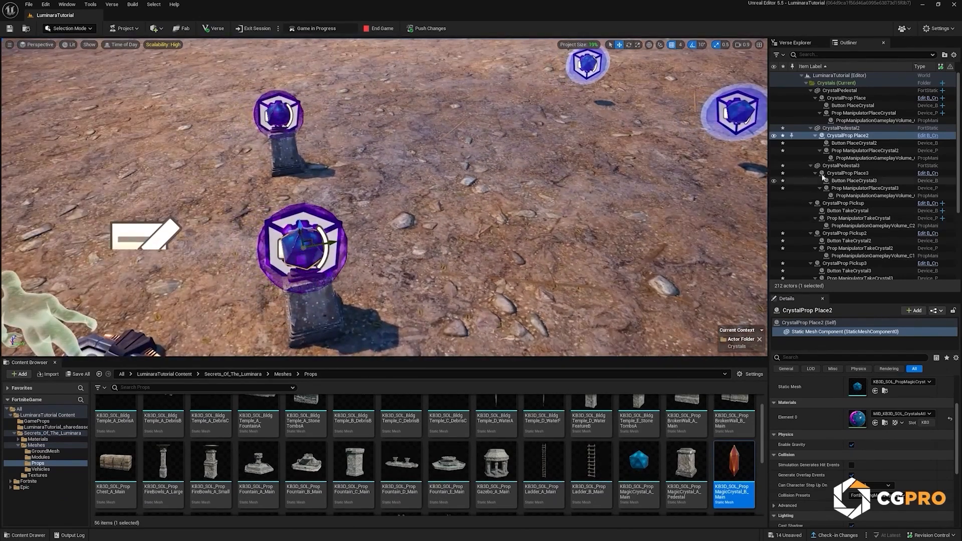
{"action": "scroll", "coordinate": [874, 451], "scroll_direction": "up", "scroll_amount": 2}
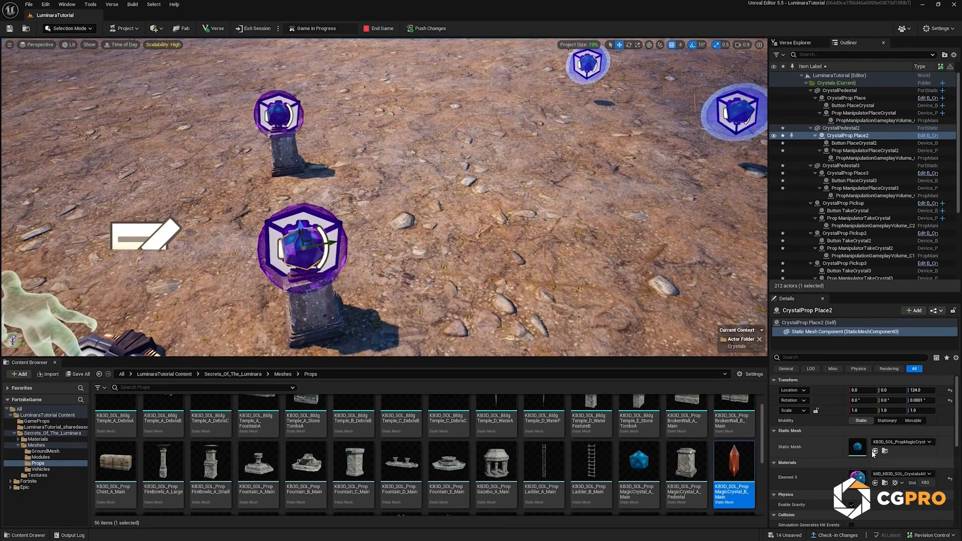
{"action": "left_click", "coordinate": [874, 450]}
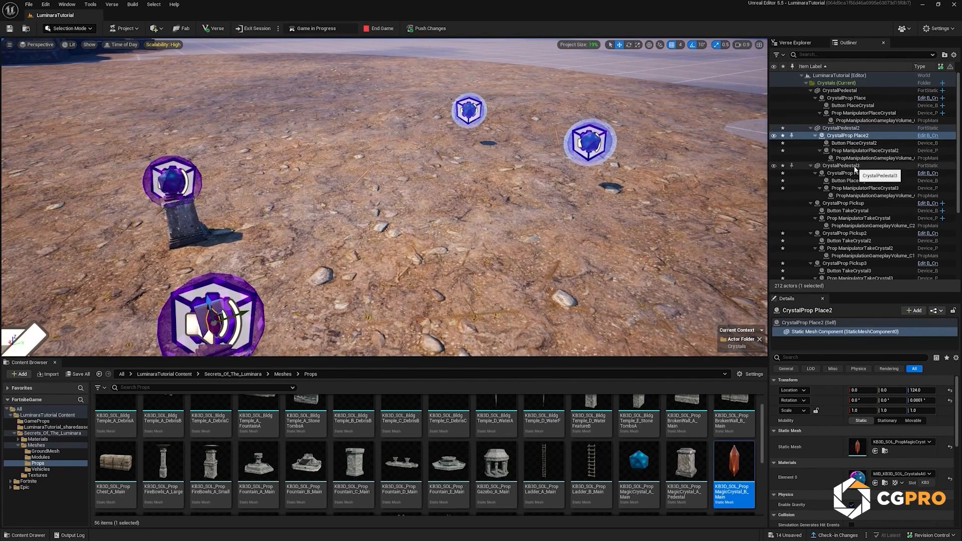
{"action": "left_click", "coordinate": [857, 234]}
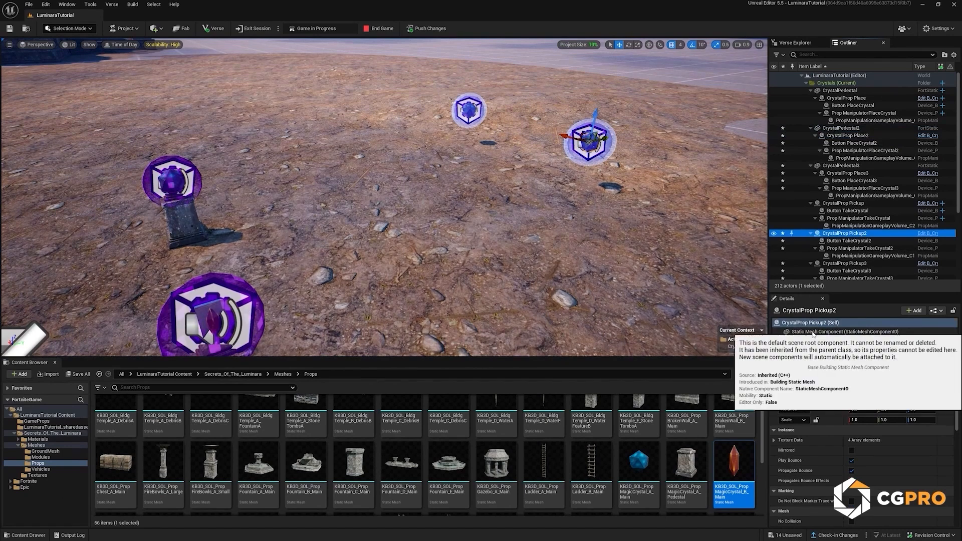
{"action": "left_click", "coordinate": [874, 451]}
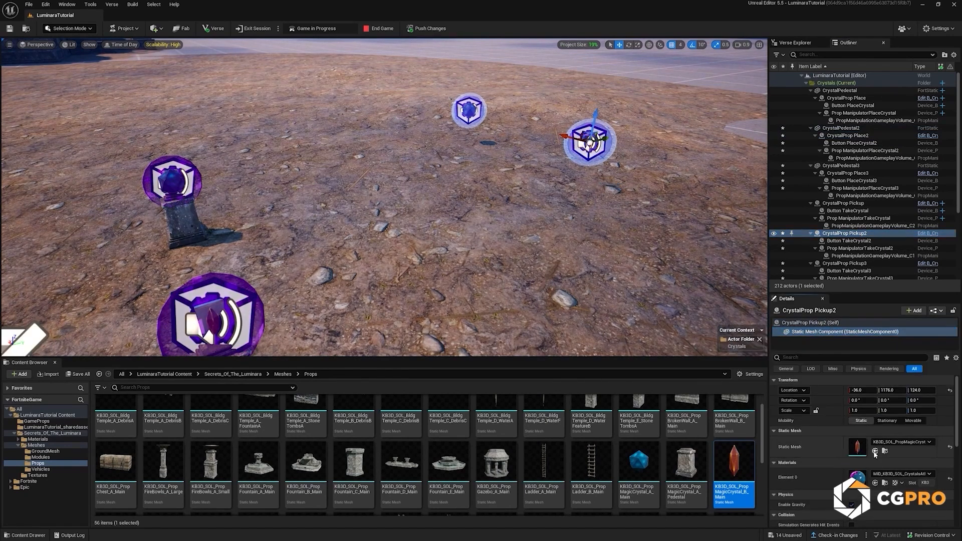
Step: Change the static mesh of CrystalProp Place3 to KB3D_SOL_PropMagicCrystal_C_Main
{"action": "right_click_drag", "start_coordinate": [531, 201], "coordinate": [488, 231]}
{"action": "left_click", "coordinate": [857, 174]}
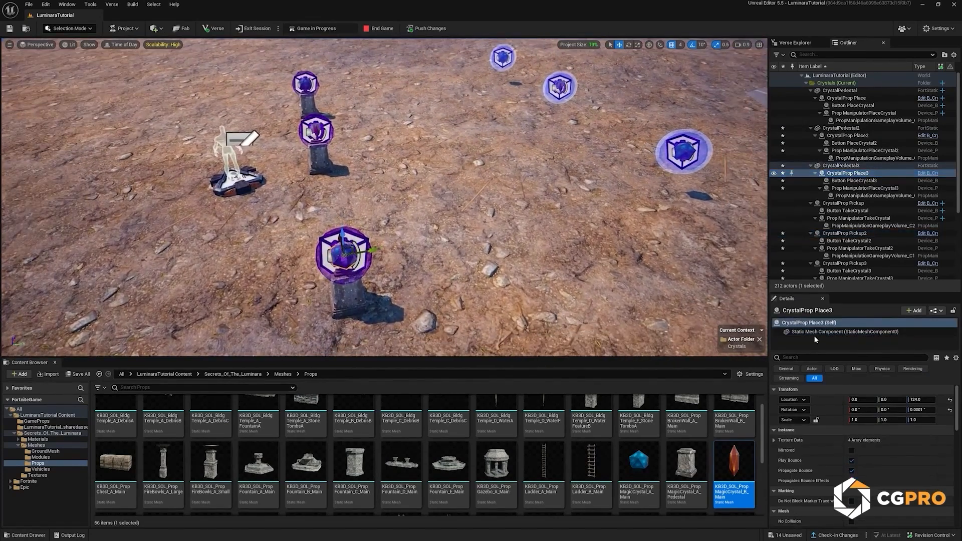
{"action": "left_click", "coordinate": [818, 331]}
{"action": "scroll", "coordinate": [635, 468], "scroll_direction": "down", "scroll_amount": 2}
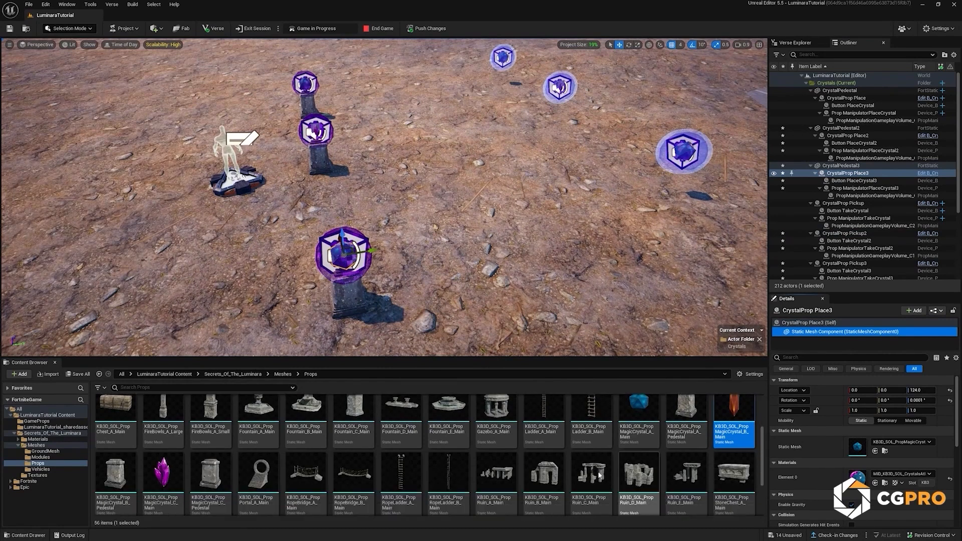
{"action": "left_click", "coordinate": [161, 471]}
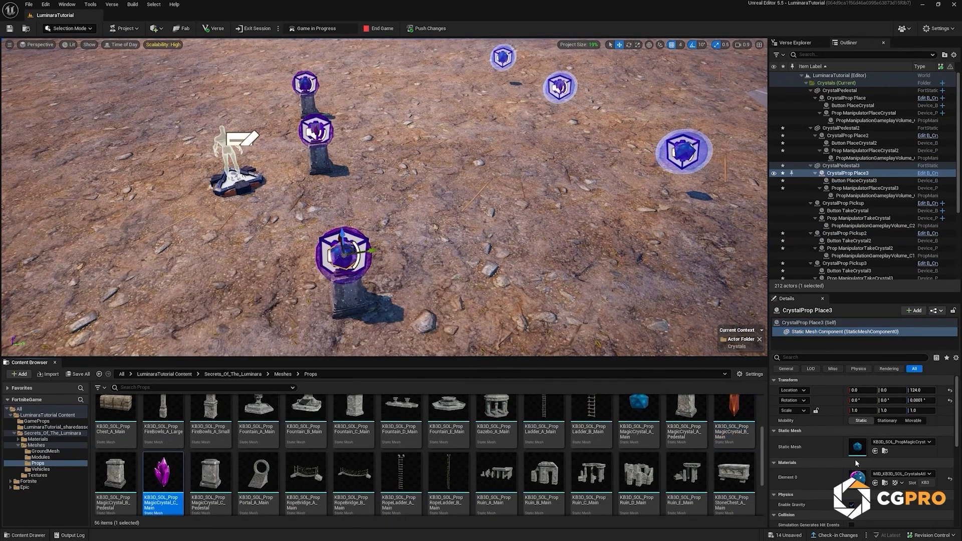
{"action": "left_click", "coordinate": [875, 450]}
Step: Change the static mesh of CrystalProp Pickup3 to KB3D_SOL_PropMagicCrystal_C_Main
{"action": "scroll", "coordinate": [845, 232], "scroll_direction": "down", "scroll_amount": 3}
{"action": "left_click", "coordinate": [845, 229]}
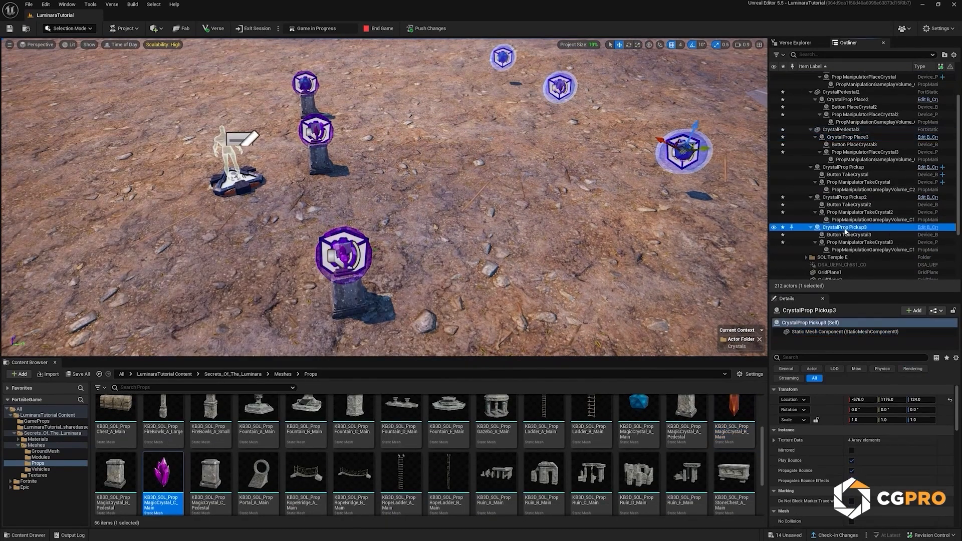
{"action": "left_click", "coordinate": [814, 331]}
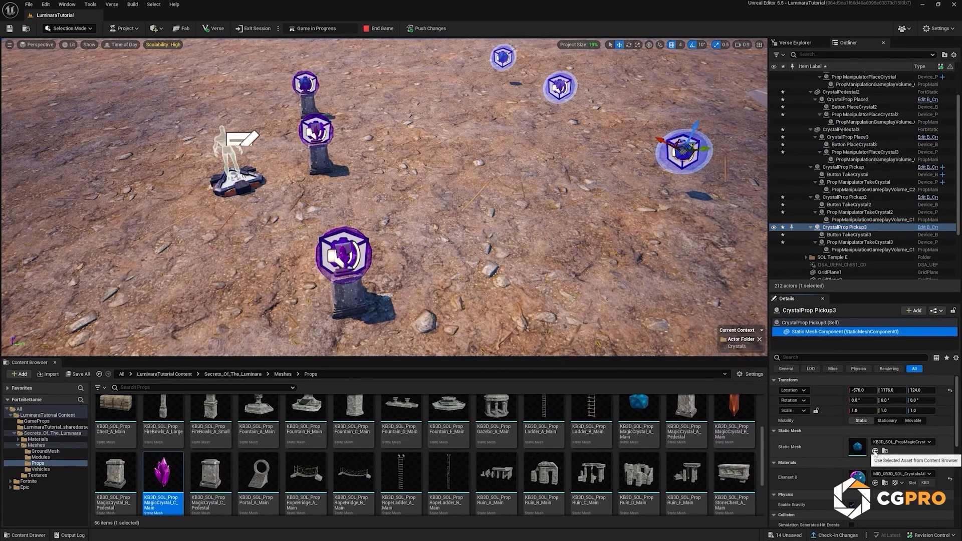
{"action": "left_click", "coordinate": [875, 451]}
{"action": "mouse_move", "coordinate": [463, 215]}
{"action": "right_mouse_down"}
{"action": "mouse_move", "coordinate": [486, 208]}
{"action": "mouse_move", "coordinate": [445, 212]}
{"action": "mouse_move", "coordinate": [454, 217]}
{"action": "right_mouse_up"}
{"action": "key", "text": "g"}
{"action": "key", "text": "s"}
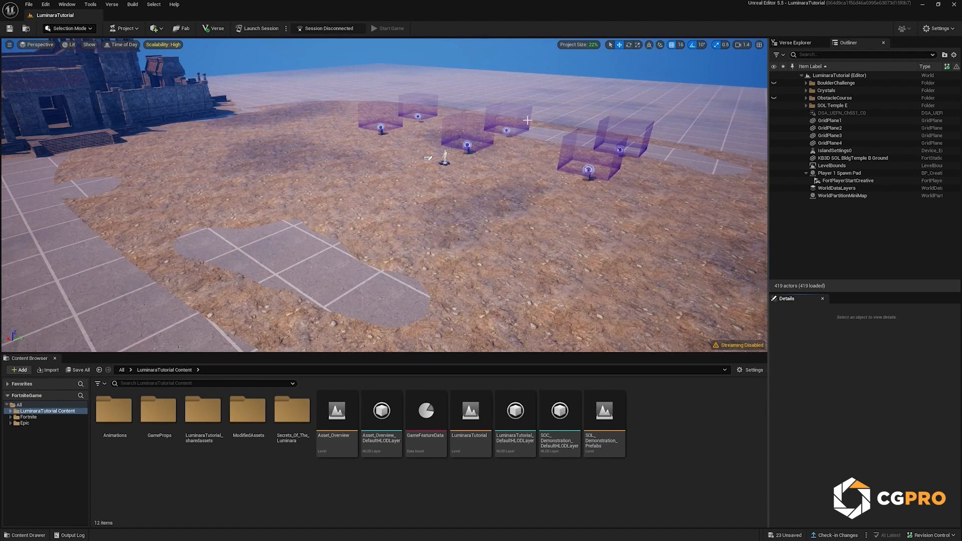
Step: Delete the four grid planes GridPlane1 to GridPlane4 around the temple ground
{"action": "key", "text": "s"}
{"action": "right_click_drag", "start_coordinate": [513, 116], "coordinate": [534, 116]}
{"action": "left_click", "coordinate": [503, 96]}
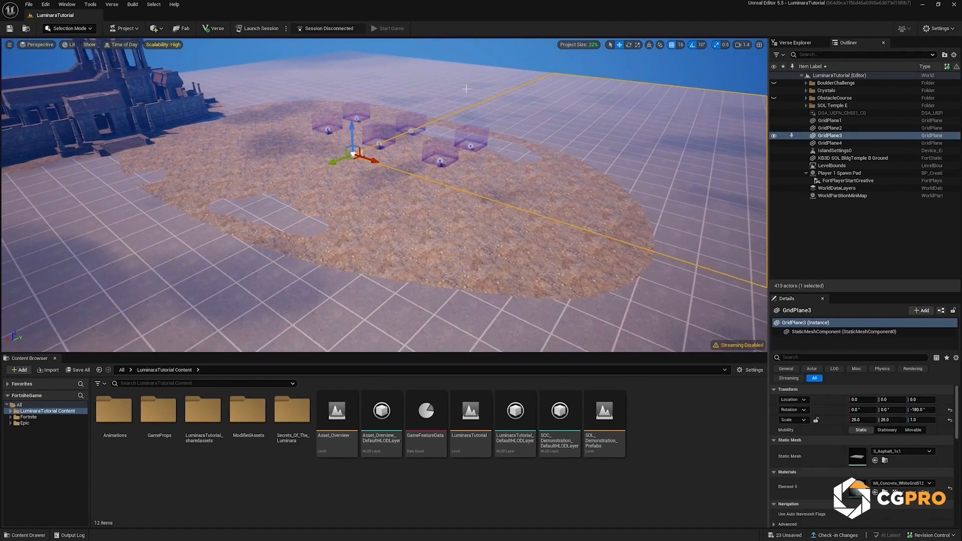
{"action": "left_click", "coordinate": [391, 81], "text": "ctrl"}
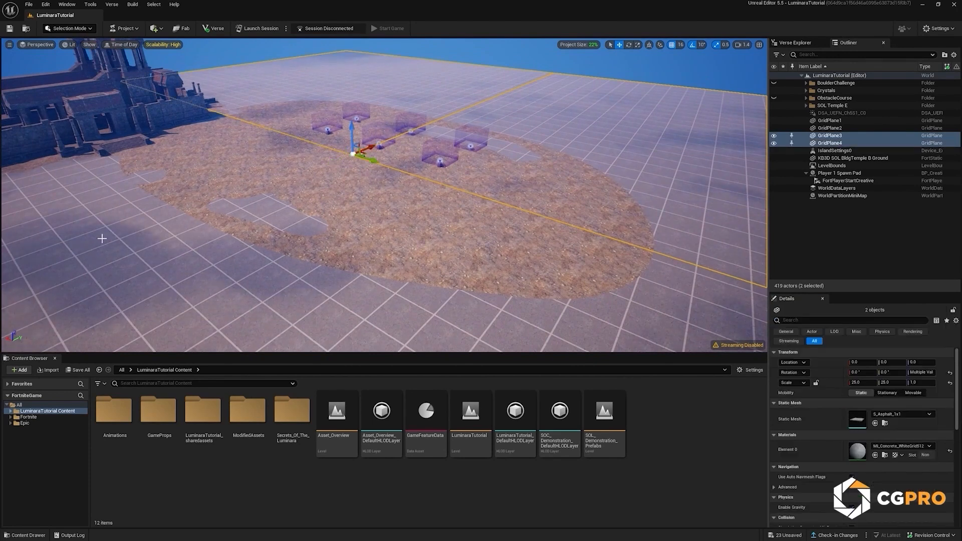
{"action": "left_click", "coordinate": [140, 236], "text": "ctrl"}
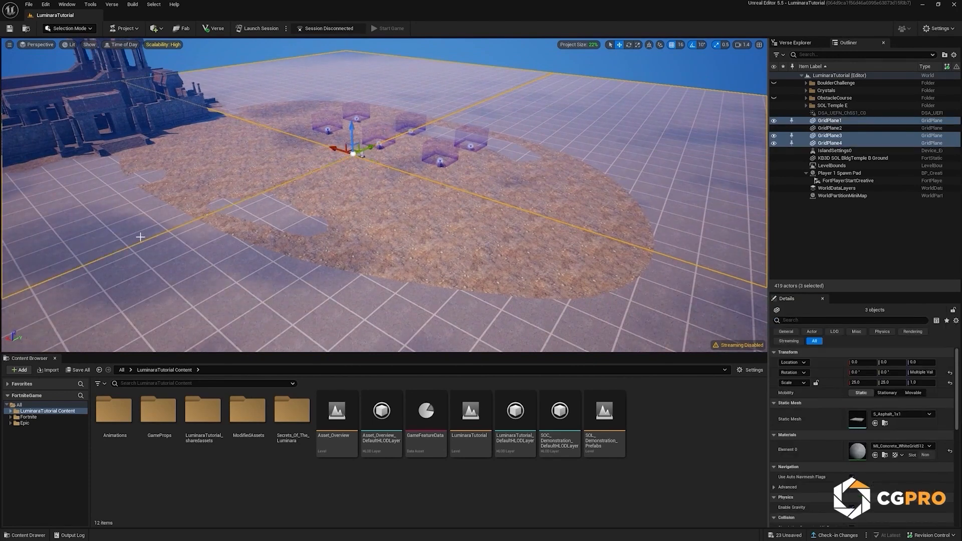
{"action": "left_click", "coordinate": [287, 317], "text": "ctrl"}
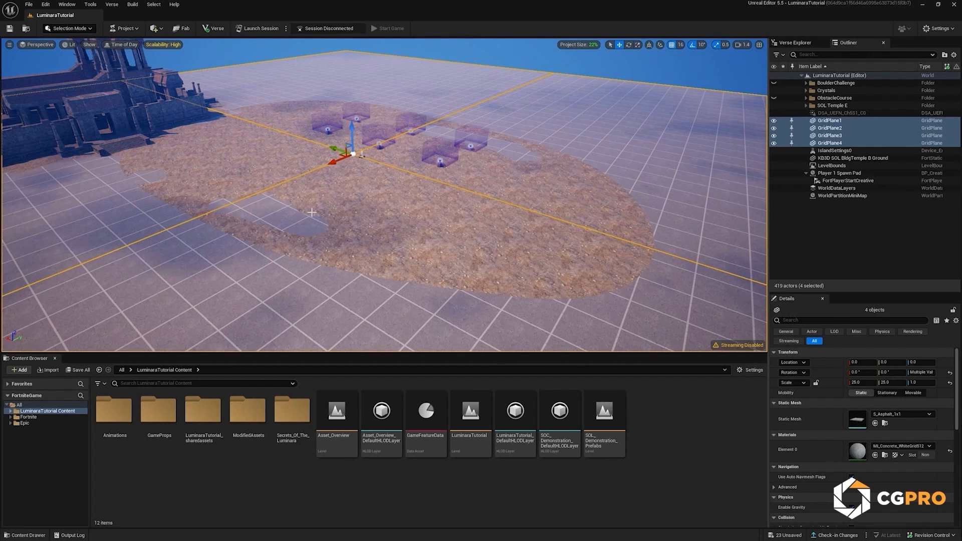
{"action": "key", "text": "Delete"}
{"action": "left_click_drag", "start_coordinate": [336, 173], "coordinate": [237, 136]}
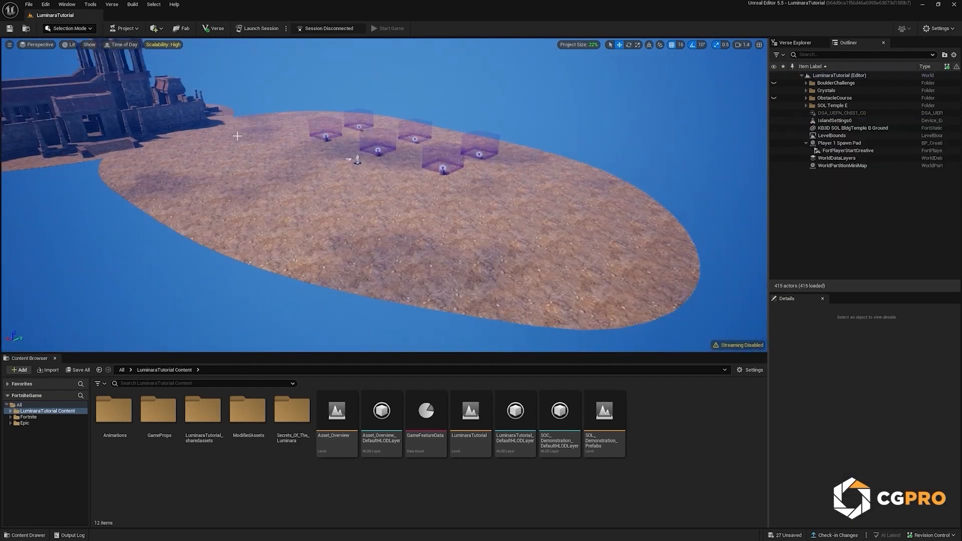
Step: Switch to Landscape mode and set the new landscape's section size to 127×127 Quads
{"action": "left_click", "coordinate": [88, 30]}
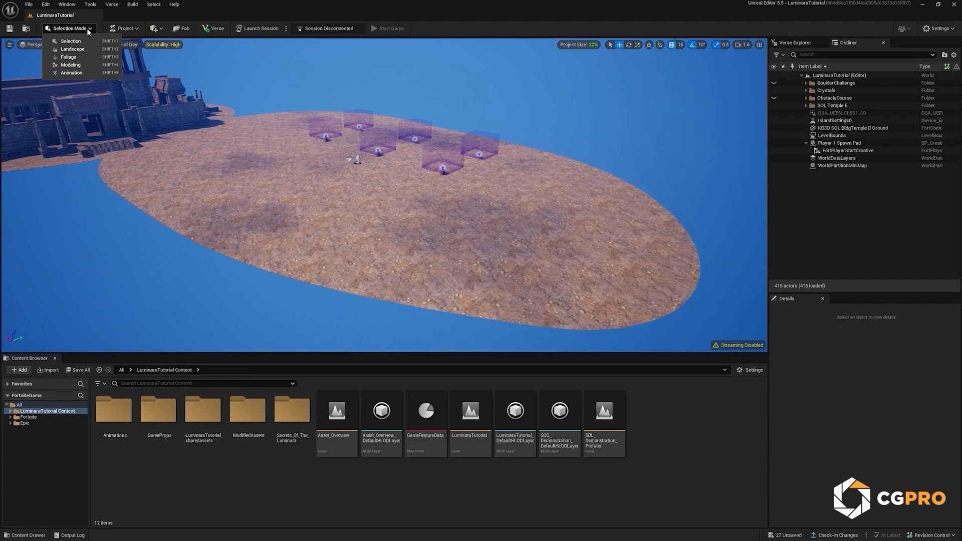
{"action": "left_click", "coordinate": [73, 49]}
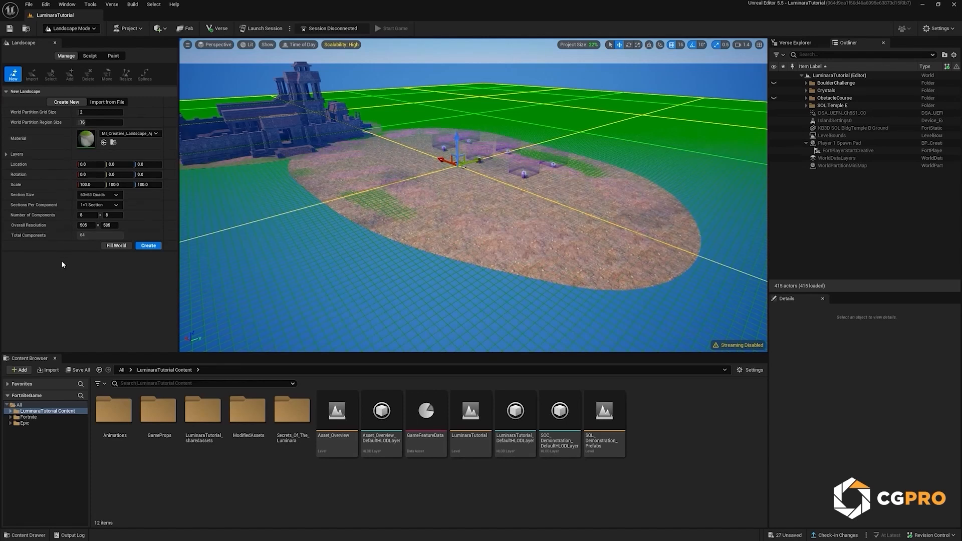
{"action": "left_click", "coordinate": [108, 195]}
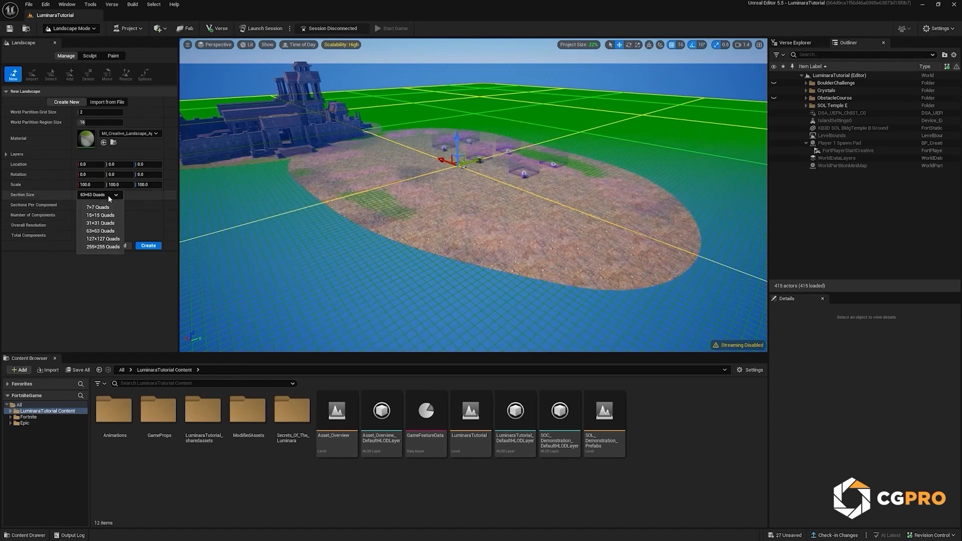
{"action": "left_click", "coordinate": [107, 239]}
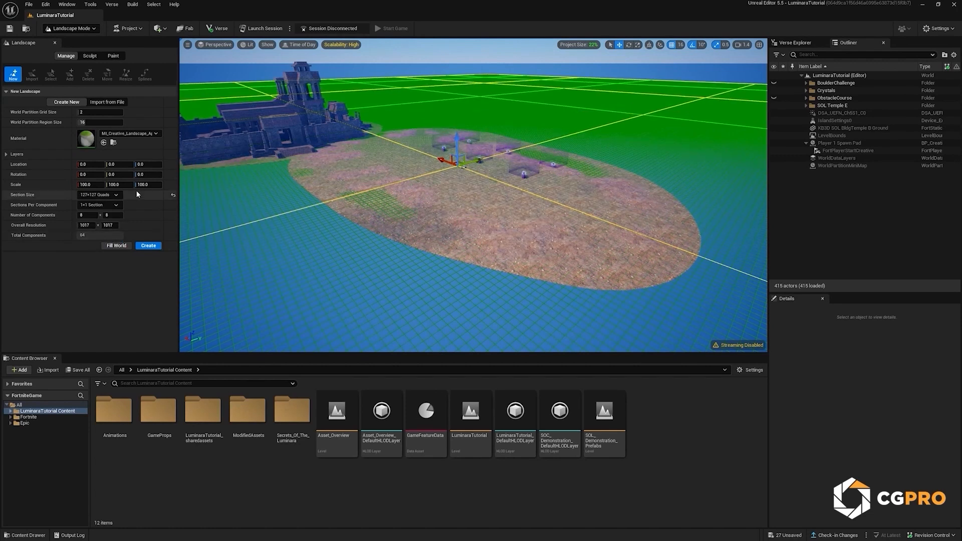
Step: Search the new landscape's available materials for "landscape" and browse the options without changing the assigned material
{"action": "left_click", "coordinate": [139, 134]}
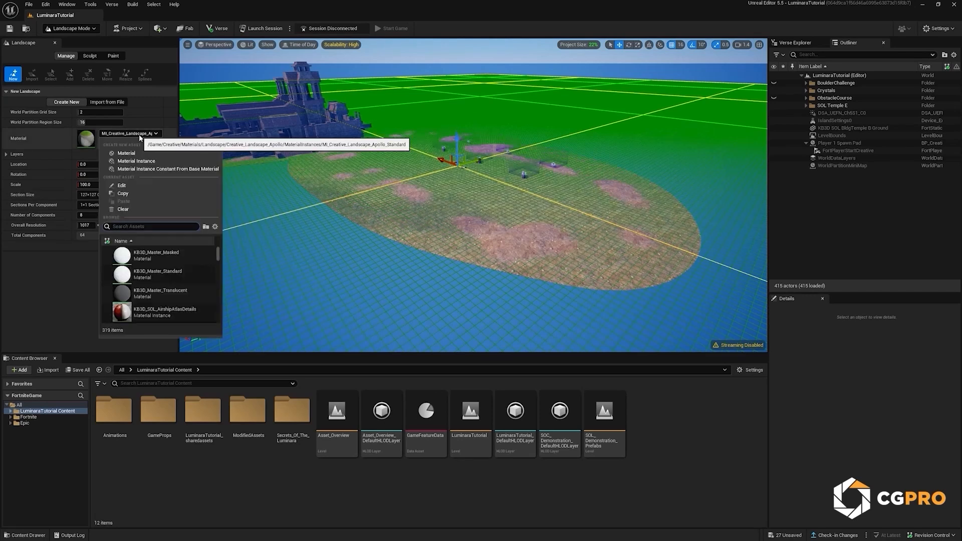
{"action": "type", "text": "landscape"}
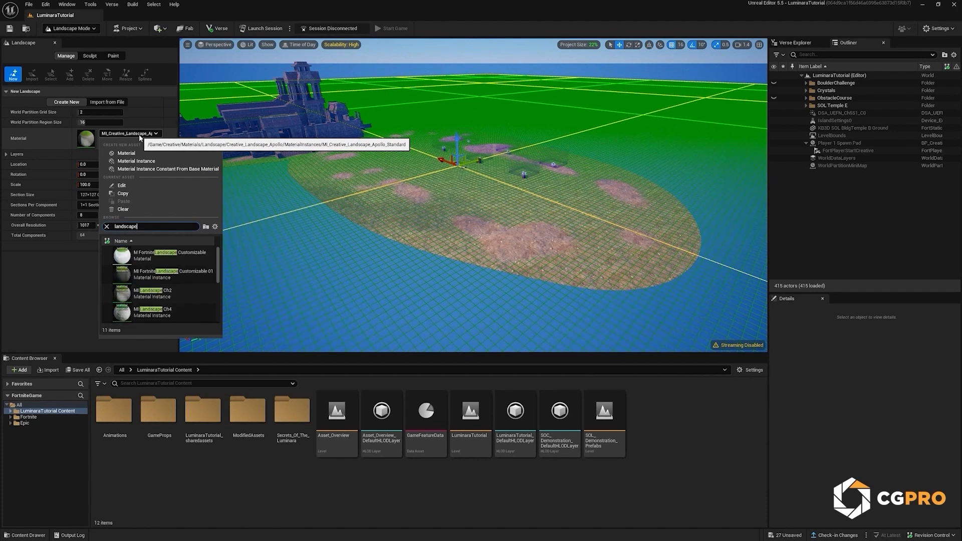
{"action": "scroll", "coordinate": [188, 258], "scroll_direction": "down", "scroll_amount": 1}
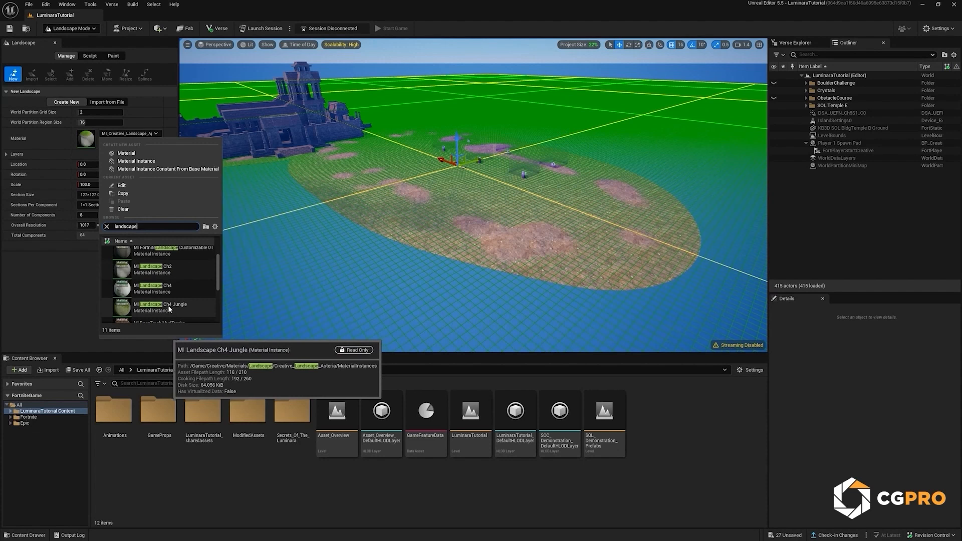
{"action": "key", "text": "Escape"}
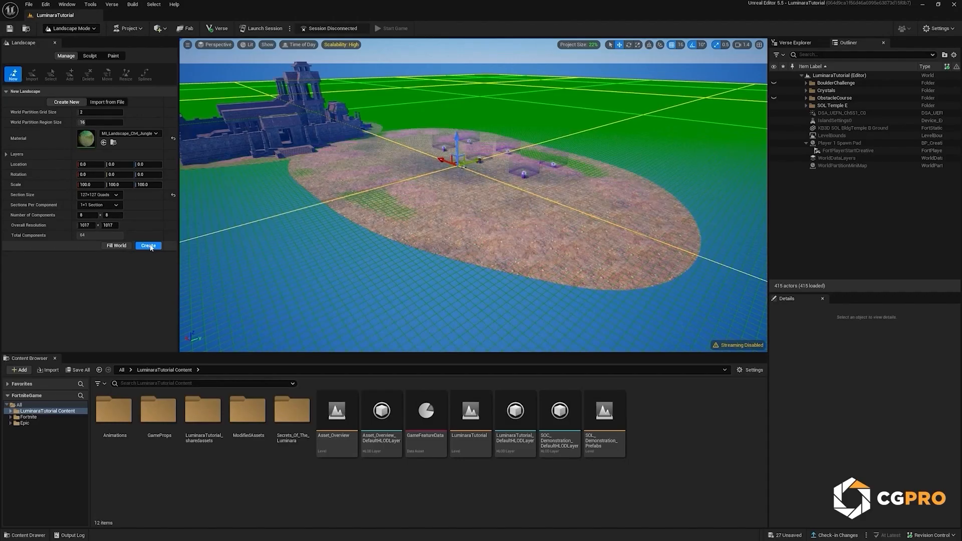
Step: Create the landscape and select Layer1 as the target layer for painting
{"action": "left_click", "coordinate": [150, 246]}
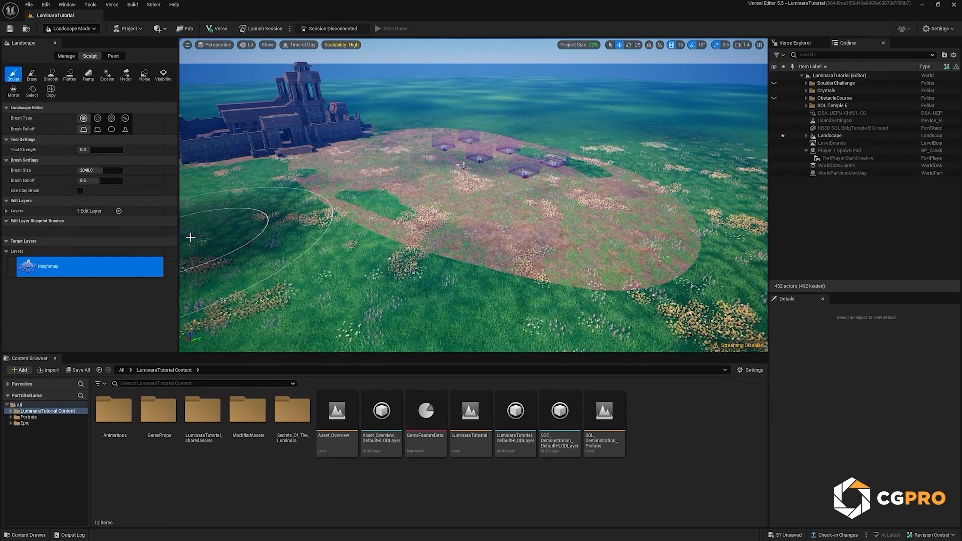
{"action": "left_click", "coordinate": [113, 56]}
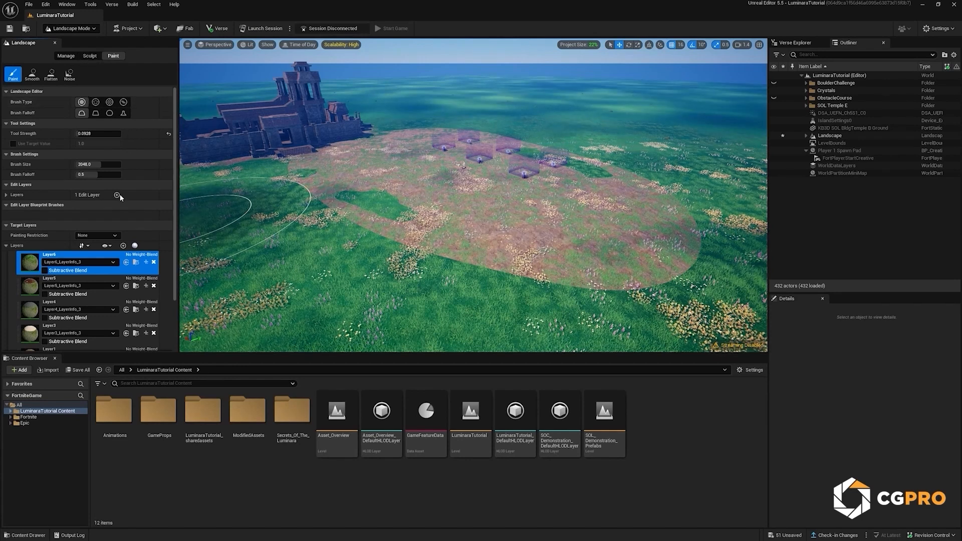
{"action": "scroll", "coordinate": [113, 290], "scroll_direction": "down", "scroll_amount": 3}
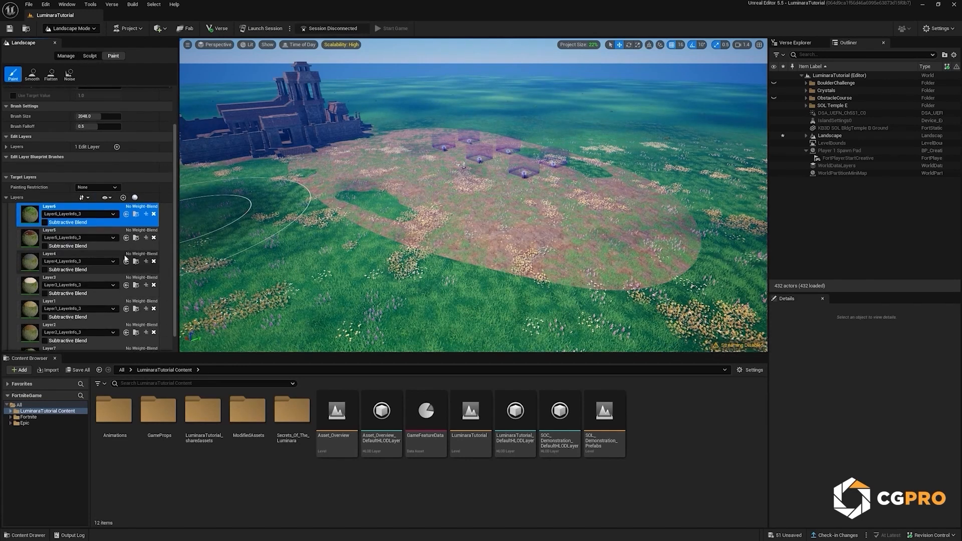
{"action": "scroll", "coordinate": [107, 272], "scroll_direction": "down", "scroll_amount": 1}
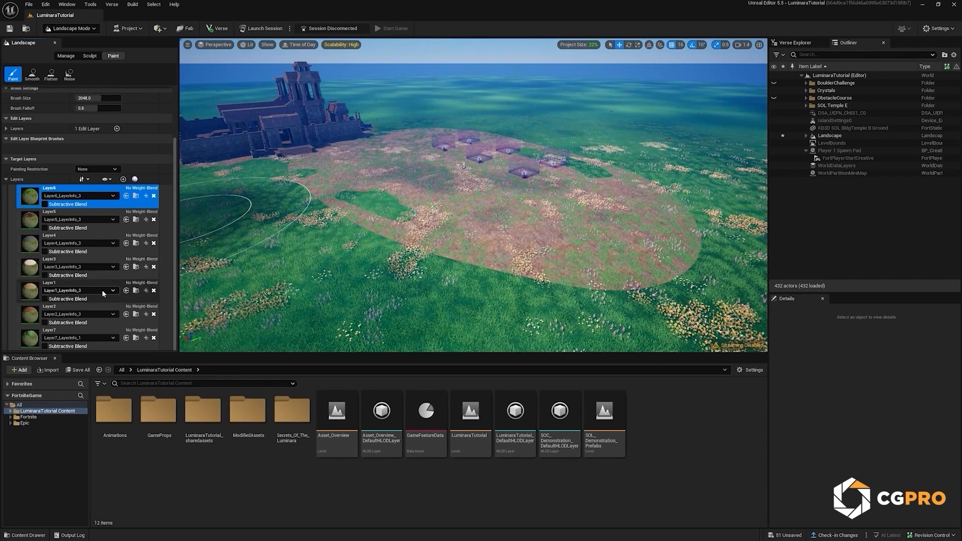
{"action": "left_click", "coordinate": [31, 293]}
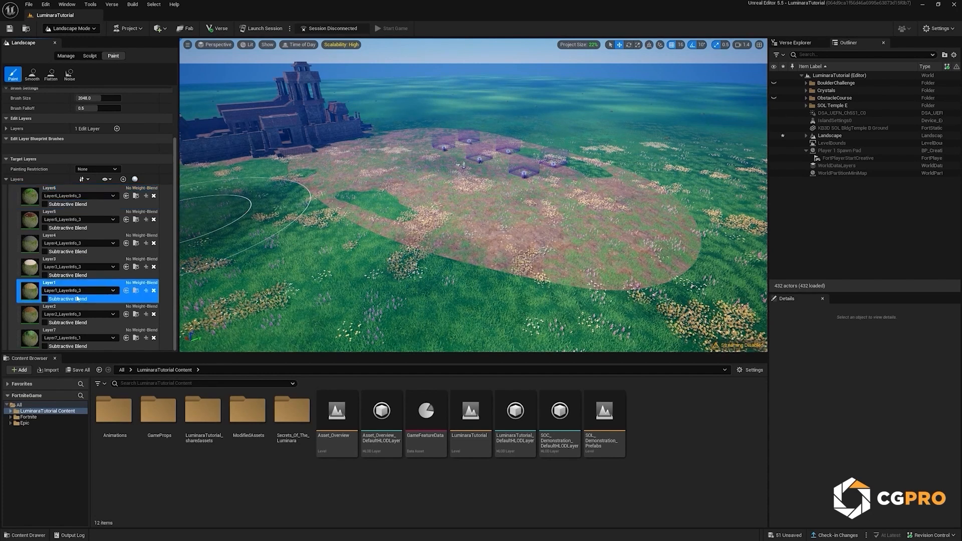
Step: Paint Layer1 over a large area of grass beside the temple with a tool strength of about 0.54
{"action": "key", "text": "s"}
{"action": "mouse_move", "coordinate": [340, 288]}
{"action": "right_mouse_down"}
{"action": "mouse_move", "coordinate": [308, 289]}
{"action": "mouse_move", "coordinate": [341, 289]}
{"action": "right_mouse_up"}
{"action": "left_click_drag", "start_coordinate": [336, 253], "coordinate": [333, 221]}
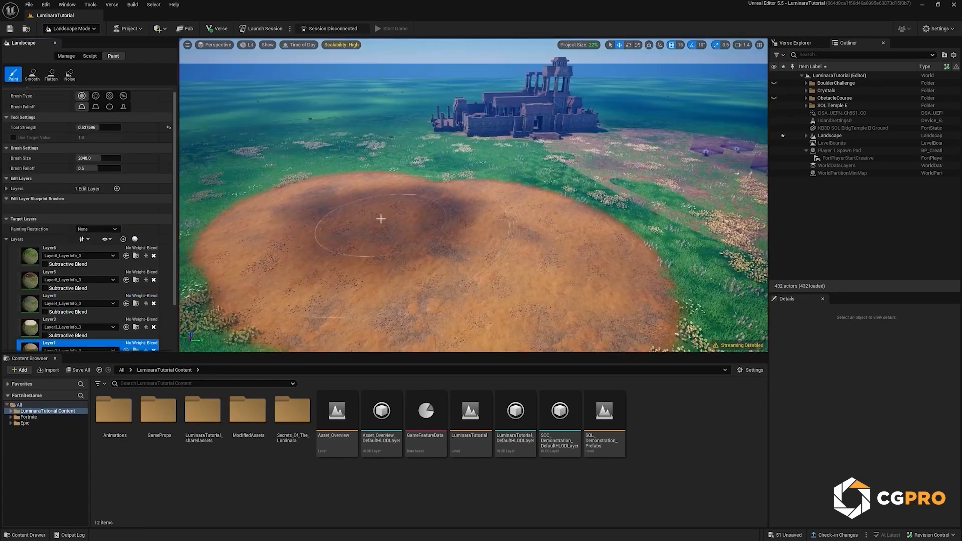
{"action": "left_click_drag", "start_coordinate": [350, 206], "coordinate": [329, 207]}
{"action": "right_click_drag", "start_coordinate": [329, 206], "coordinate": [279, 204]}
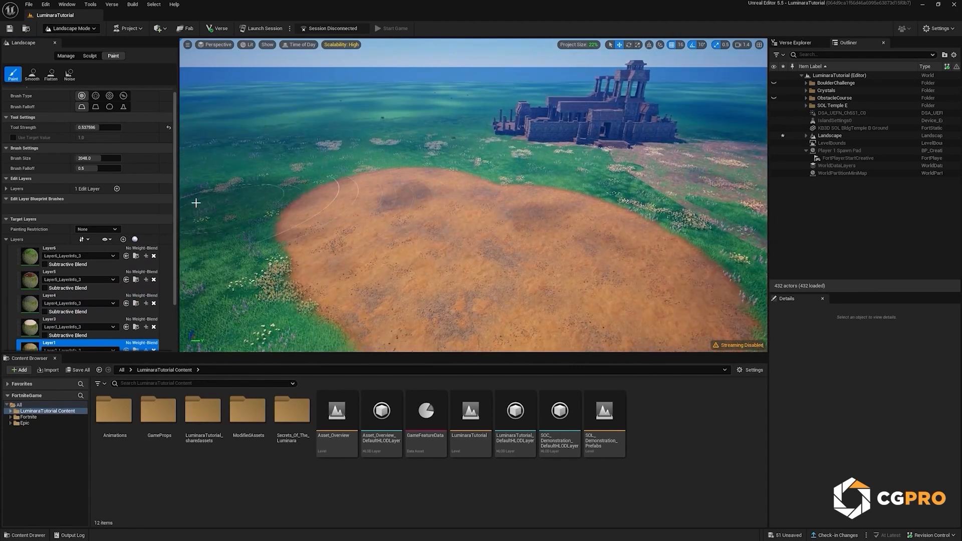
Step: Set the paint brush size to 8192 and extend the Layer1 dirt across a wider area
{"action": "scroll", "coordinate": [85, 164], "scroll_direction": "up", "scroll_amount": 1}
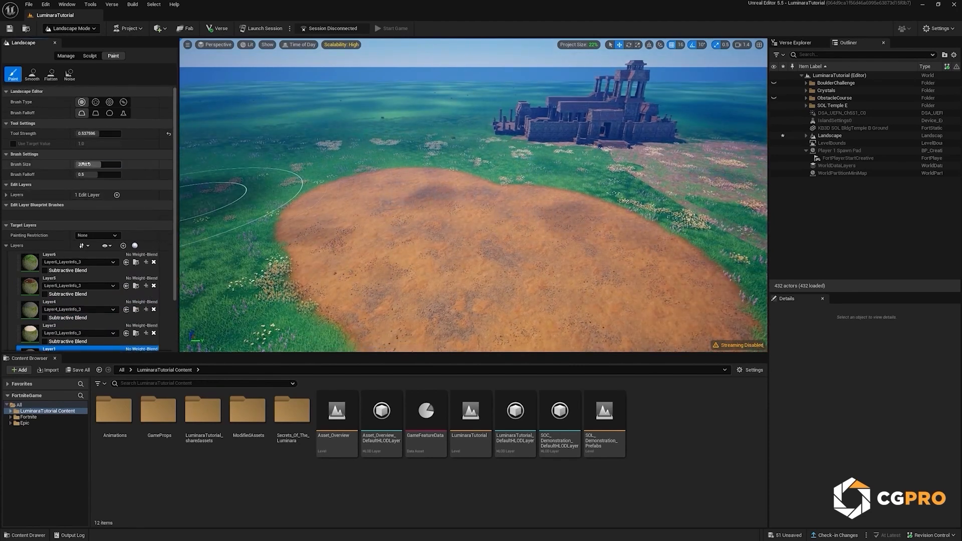
{"action": "left_click_drag", "start_coordinate": [85, 164], "coordinate": [120, 164]}
{"action": "right_click_drag", "start_coordinate": [436, 190], "coordinate": [370, 178]}
{"action": "mouse_move", "coordinate": [440, 189]}
{"action": "left_mouse_down"}
{"action": "mouse_move", "coordinate": [422, 206]}
{"action": "mouse_move", "coordinate": [408, 193]}
{"action": "left_mouse_up"}
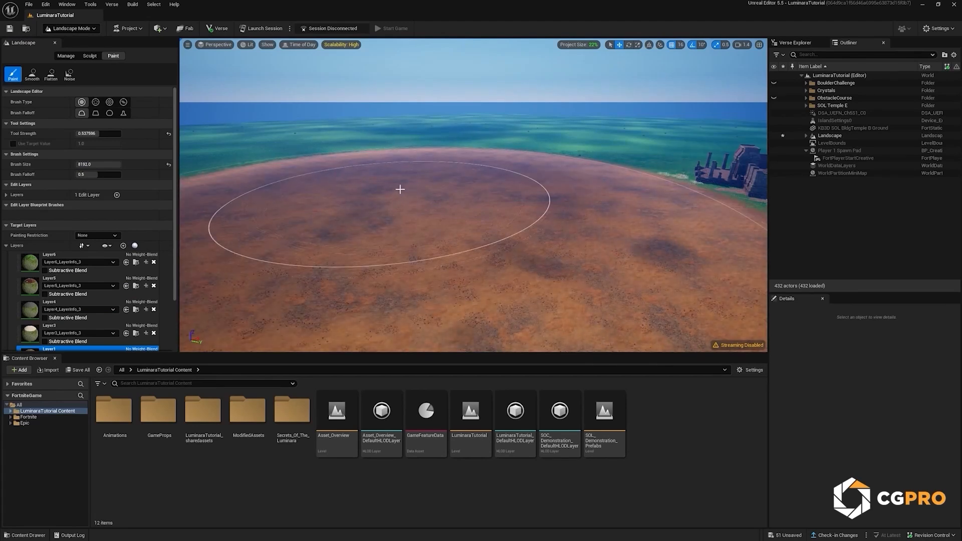
Step: Reduce the brush size to about 743 and tool strength to about 0.076, and paint a soft Layer1 patch in the grass near the dirt area
{"action": "left_click", "coordinate": [116, 165]}
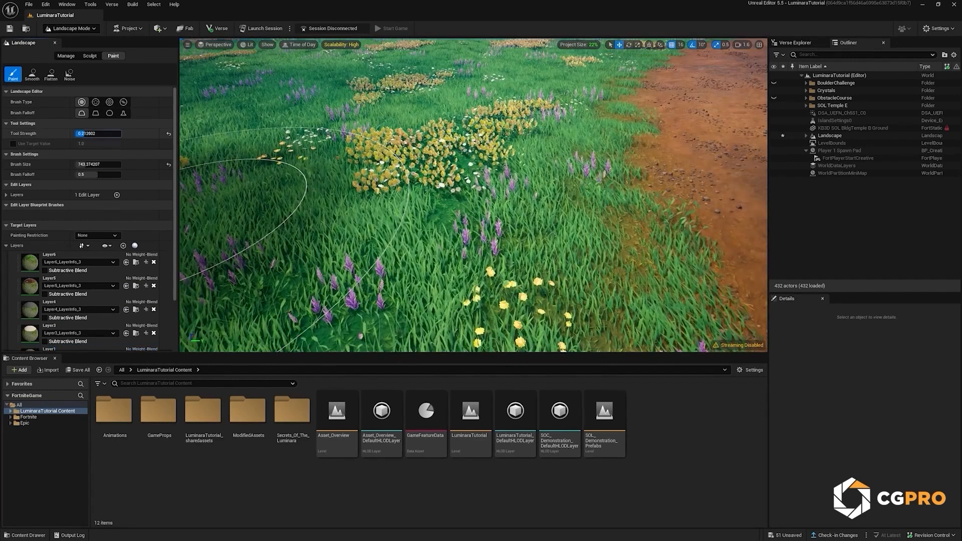
{"action": "left_click_drag", "start_coordinate": [85, 133], "coordinate": [78, 134]}
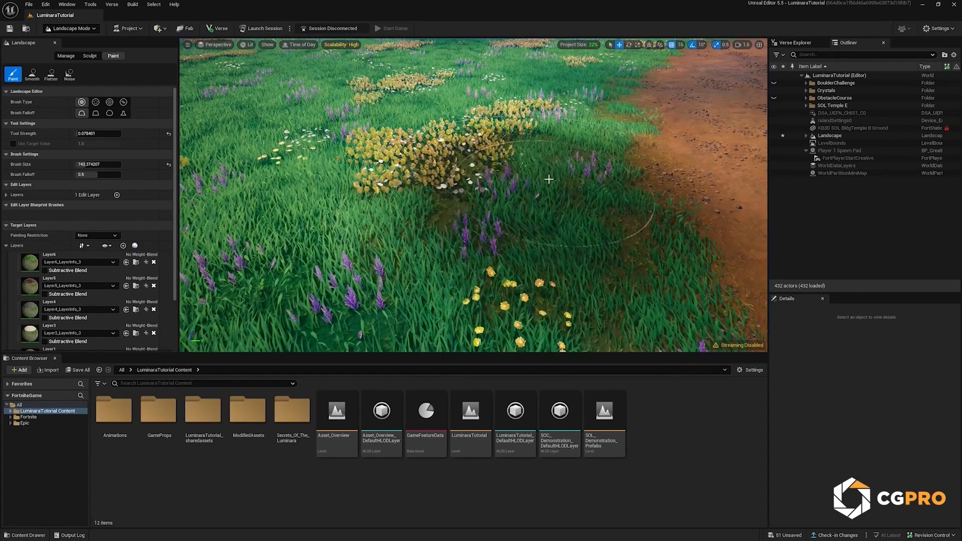
{"action": "left_click_drag", "start_coordinate": [535, 146], "coordinate": [504, 157]}
{"action": "mouse_move", "coordinate": [423, 193]}
{"action": "left_mouse_down"}
{"action": "mouse_move", "coordinate": [395, 225]}
{"action": "mouse_move", "coordinate": [367, 210]}
{"action": "mouse_move", "coordinate": [383, 208]}
{"action": "left_mouse_up"}
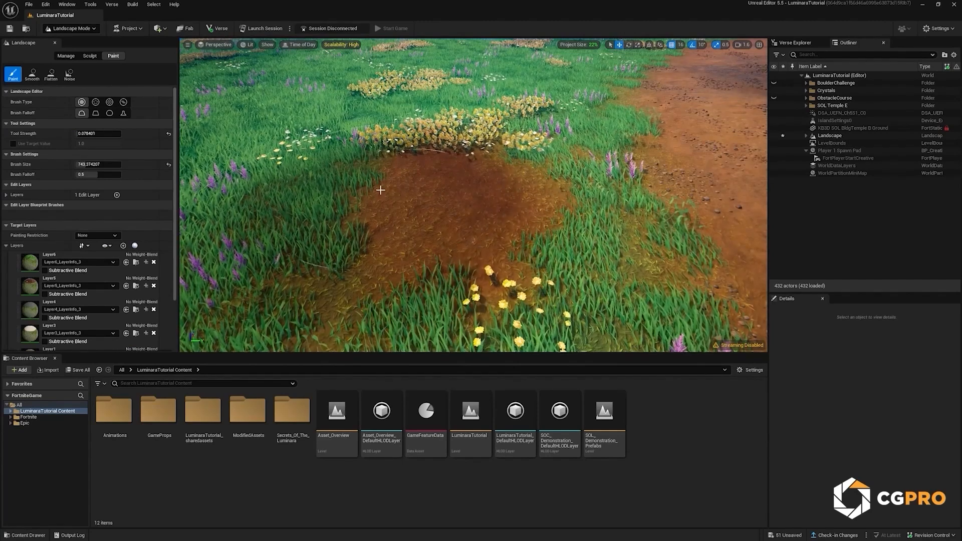
{"action": "right_click_drag", "start_coordinate": [356, 195], "coordinate": [367, 208]}
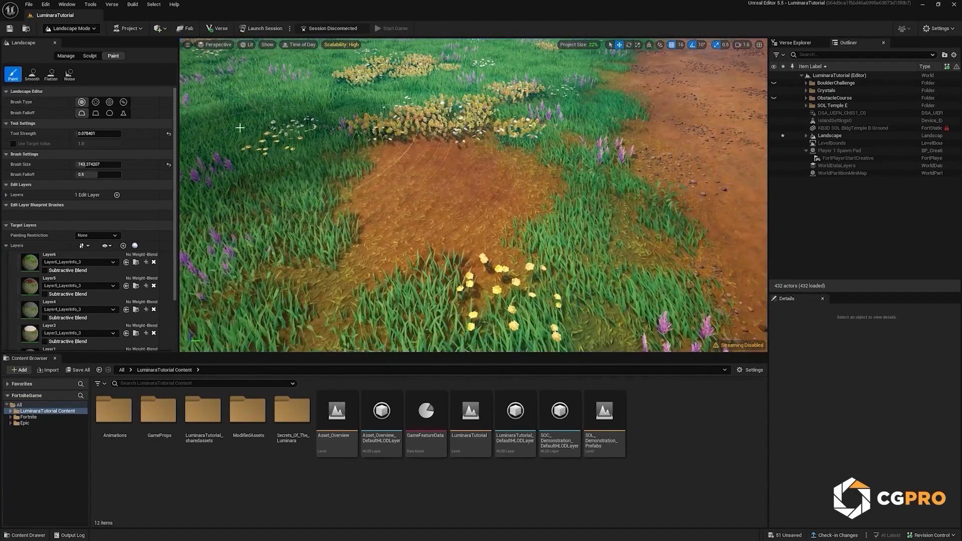
Step: Sculpt a steep raised hill in the grass away from the dirt area, with tool strength 0.3 and brush size 2048
{"action": "left_click", "coordinate": [89, 55]}
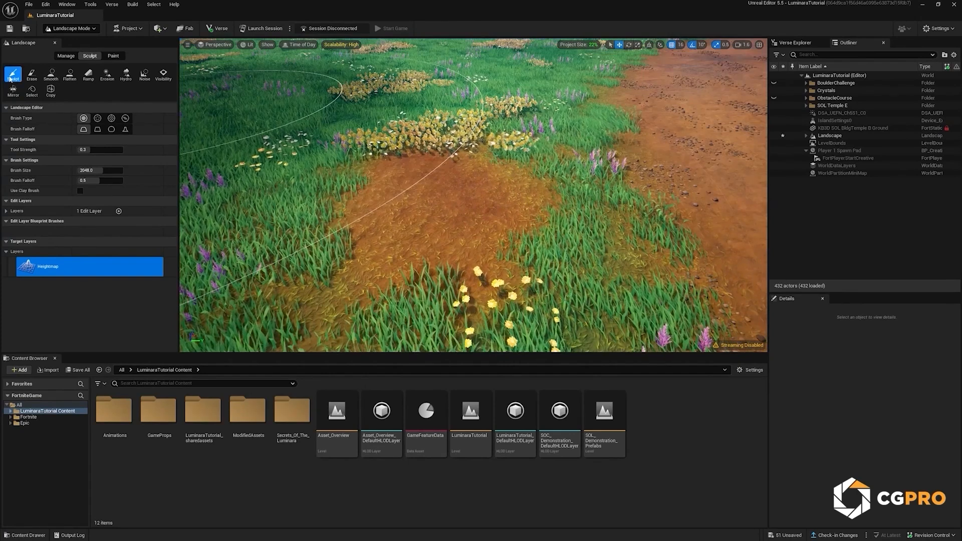
{"action": "key", "text": "s"}
{"action": "right_click_drag", "start_coordinate": [323, 141], "coordinate": [311, 129]}
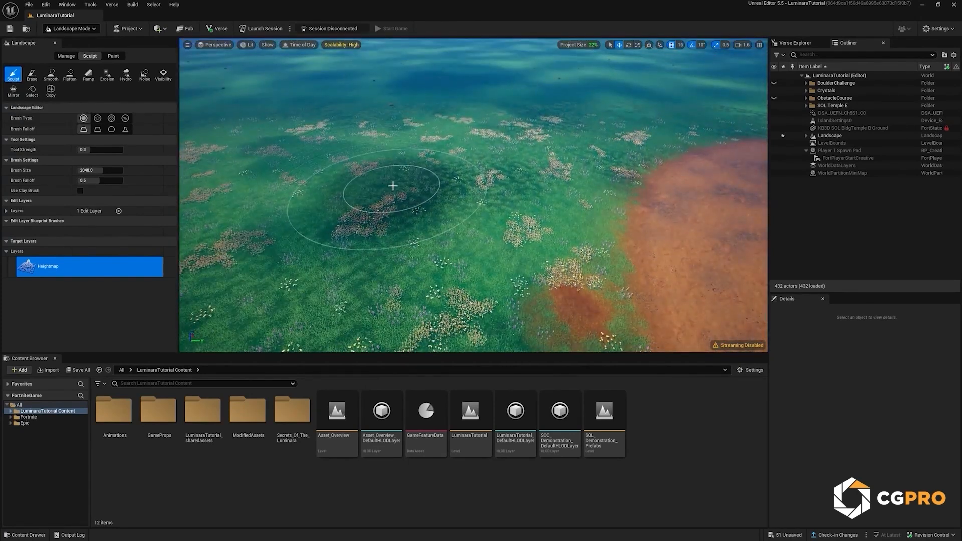
{"action": "mouse_move", "coordinate": [397, 184]}
{"action": "left_mouse_down"}
{"action": "mouse_move", "coordinate": [366, 174]}
{"action": "mouse_move", "coordinate": [384, 173]}
{"action": "left_mouse_up"}
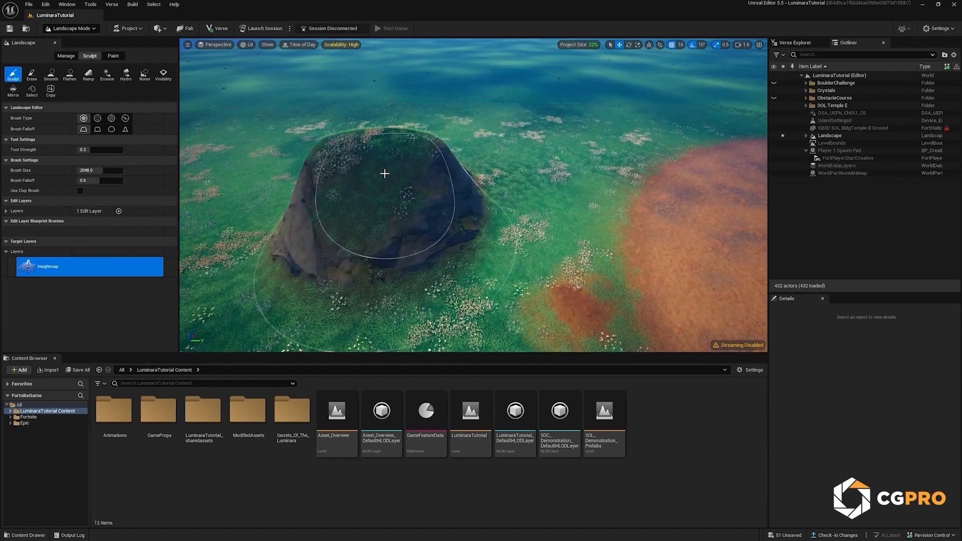
{"action": "key", "text": "a"}
{"action": "right_click_drag", "start_coordinate": [384, 167], "coordinate": [358, 169]}
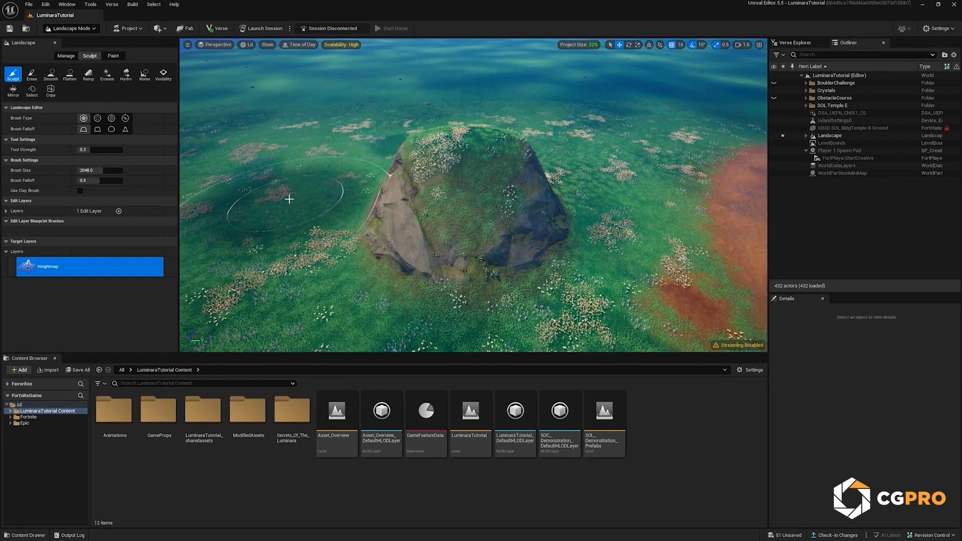
Step: Lower the terrain beside the hill with the Sculpt tool to form a crater
{"action": "mouse_move", "coordinate": [285, 198]}
{"action": "left_mouse_down", "text": "shift"}
{"action": "mouse_move", "coordinate": [280, 212]}
{"action": "mouse_move", "coordinate": [300, 212]}
{"action": "mouse_move", "coordinate": [281, 207]}
{"action": "left_mouse_up", "text": "shift"}
{"action": "key", "text": "w"}
{"action": "key", "text": "a"}
{"action": "right_click_drag", "start_coordinate": [281, 207], "coordinate": [260, 206]}
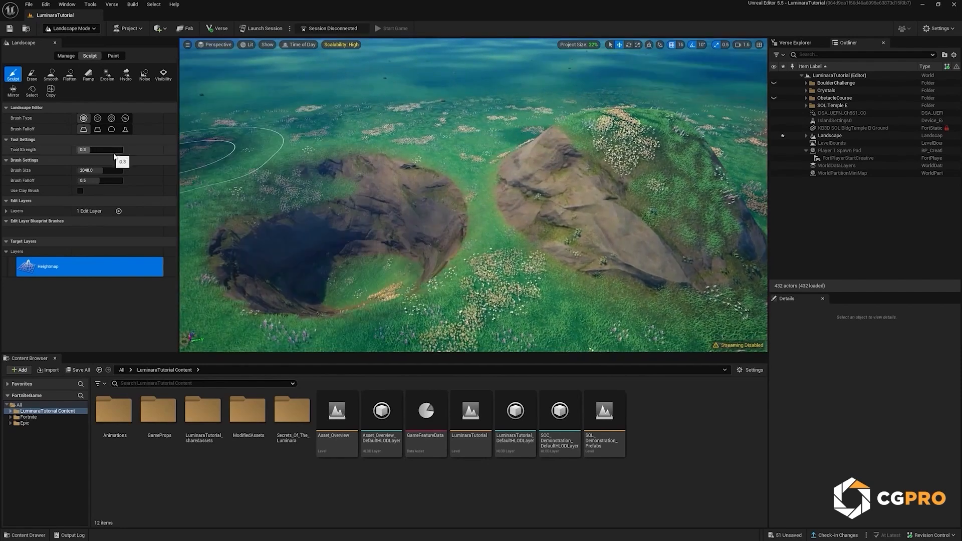
Step: Raise a broad hill in the landscape with an enlarged sculpt brush, and reduce the brush size to about 512
{"action": "left_click_drag", "start_coordinate": [100, 171], "coordinate": [123, 171]}
{"action": "right_click_drag", "start_coordinate": [265, 154], "coordinate": [260, 153]}
{"action": "key", "text": "s"}
{"action": "left_click_drag", "start_coordinate": [260, 153], "coordinate": [299, 154]}
{"action": "right_click_drag", "start_coordinate": [299, 154], "coordinate": [304, 155]}
{"action": "key", "text": "d"}
{"action": "left_click_drag", "start_coordinate": [93, 171], "coordinate": [80, 171]}
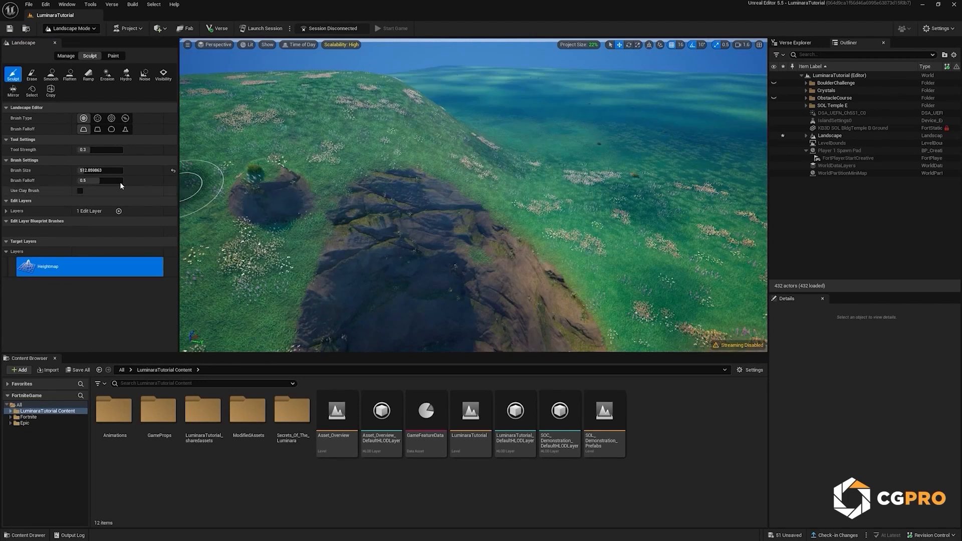
Step: Raise the tool strength to about 0.80 and sculpt a steep rock pillar out of the grass near the dirt area
{"action": "left_click", "coordinate": [94, 150]}
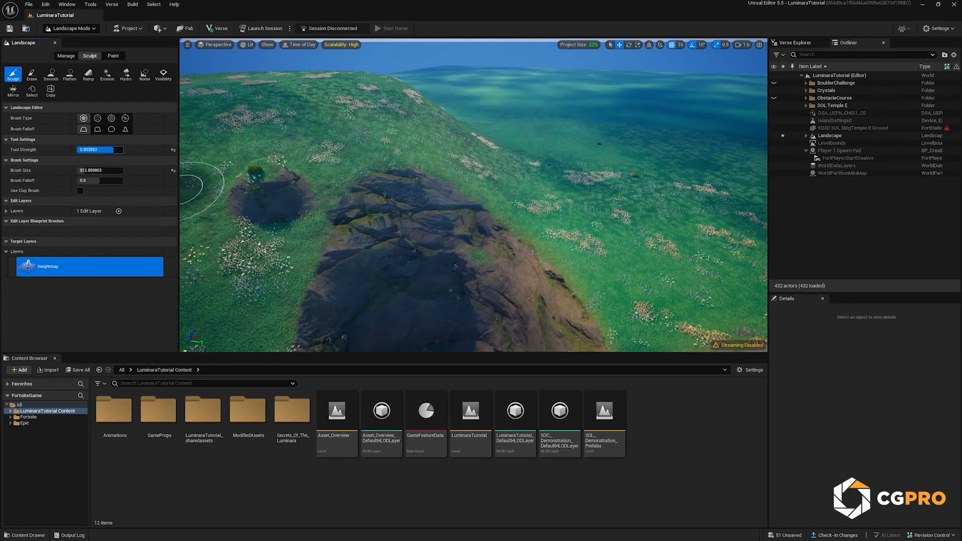
{"action": "right_click_drag", "start_coordinate": [401, 161], "coordinate": [405, 161]}
{"action": "left_click_drag", "start_coordinate": [405, 160], "coordinate": [406, 145]}
{"action": "right_click_drag", "start_coordinate": [406, 144], "coordinate": [391, 147]}
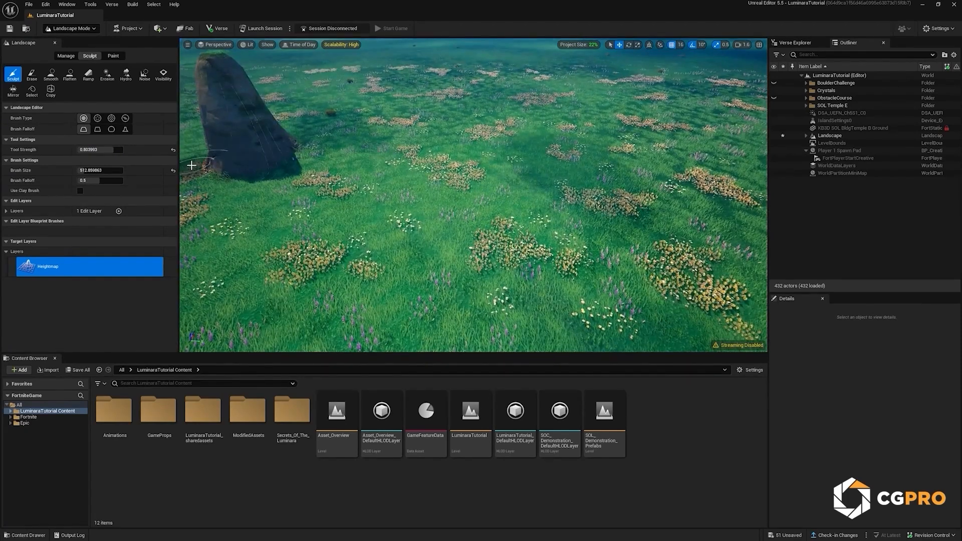
Step: Reduce the tool strength to about 0.063 and sculpt a gentle rise in the grass beside the rock pillar
{"action": "left_click_drag", "start_coordinate": [104, 150], "coordinate": [86, 149]}
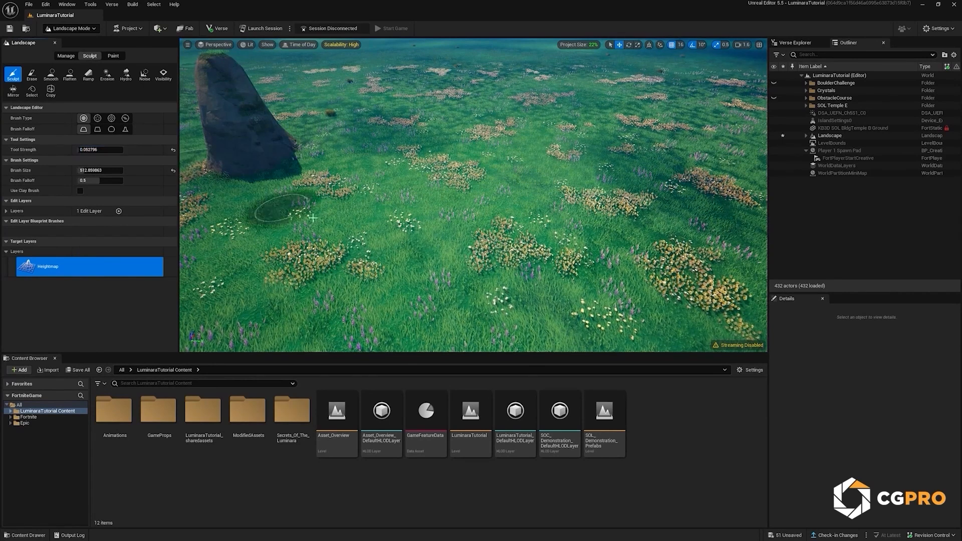
{"action": "scroll", "coordinate": [400, 245], "scroll_direction": "up", "scroll_amount": 4}
{"action": "mouse_move", "coordinate": [381, 240]}
{"action": "left_mouse_down"}
{"action": "mouse_move", "coordinate": [373, 236]}
{"action": "mouse_move", "coordinate": [435, 230]}
{"action": "mouse_move", "coordinate": [401, 238]}
{"action": "mouse_move", "coordinate": [356, 218]}
{"action": "mouse_move", "coordinate": [400, 219]}
{"action": "mouse_move", "coordinate": [392, 215]}
{"action": "left_mouse_up"}
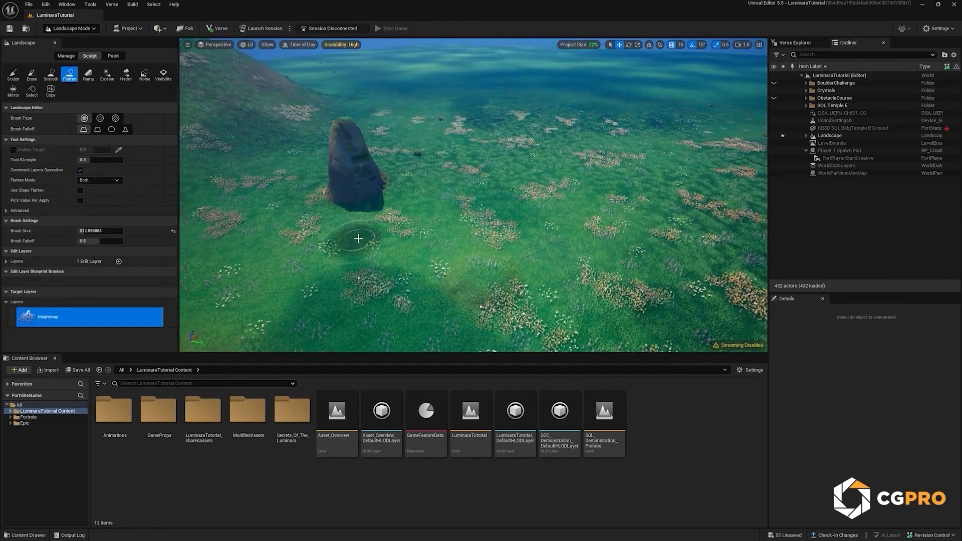
Step: Flatten the terrain outward from the pillar's top into a broad plateau, enlarging the brush size to about 2406 and beyond
{"action": "mouse_move", "coordinate": [268, 144]}
{"action": "right_mouse_down"}
{"action": "mouse_move", "coordinate": [246, 159]}
{"action": "mouse_move", "coordinate": [275, 160]}
{"action": "right_mouse_up"}
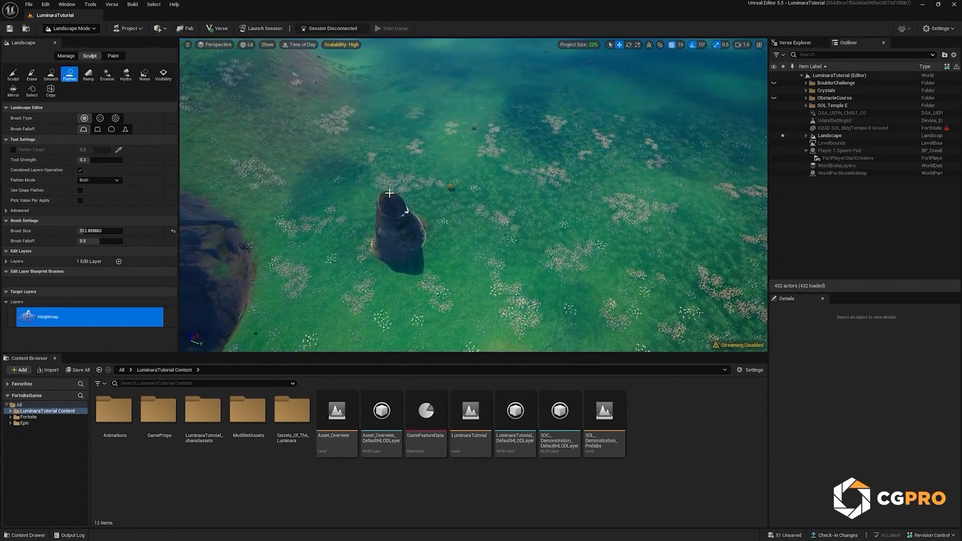
{"action": "mouse_move", "coordinate": [386, 194]}
{"action": "left_mouse_down"}
{"action": "mouse_move", "coordinate": [400, 196]}
{"action": "mouse_move", "coordinate": [383, 209]}
{"action": "mouse_move", "coordinate": [386, 198]}
{"action": "mouse_move", "coordinate": [469, 195]}
{"action": "mouse_move", "coordinate": [394, 192]}
{"action": "mouse_move", "coordinate": [454, 195]}
{"action": "left_mouse_up"}
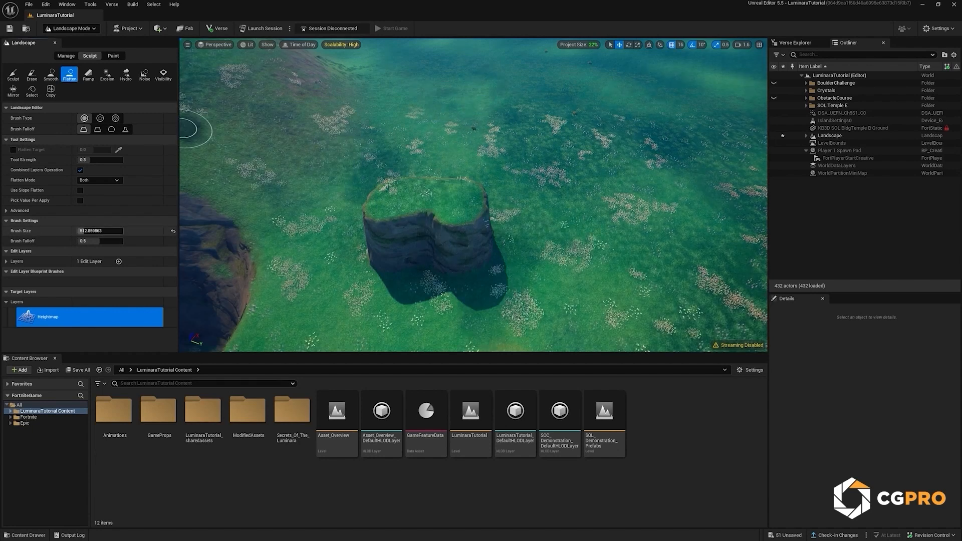
{"action": "left_click_drag", "start_coordinate": [98, 231], "coordinate": [115, 231]}
{"action": "mouse_move", "coordinate": [423, 200]}
{"action": "left_mouse_down"}
{"action": "mouse_move", "coordinate": [547, 143]}
{"action": "mouse_move", "coordinate": [464, 117]}
{"action": "mouse_move", "coordinate": [502, 159]}
{"action": "left_mouse_up"}
{"action": "right_click_drag", "start_coordinate": [502, 159], "coordinate": [531, 135]}
{"action": "key", "text": "s"}
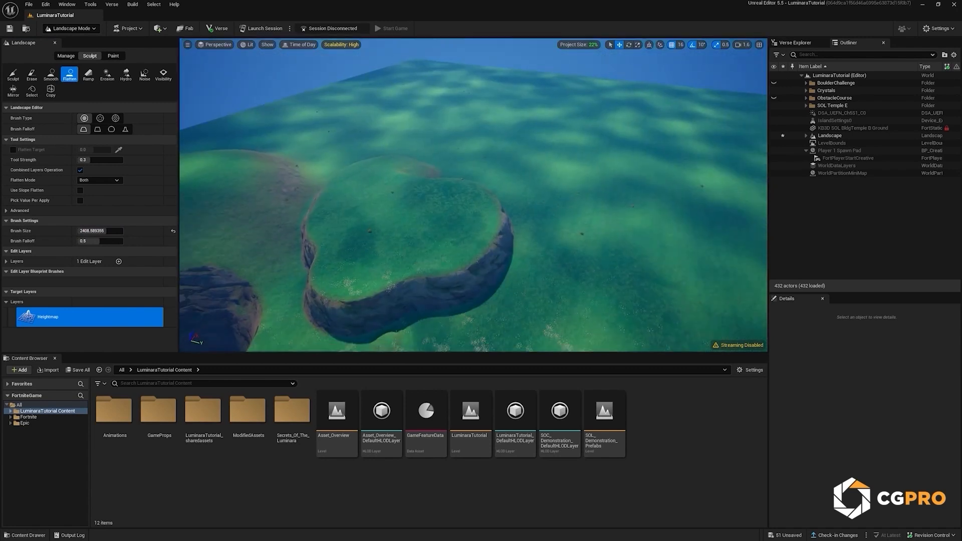
{"action": "left_click_drag", "start_coordinate": [115, 231], "coordinate": [124, 231]}
{"action": "mouse_move", "coordinate": [311, 216]}
{"action": "left_mouse_down"}
{"action": "mouse_move", "coordinate": [399, 210]}
{"action": "mouse_move", "coordinate": [490, 161]}
{"action": "mouse_move", "coordinate": [389, 114]}
{"action": "mouse_move", "coordinate": [567, 140]}
{"action": "left_mouse_up"}
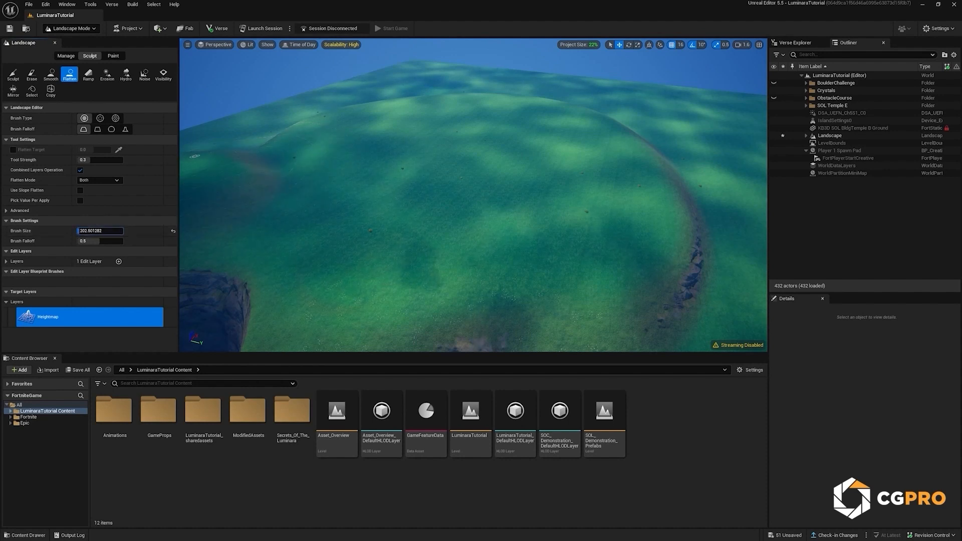
Step: Reduce the brush size to about 180 and use the Flatten tool to pull out a small ledge along the plateau's edge
{"action": "key", "text": "w"}
{"action": "right_click_drag", "start_coordinate": [554, 250], "coordinate": [626, 236]}
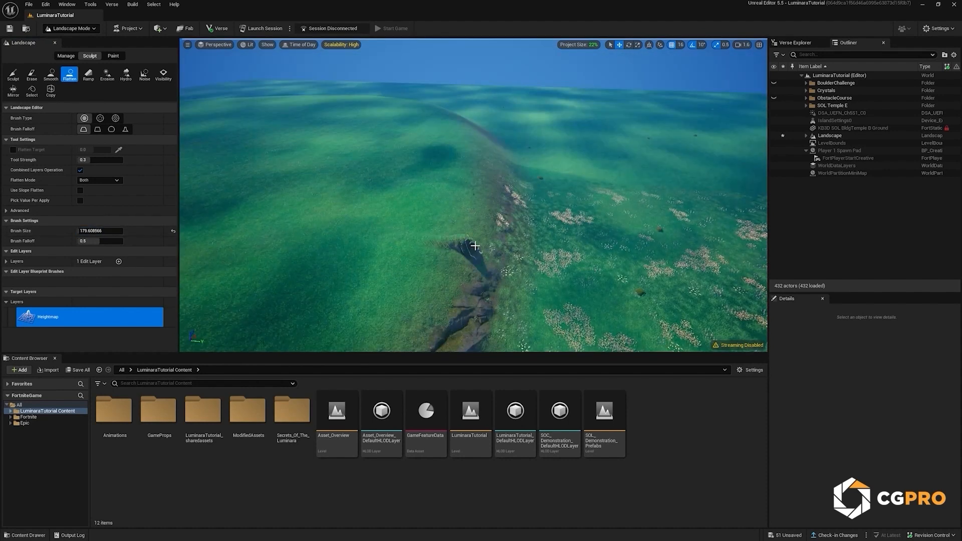
{"action": "left_click_drag", "start_coordinate": [472, 245], "coordinate": [504, 252]}
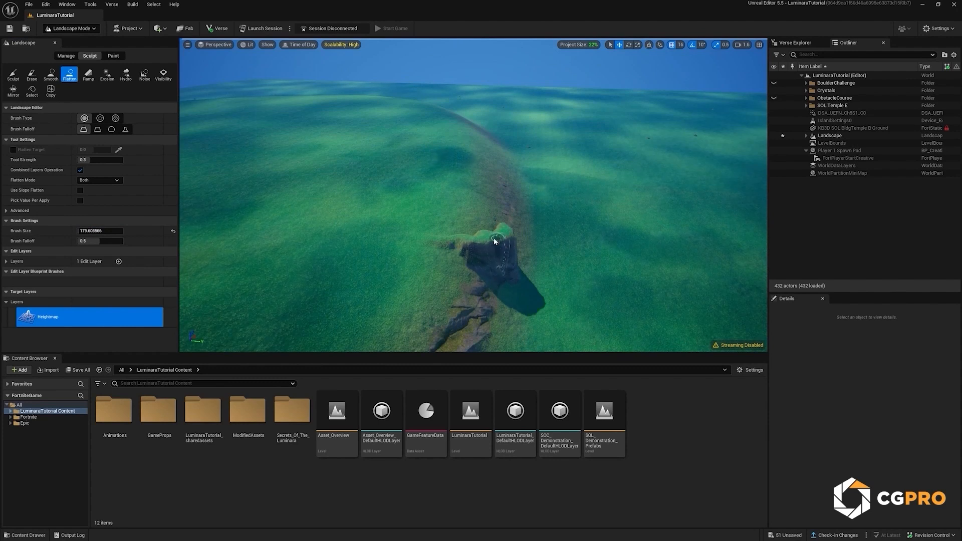
Step: Erode the ledge's cliff face with the Erosion tool at tool strength 0.112
{"action": "left_click", "coordinate": [106, 74]}
{"action": "scroll", "coordinate": [434, 244], "scroll_direction": "up", "scroll_amount": 3}
{"action": "mouse_move", "coordinate": [389, 236]}
{"action": "left_mouse_down"}
{"action": "mouse_move", "coordinate": [345, 240]}
{"action": "mouse_move", "coordinate": [425, 225]}
{"action": "mouse_move", "coordinate": [431, 234]}
{"action": "left_mouse_up"}
{"action": "left_click", "coordinate": [100, 149]}
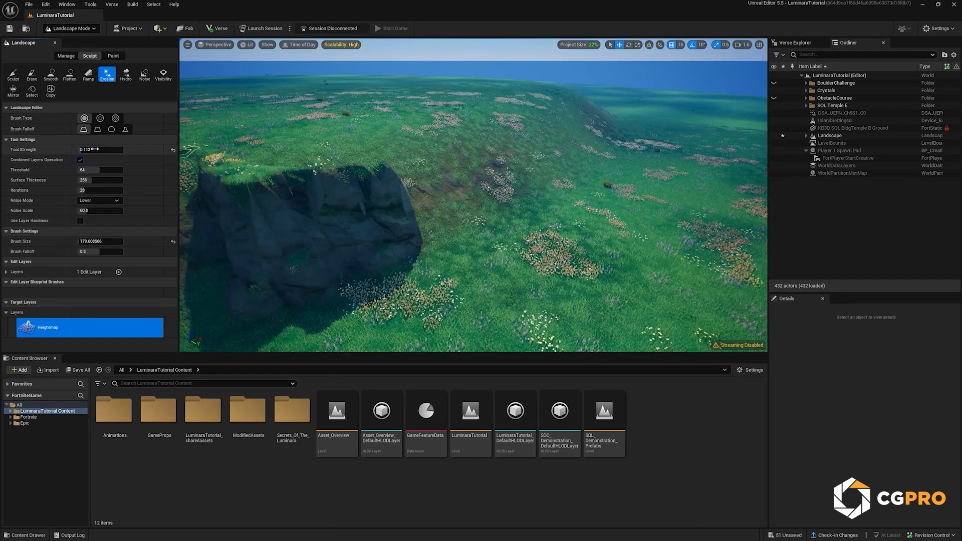
{"action": "mouse_move", "coordinate": [328, 232]}
{"action": "left_mouse_down"}
{"action": "mouse_move", "coordinate": [307, 241]}
{"action": "mouse_move", "coordinate": [351, 246]}
{"action": "left_mouse_up"}
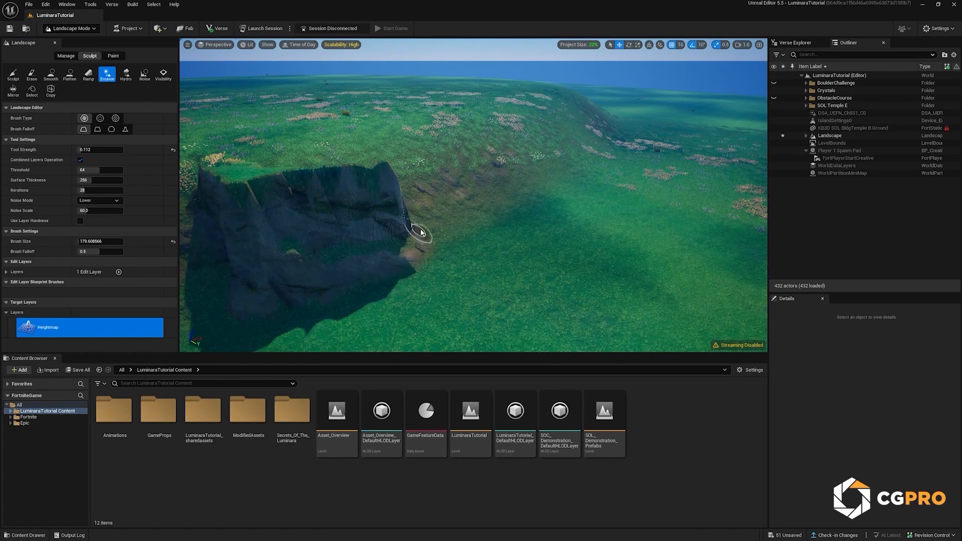
{"action": "mouse_move", "coordinate": [393, 222]}
{"action": "left_mouse_down"}
{"action": "mouse_move", "coordinate": [326, 208]}
{"action": "mouse_move", "coordinate": [266, 212]}
{"action": "mouse_move", "coordinate": [270, 226]}
{"action": "mouse_move", "coordinate": [363, 243]}
{"action": "mouse_move", "coordinate": [346, 204]}
{"action": "left_mouse_up"}
{"action": "right_click_drag", "start_coordinate": [349, 207], "coordinate": [349, 209]}
{"action": "mouse_move", "coordinate": [350, 209]}
{"action": "left_mouse_down"}
{"action": "mouse_move", "coordinate": [370, 212]}
{"action": "mouse_move", "coordinate": [309, 221]}
{"action": "left_mouse_up"}
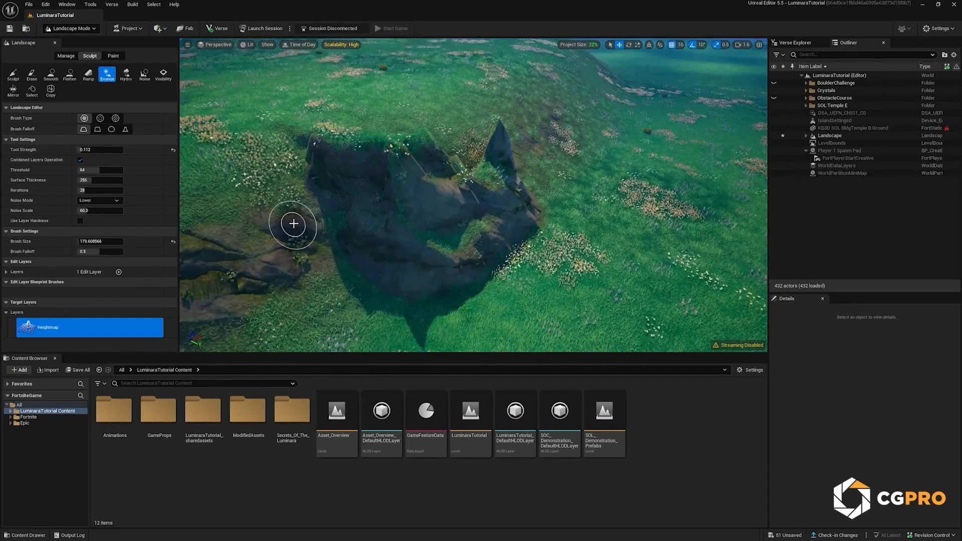
Step: Roughen the eroded cliff with the Noise tool, and soften it with the Smooth tool at a strength of about 0.09
{"action": "left_click", "coordinate": [142, 77]}
{"action": "right_click_drag", "start_coordinate": [459, 194], "coordinate": [460, 193]}
{"action": "mouse_move", "coordinate": [413, 191]}
{"action": "left_mouse_down"}
{"action": "mouse_move", "coordinate": [429, 208]}
{"action": "mouse_move", "coordinate": [463, 172]}
{"action": "mouse_move", "coordinate": [269, 187]}
{"action": "mouse_move", "coordinate": [459, 127]}
{"action": "mouse_move", "coordinate": [526, 165]}
{"action": "mouse_move", "coordinate": [646, 180]}
{"action": "mouse_move", "coordinate": [506, 137]}
{"action": "mouse_move", "coordinate": [378, 212]}
{"action": "mouse_move", "coordinate": [281, 234]}
{"action": "mouse_move", "coordinate": [328, 205]}
{"action": "left_mouse_up"}
{"action": "mouse_move", "coordinate": [331, 203]}
{"action": "right_mouse_down"}
{"action": "mouse_move", "coordinate": [323, 215]}
{"action": "mouse_move", "coordinate": [415, 233]}
{"action": "right_mouse_up"}
{"action": "left_click", "coordinate": [51, 75]}
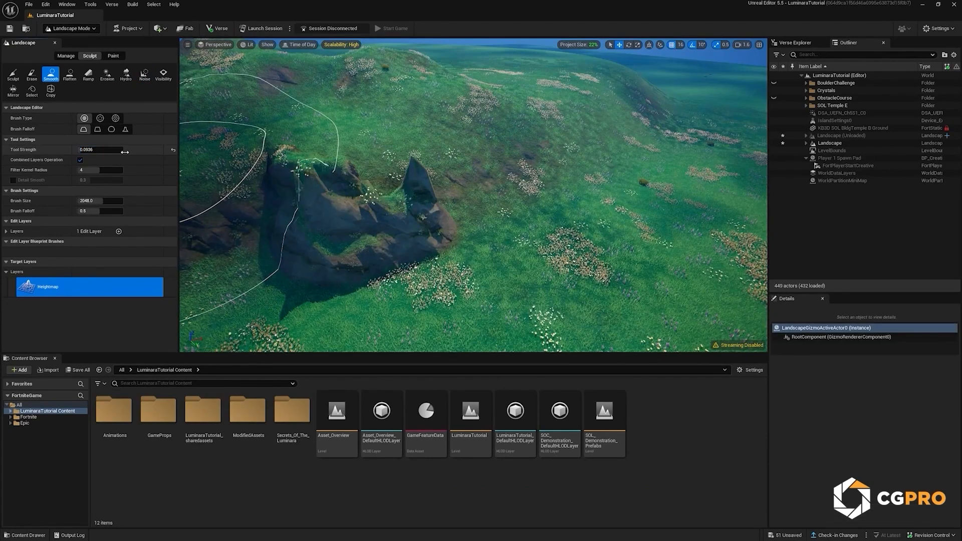
{"action": "mouse_move", "coordinate": [337, 189]}
{"action": "left_mouse_down"}
{"action": "mouse_move", "coordinate": [468, 206]}
{"action": "mouse_move", "coordinate": [364, 165]}
{"action": "mouse_move", "coordinate": [420, 179]}
{"action": "left_mouse_up"}
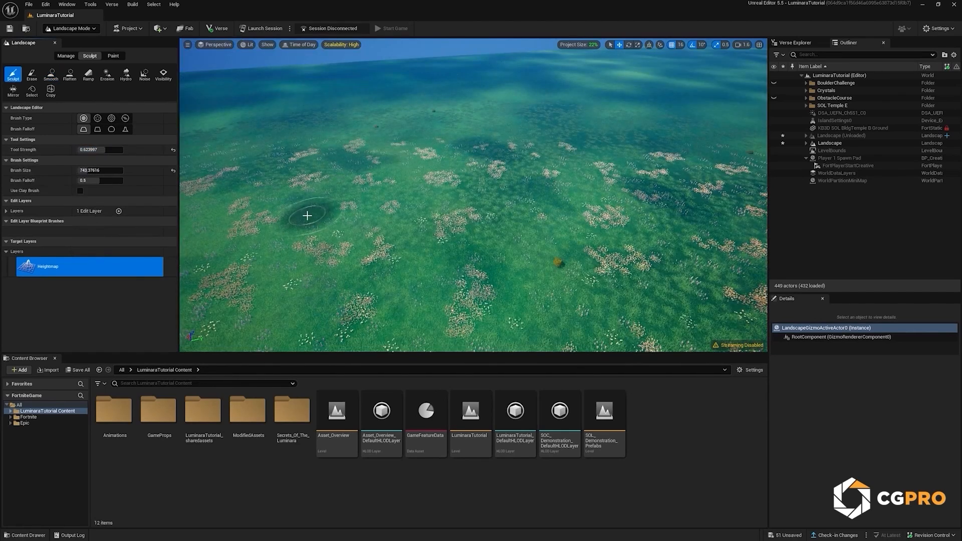
Step: Dig a deep hole in the open grass with the Sculpt tool, at strength about 0.62 and brush size about 743
{"action": "right_click_drag", "start_coordinate": [307, 217], "coordinate": [309, 235]}
{"action": "left_click_drag", "start_coordinate": [320, 225], "coordinate": [362, 266], "text": "shift"}
{"action": "right_click_drag", "start_coordinate": [362, 266], "coordinate": [359, 291]}
{"action": "mouse_move", "coordinate": [360, 294]}
{"action": "left_mouse_down", "text": "shift"}
{"action": "mouse_move", "coordinate": [355, 313]}
{"action": "mouse_move", "coordinate": [321, 310]}
{"action": "mouse_move", "coordinate": [363, 324]}
{"action": "left_mouse_up", "text": "shift"}
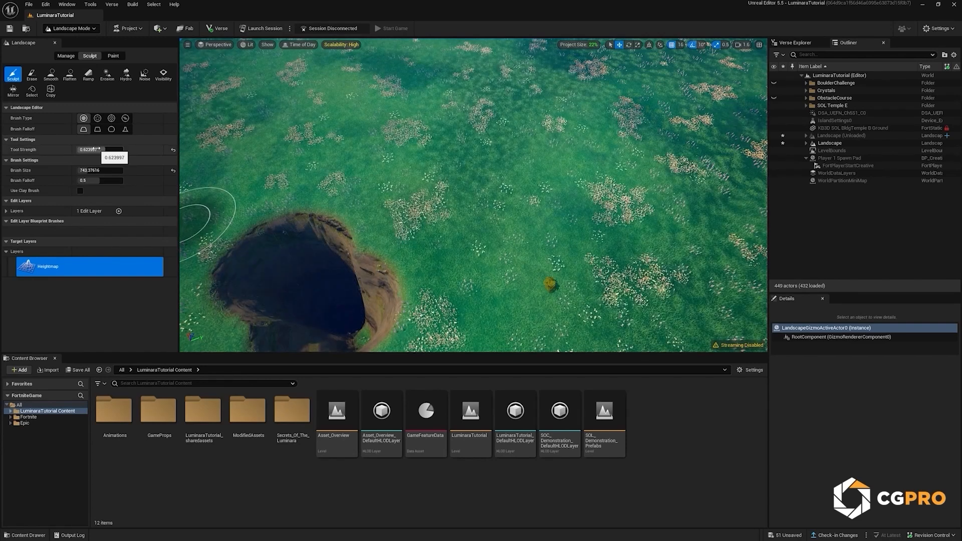
Step: Enlarge the sculpt brush to about 4441 and widen and deepen the hole into a vast pit
{"action": "left_click_drag", "start_coordinate": [102, 170], "coordinate": [119, 170]}
{"action": "left_click_drag", "start_coordinate": [320, 303], "coordinate": [375, 342], "text": "shift"}
{"action": "mouse_move", "coordinate": [377, 319]}
{"action": "right_mouse_down"}
{"action": "mouse_move", "coordinate": [378, 303]}
{"action": "mouse_move", "coordinate": [382, 321]}
{"action": "right_mouse_up"}
{"action": "mouse_move", "coordinate": [387, 322]}
{"action": "left_mouse_down", "text": "shift"}
{"action": "mouse_move", "coordinate": [427, 329]}
{"action": "mouse_move", "coordinate": [436, 317]}
{"action": "mouse_move", "coordinate": [446, 326]}
{"action": "mouse_move", "coordinate": [446, 310]}
{"action": "left_mouse_up", "text": "shift"}
{"action": "right_click_drag", "start_coordinate": [437, 311], "coordinate": [447, 323]}
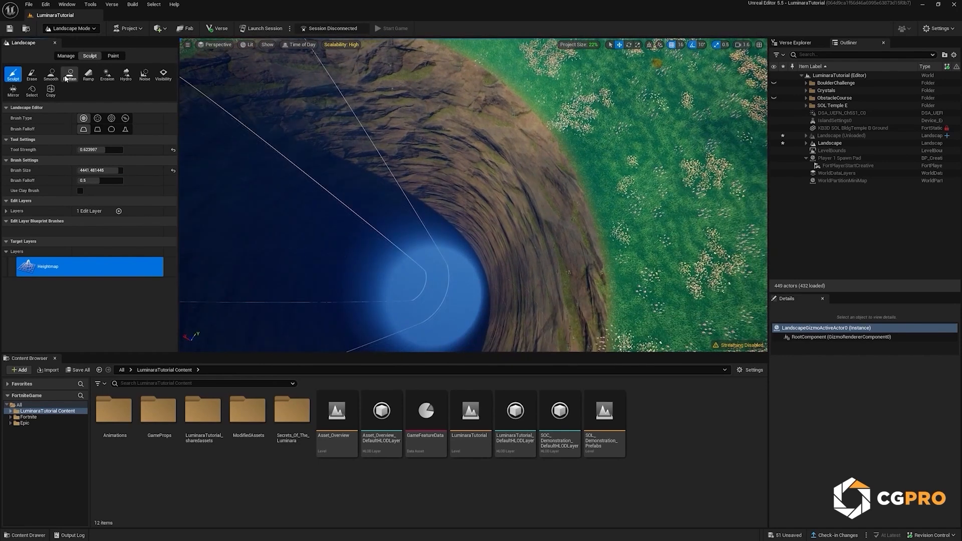
Step: Carve a deep channel through the surrounding terrain at the pit's depth with the Flatten tool, using a brush size of about 1222
{"action": "left_click", "coordinate": [66, 77]}
{"action": "mouse_move", "coordinate": [458, 327]}
{"action": "left_mouse_down"}
{"action": "mouse_move", "coordinate": [426, 303]}
{"action": "mouse_move", "coordinate": [466, 178]}
{"action": "left_mouse_up"}
{"action": "right_click_drag", "start_coordinate": [466, 177], "coordinate": [470, 182]}
{"action": "key", "text": "s"}
{"action": "scroll", "coordinate": [470, 187], "scroll_direction": "up", "scroll_amount": 1}
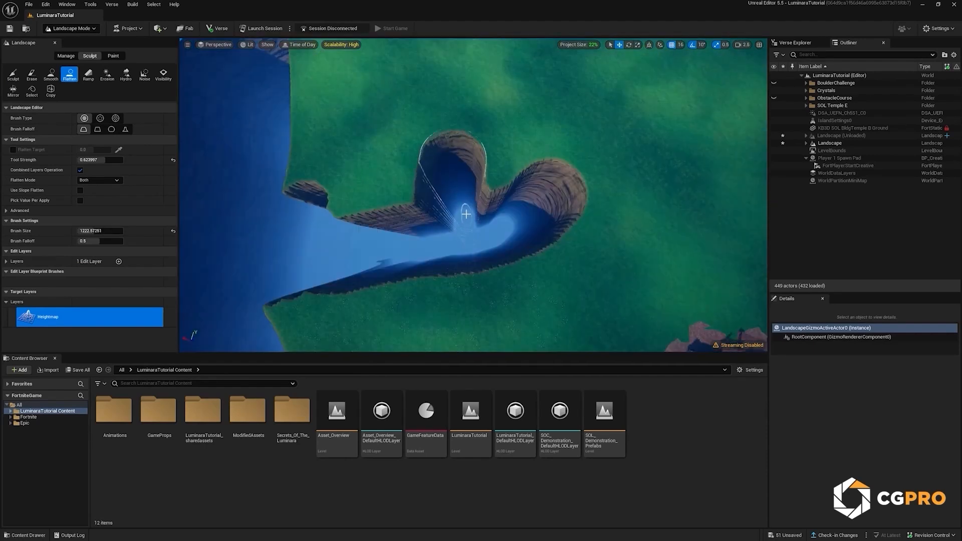
{"action": "left_click_drag", "start_coordinate": [461, 221], "coordinate": [459, 173]}
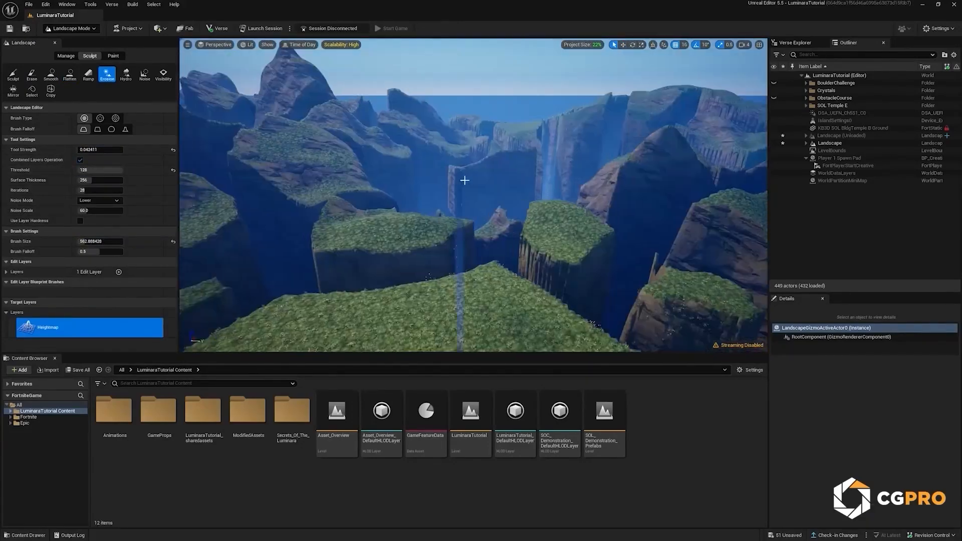
Step: Choose the Flatten tool for shaping the canyon's rock pillars
{"action": "right_click_drag", "start_coordinate": [464, 180], "coordinate": [463, 178]}
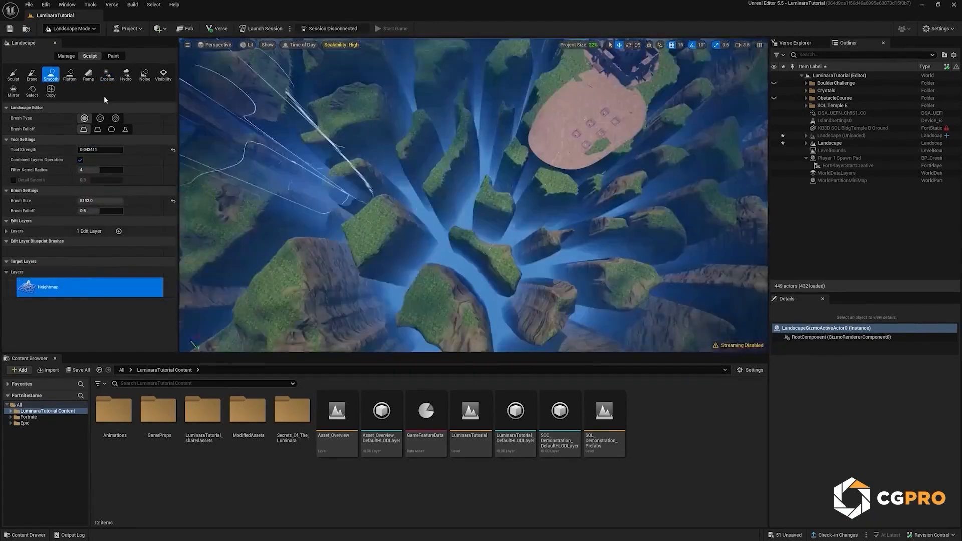
{"action": "left_click", "coordinate": [70, 74]}
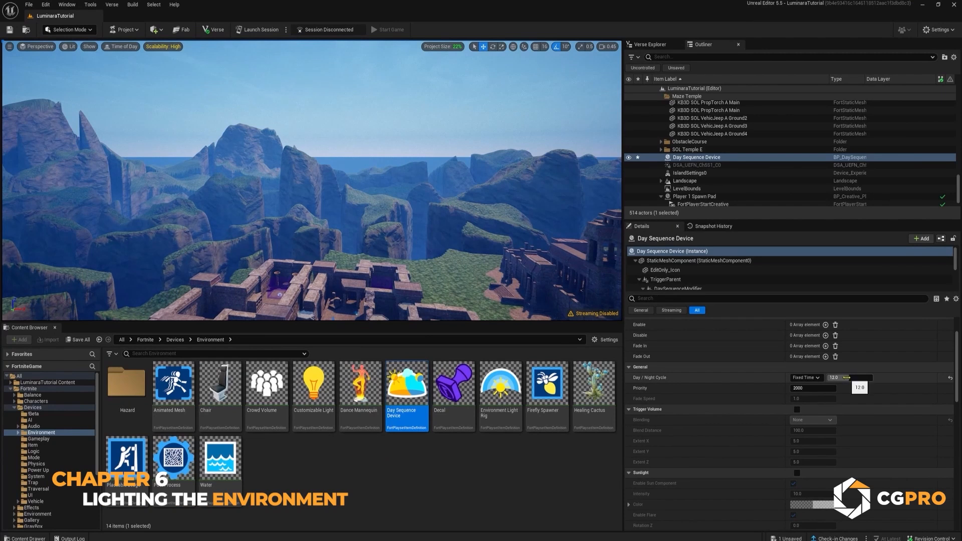
Step: Shift the Day Sequence Device's fixed time to a purple twilight, and override its sunlight with intensity about 12.08 and an adjusted Z rotation
{"action": "mouse_move", "coordinate": [856, 378]}
{"action": "left_mouse_down"}
{"action": "mouse_move", "coordinate": [871, 378]}
{"action": "mouse_move", "coordinate": [840, 377]}
{"action": "left_mouse_up"}
{"action": "scroll", "coordinate": [803, 361], "scroll_direction": "down", "scroll_amount": 5}
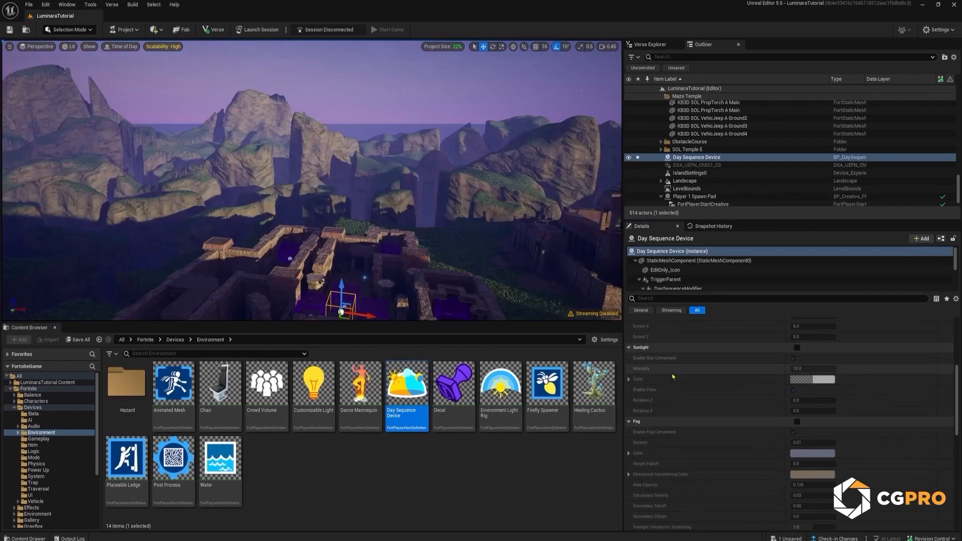
{"action": "left_click", "coordinate": [796, 348]}
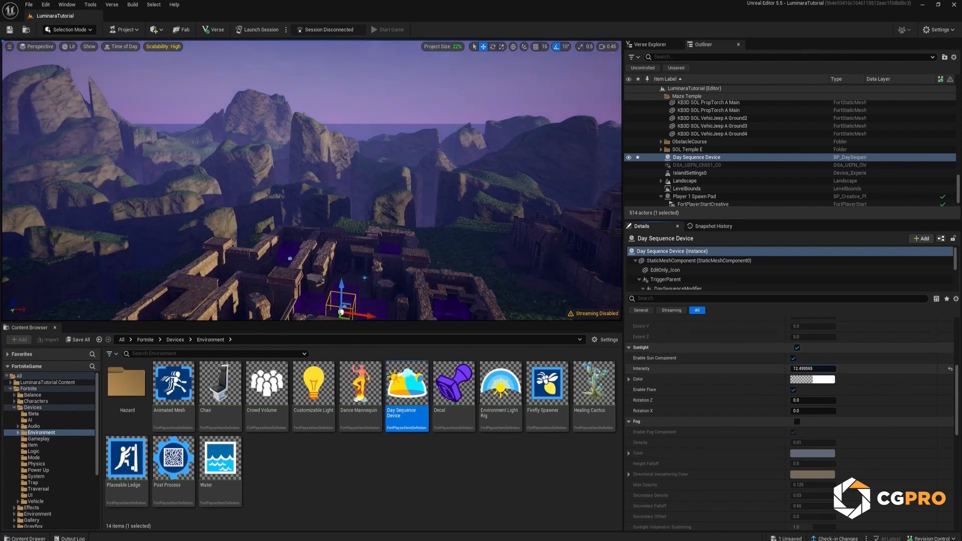
{"action": "left_click_drag", "start_coordinate": [812, 368], "coordinate": [827, 368]}
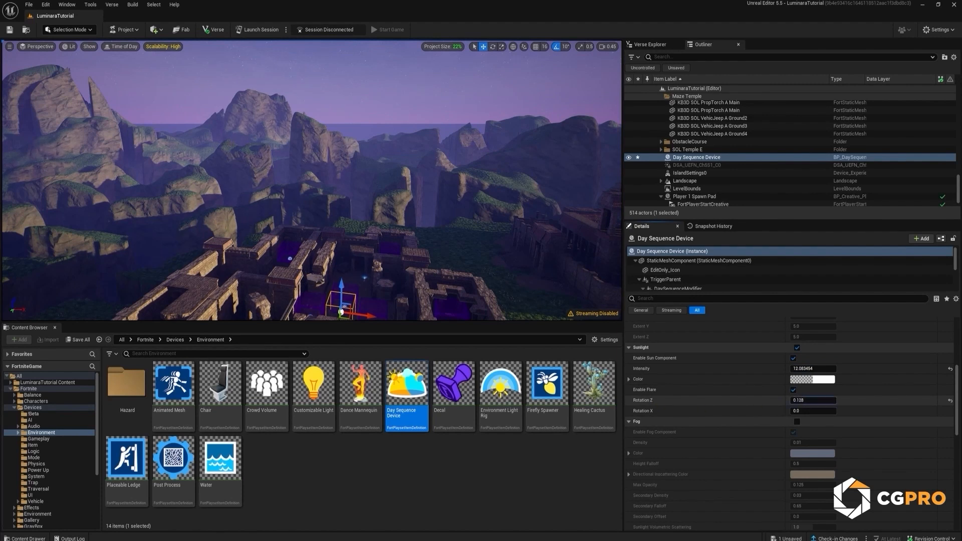
{"action": "left_click_drag", "start_coordinate": [812, 400], "coordinate": [846, 400]}
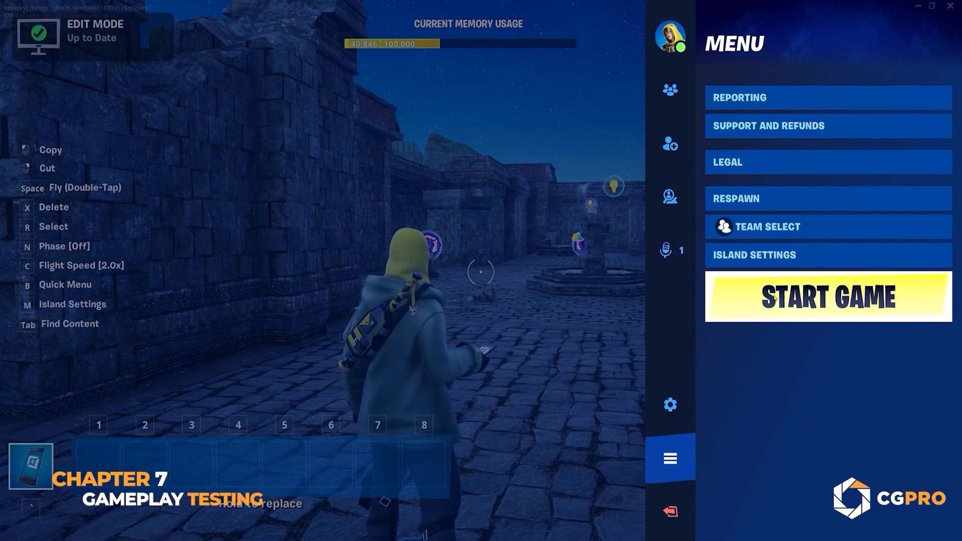
Step: Start the game and run through the temple maze to the blue crystal to test the level
{"action": "left_click", "coordinate": [828, 297]}
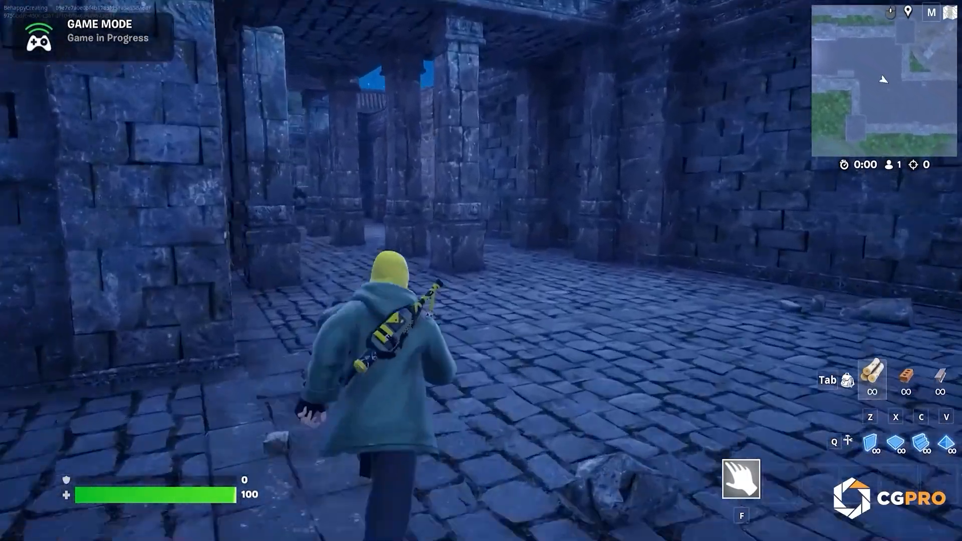
{"action": "key", "text": "w"}
{"action": "key", "text": "w"}
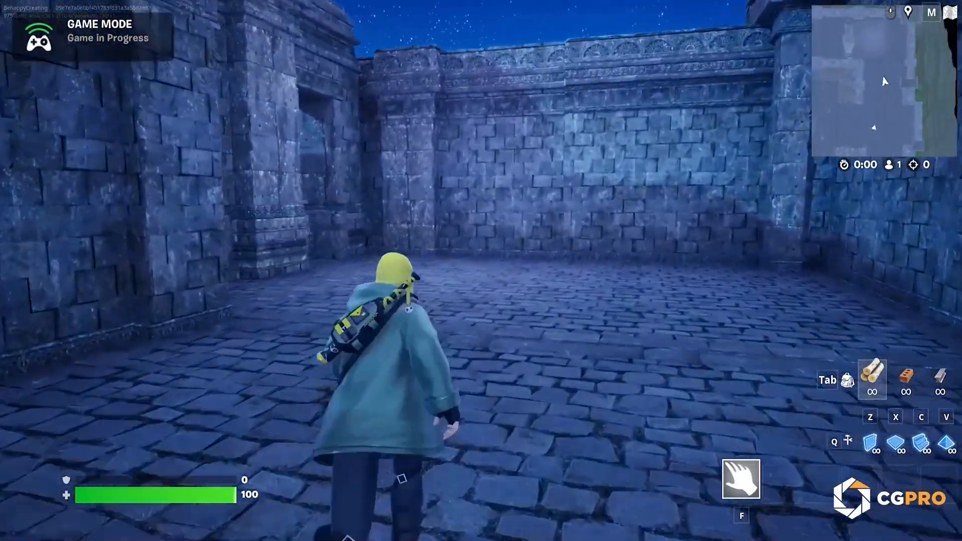
{"action": "key", "text": "w"}
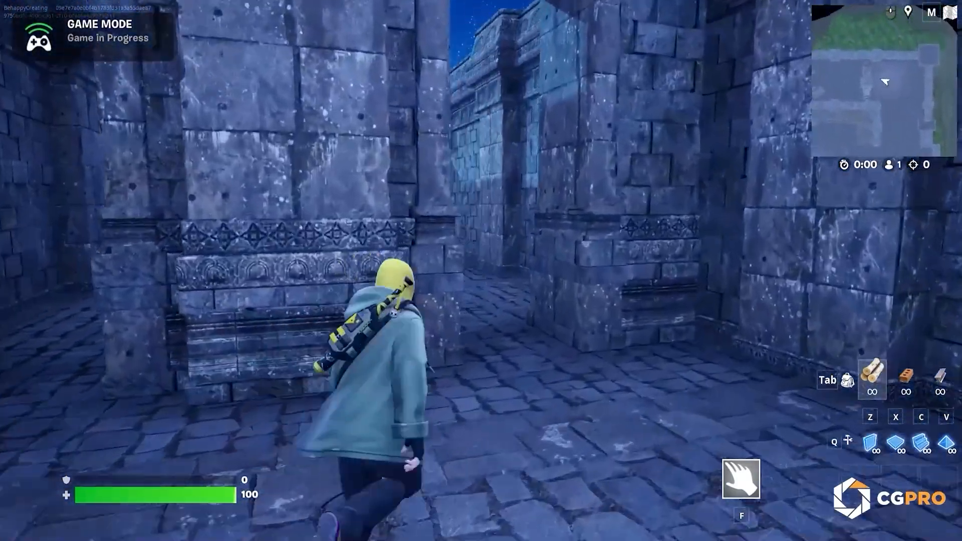
{"action": "key", "text": "w"}
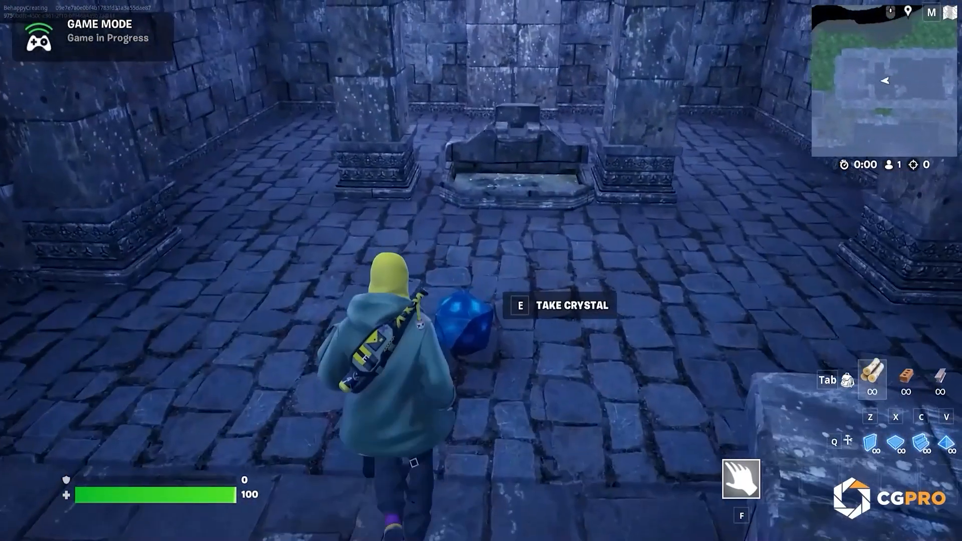
Step: Run from the blue crystal's room through the temple maze and courtyard to the red crystal and take it
{"action": "key", "text": "w"}
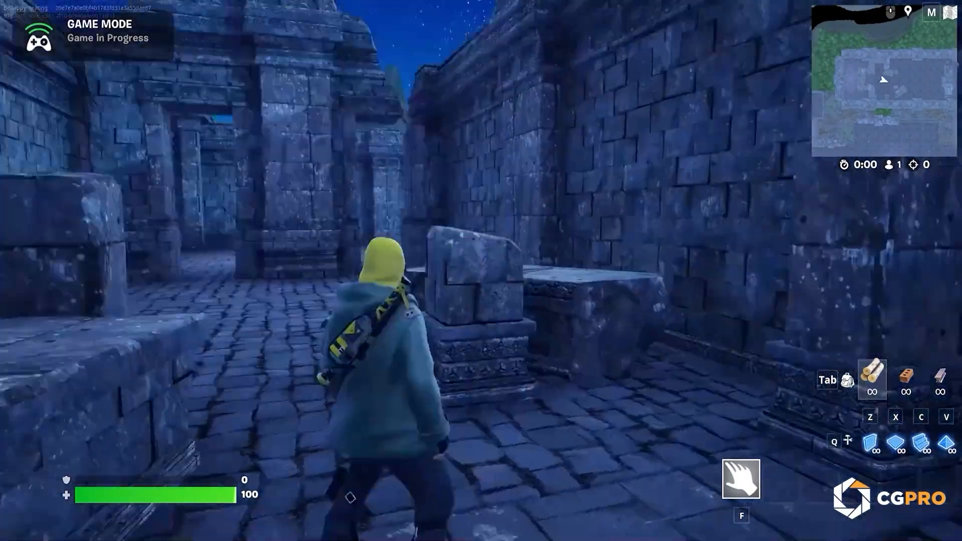
{"action": "key", "text": "w"}
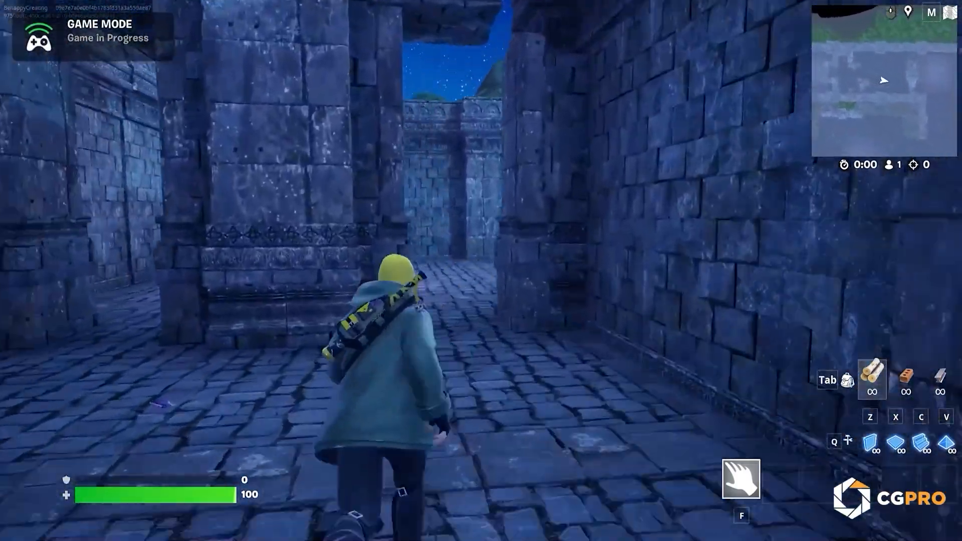
{"action": "key", "text": "w"}
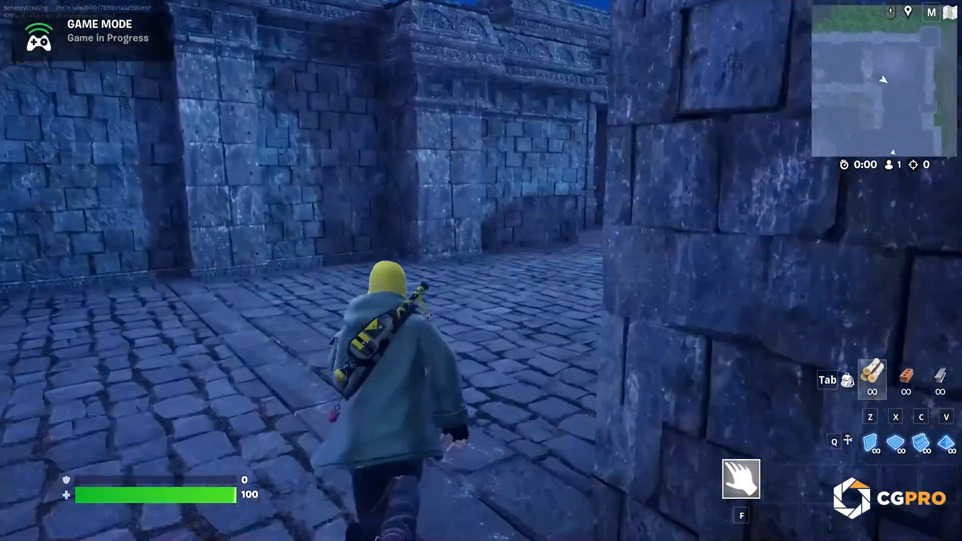
{"action": "key", "text": "w"}
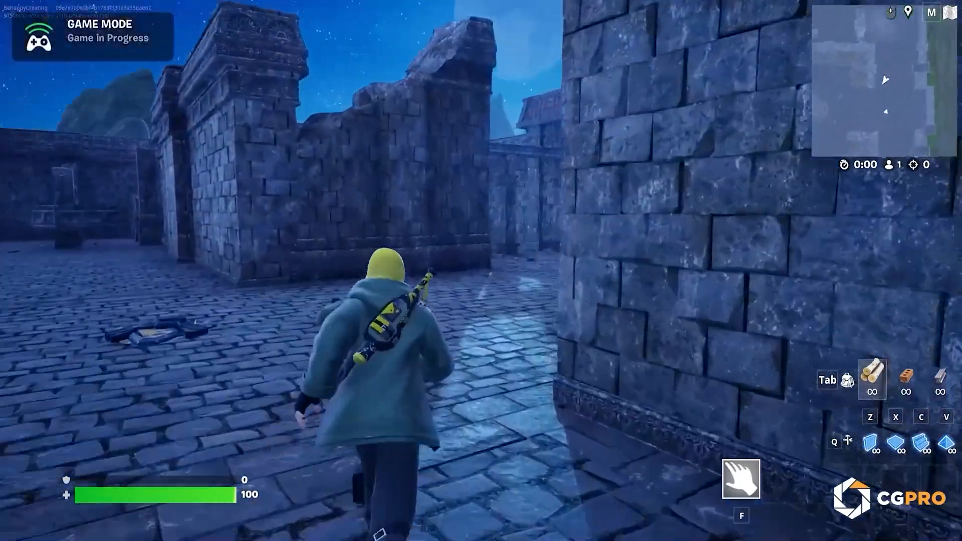
{"action": "key", "text": "w"}
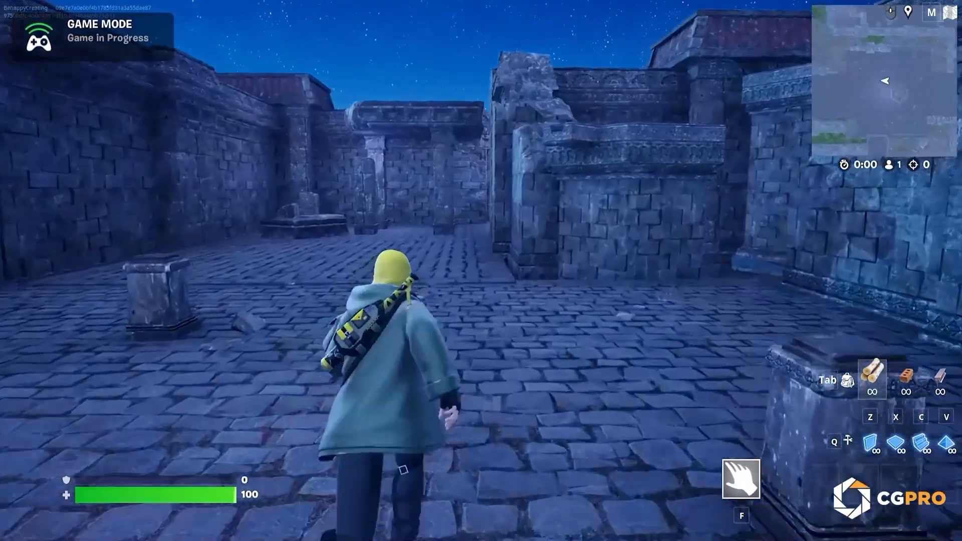
{"action": "key", "text": "w"}
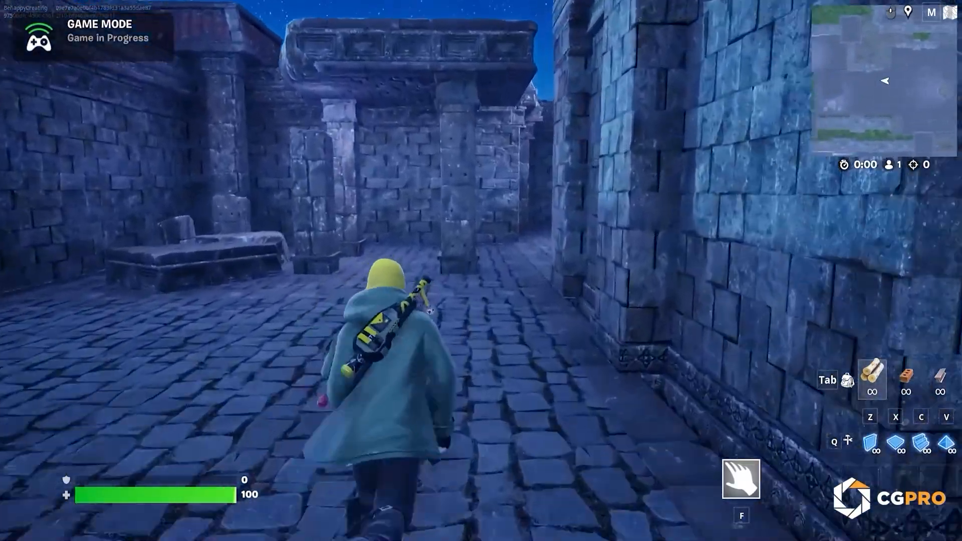
{"action": "key", "text": "w"}
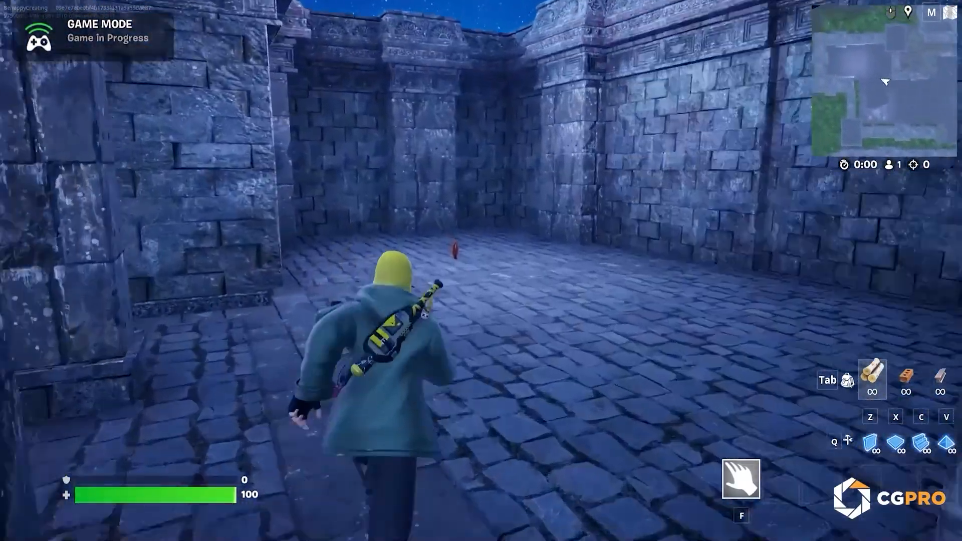
{"action": "key", "text": "w"}
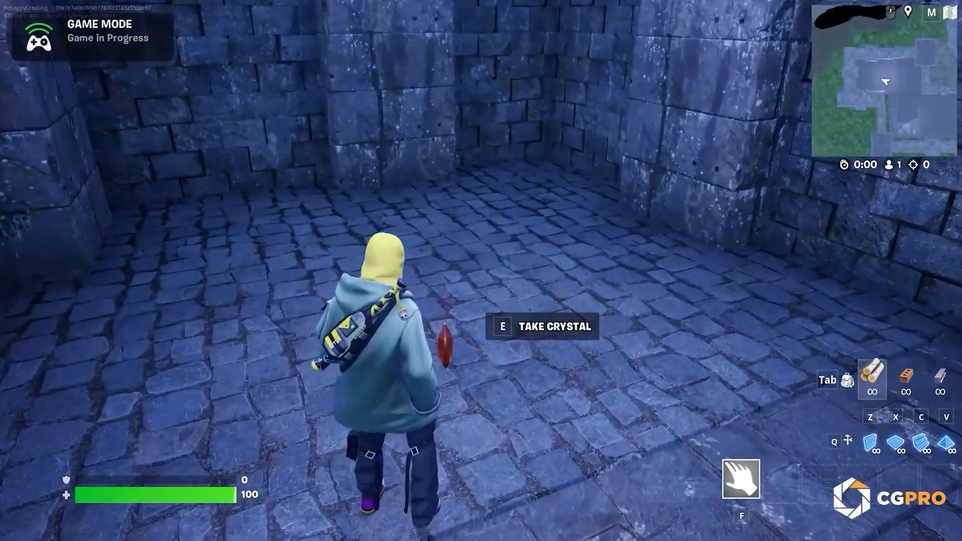
{"action": "key", "text": "e"}
Step: Run on through the maze to the remaining crystal and collect it
{"action": "key", "text": "w"}
{"action": "key", "text": "w"}
{"action": "key", "text": "w"}
{"action": "key", "text": "w"}
{"action": "key", "text": "e"}
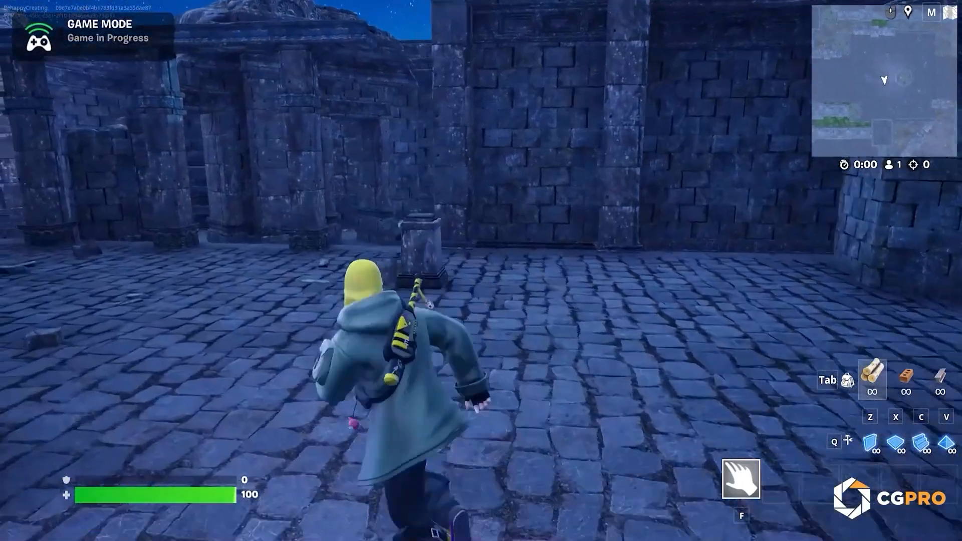
Step: Return to the central courtyard and check the crystals on the pedestals around the fountain
{"action": "key", "text": "w"}
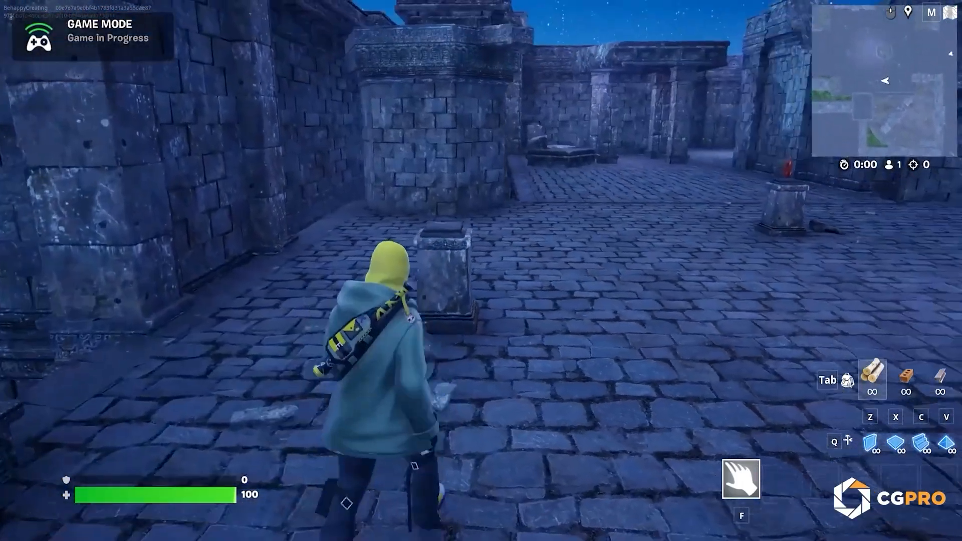
{"action": "key", "text": "s"}
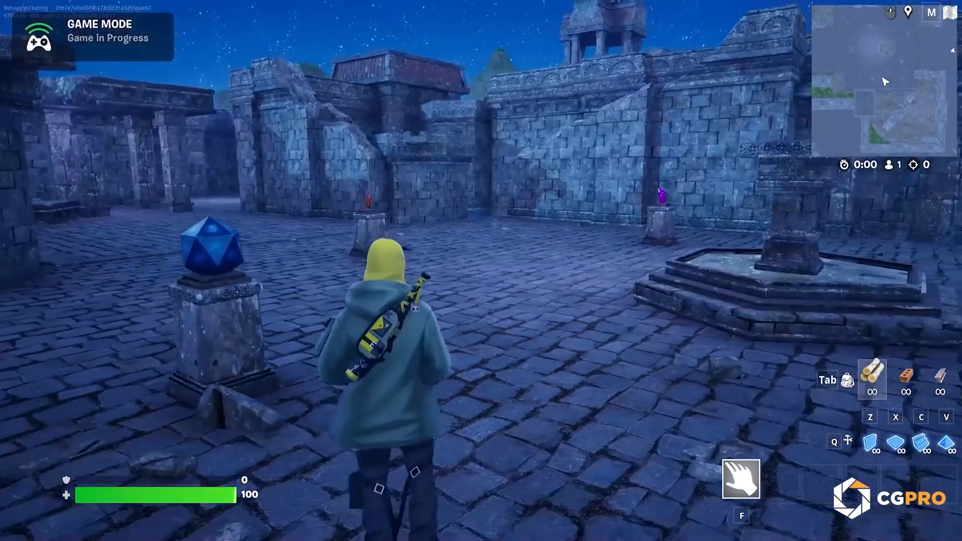
{"action": "key", "text": "d"}
{"action": "key", "text": "a"}
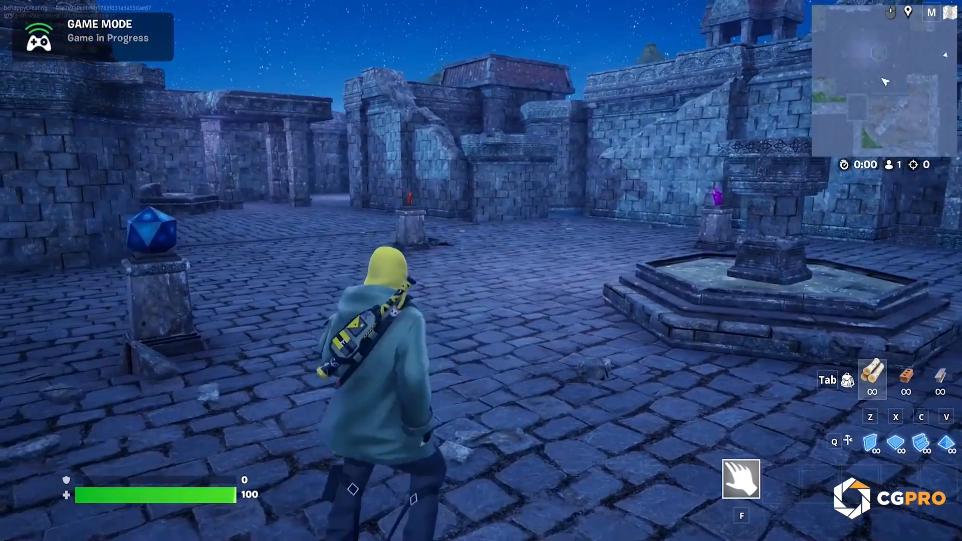